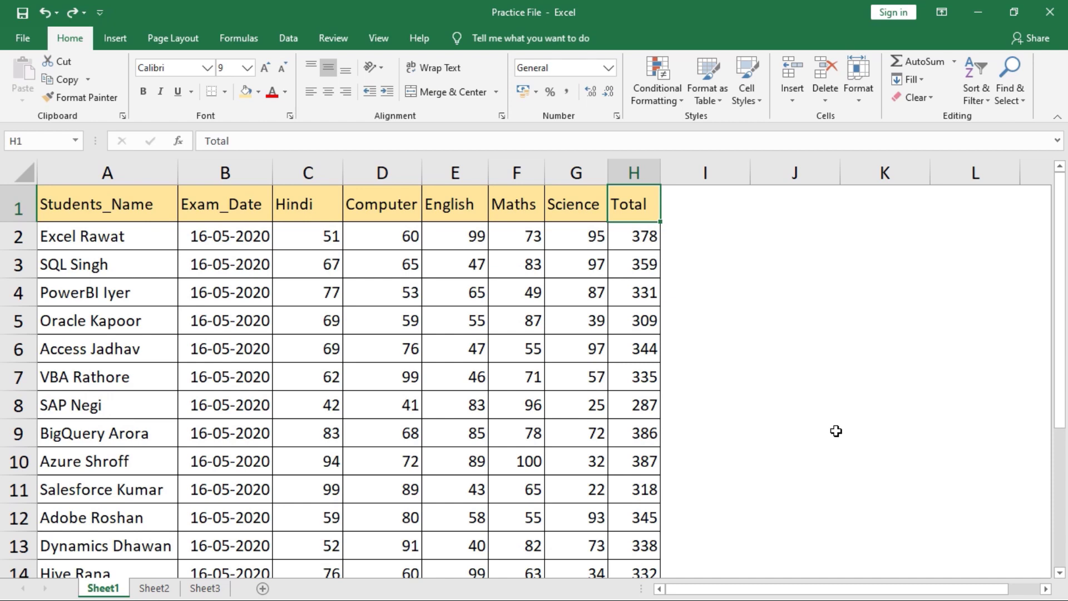
- Try shortening the top rows by dragging their boundary, then undo the change
left_click(866, 107)
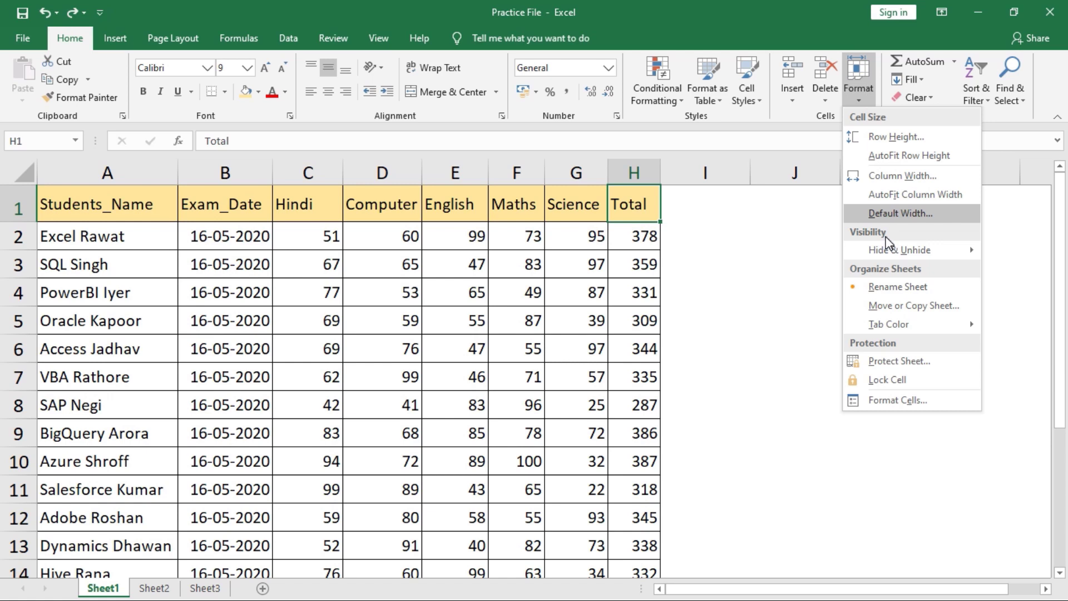
left_click(686, 256)
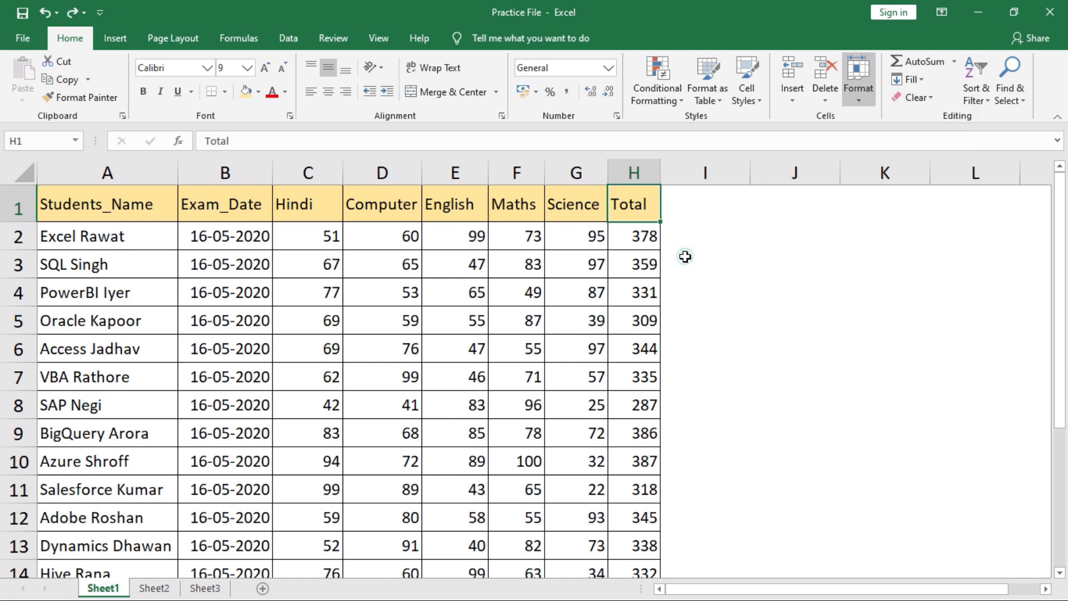
left_click(54, 200)
left_click(867, 102)
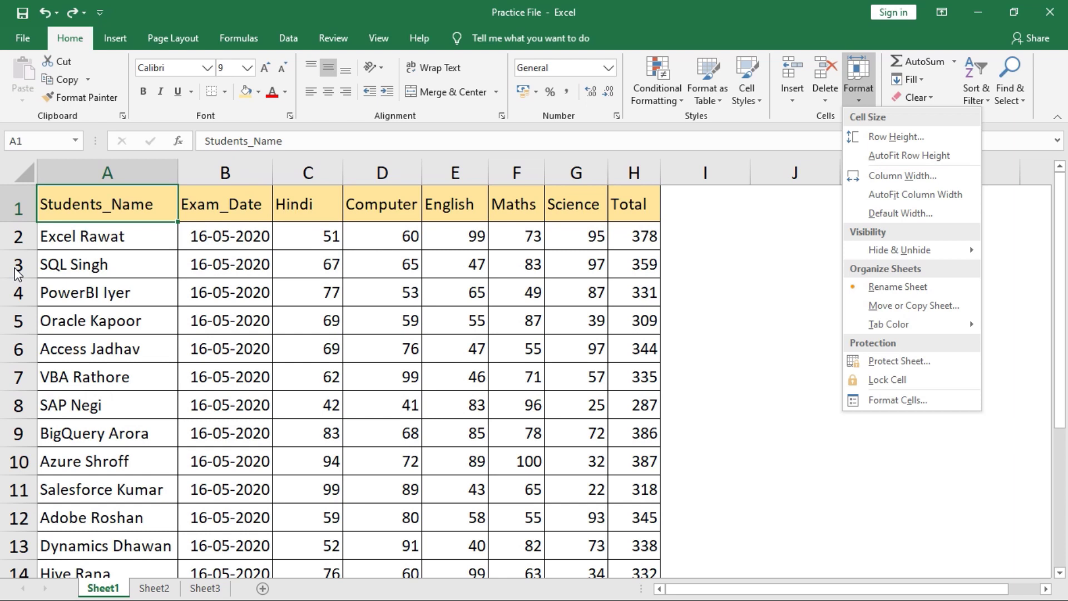
left_click(20, 213)
left_click_drag(18, 219, 24, 232)
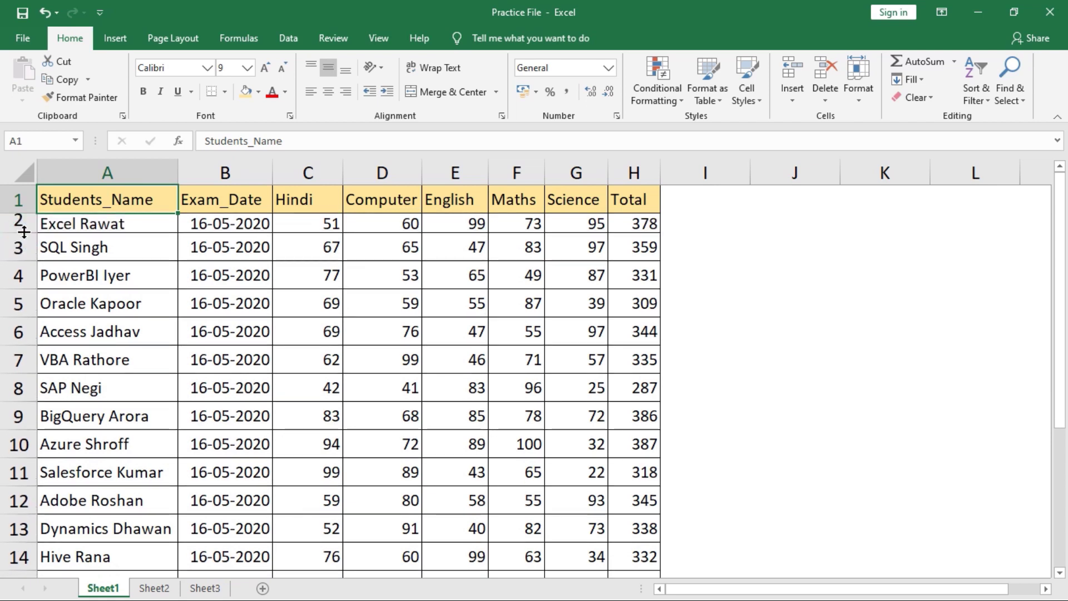
key("ctrl+z")
key("ctrl+z")
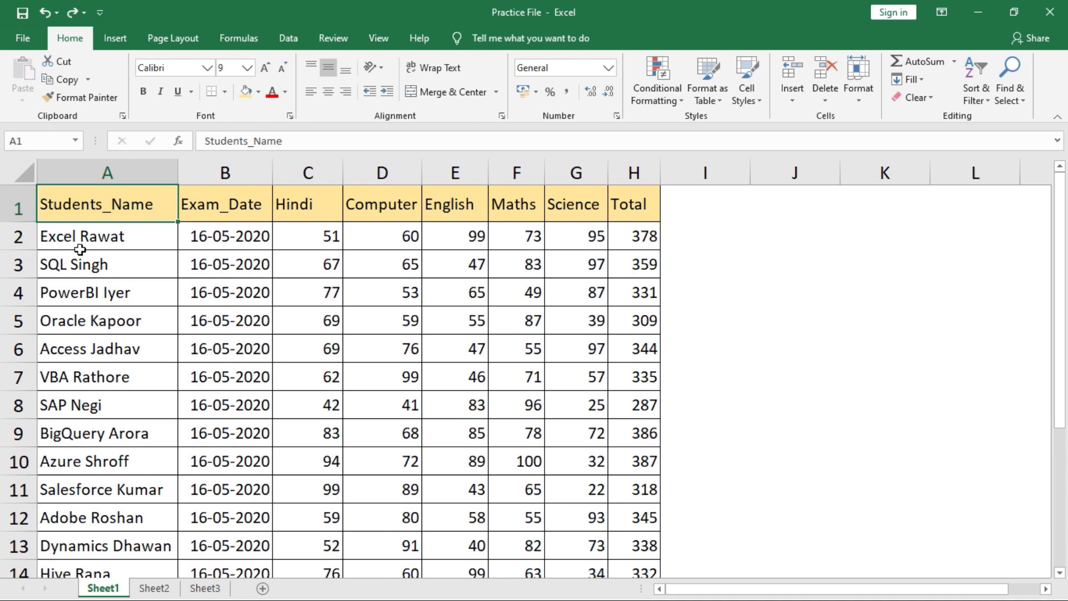
- Set row 1's height to 40, then undo it
left_click(88, 210)
left_click(853, 95)
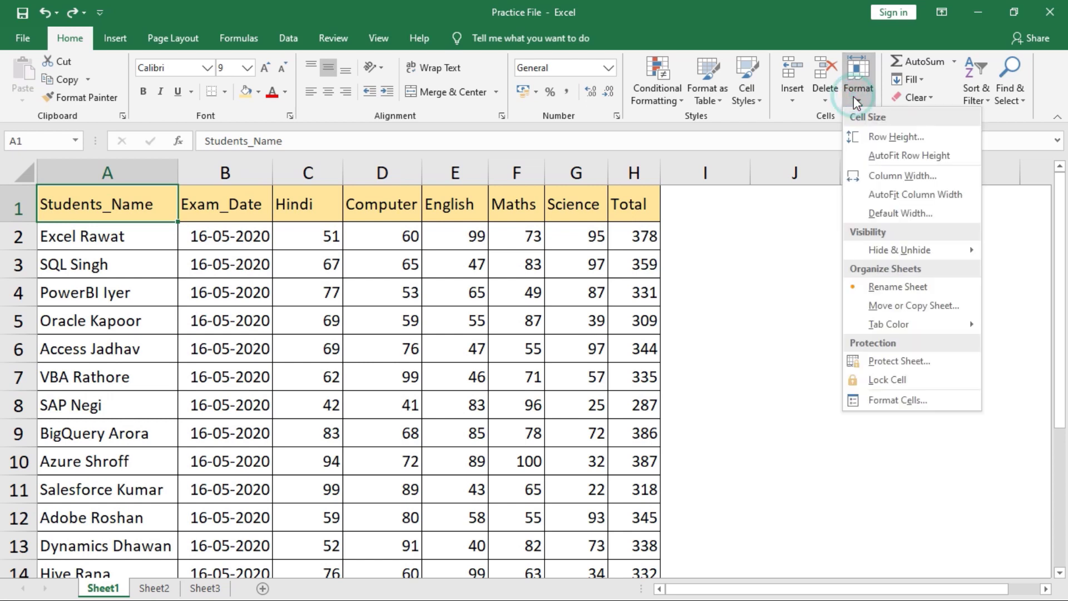
left_click(879, 138)
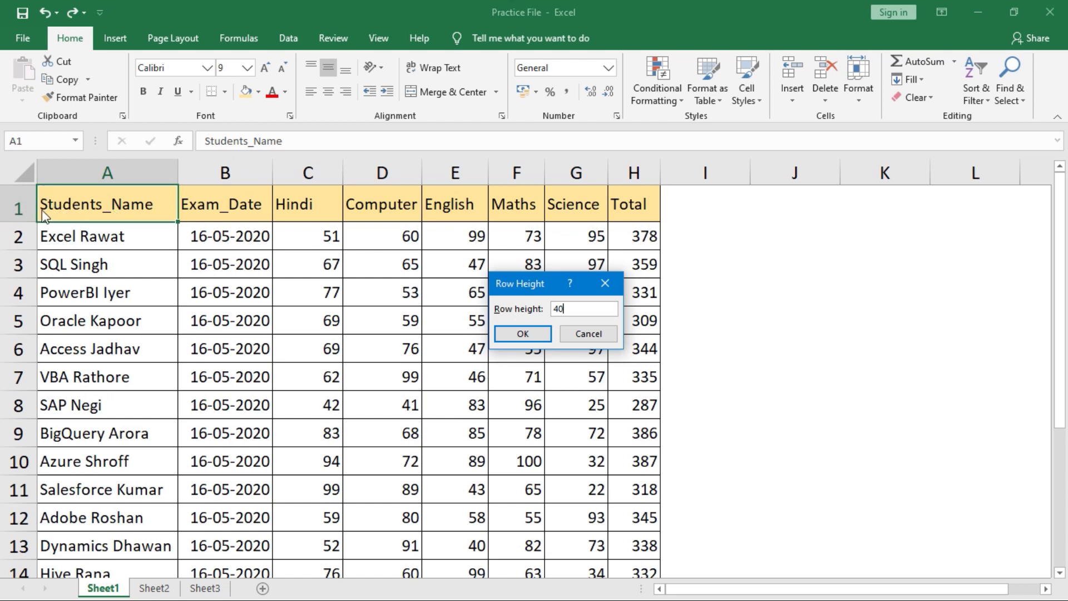
left_click(543, 332)
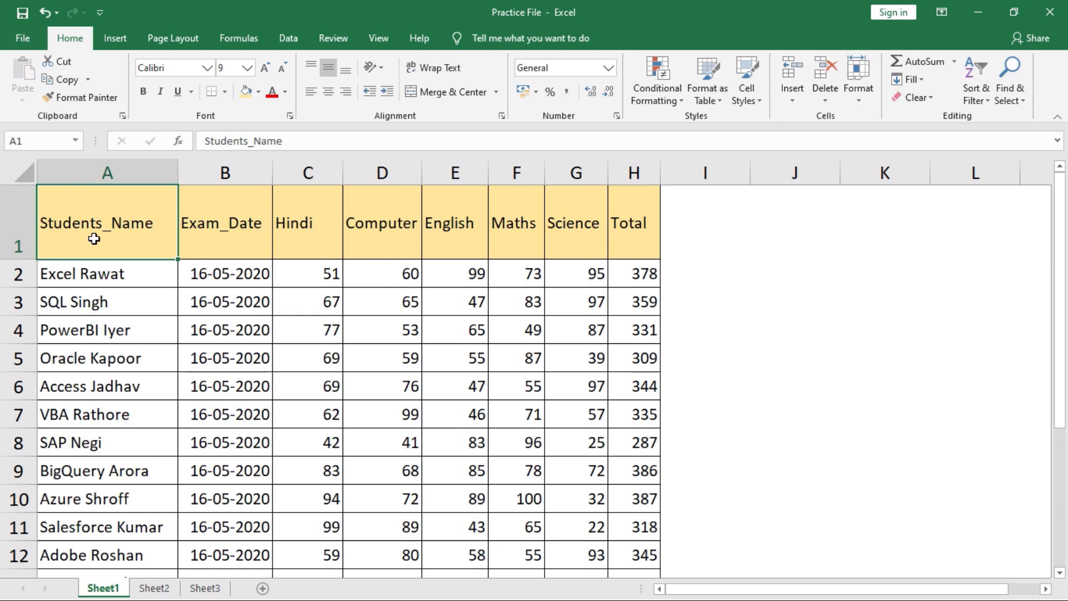
key("ctrl+z")
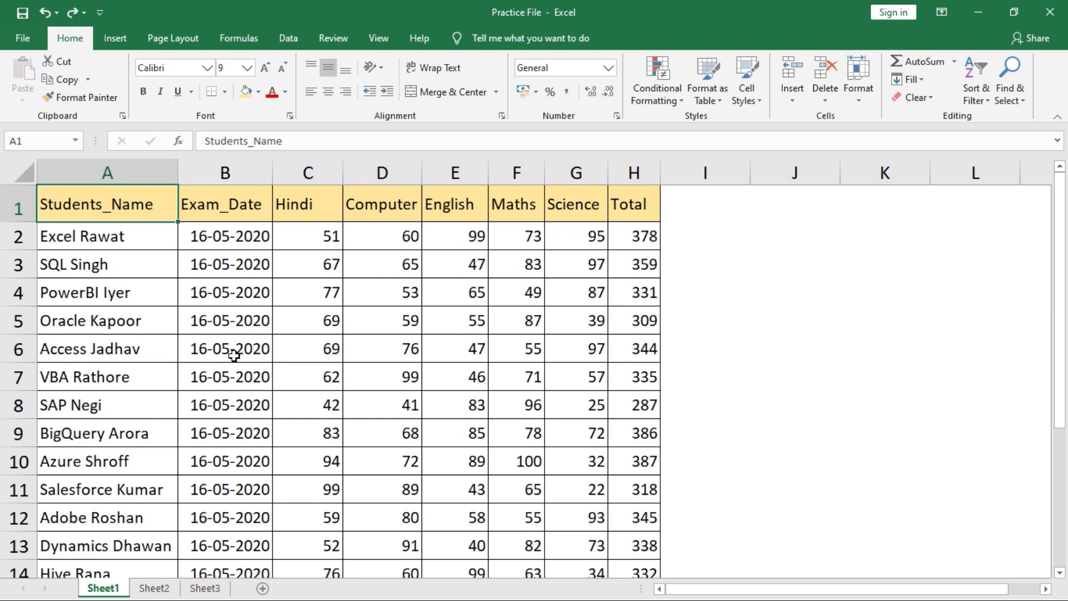
- Select the whole worksheet and give every row a height of 30
key("ctrl+q")
left_click(158, 214)
left_click(18, 181)
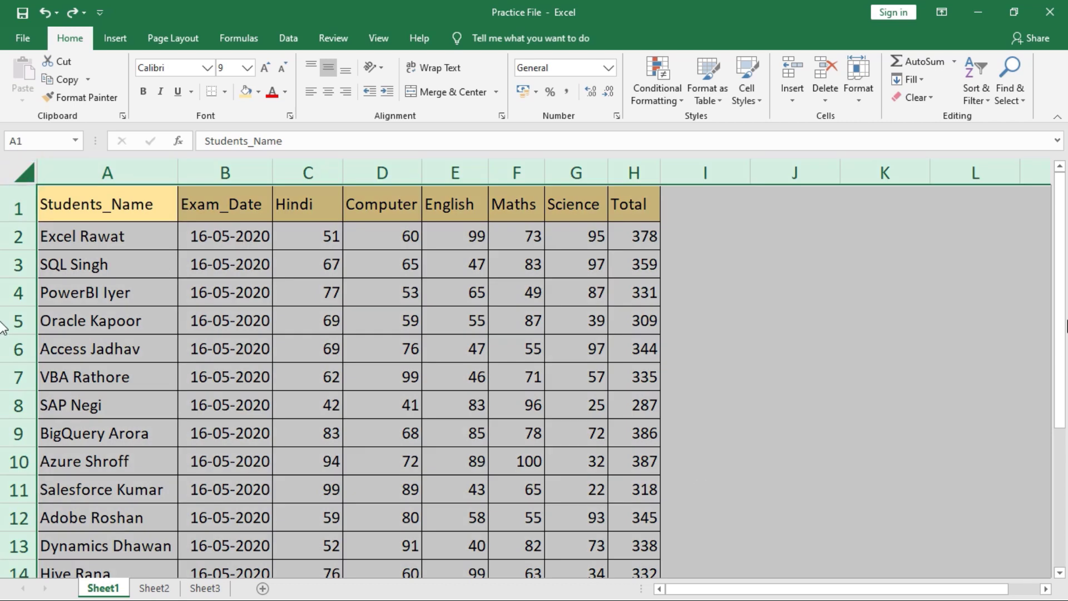
left_click(854, 99)
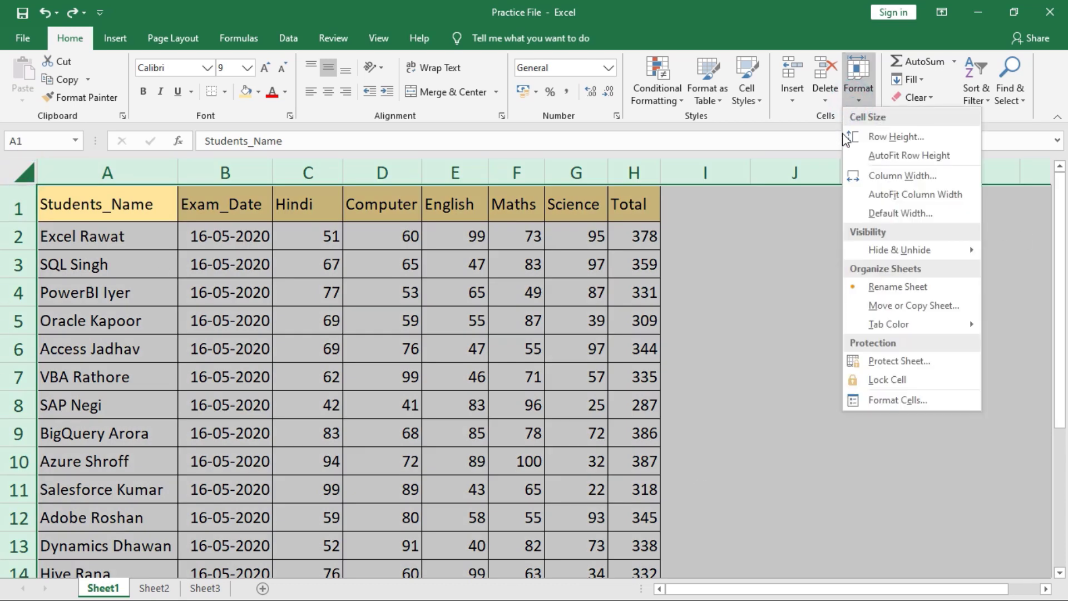
left_click(887, 138)
left_click(581, 308)
type("30")
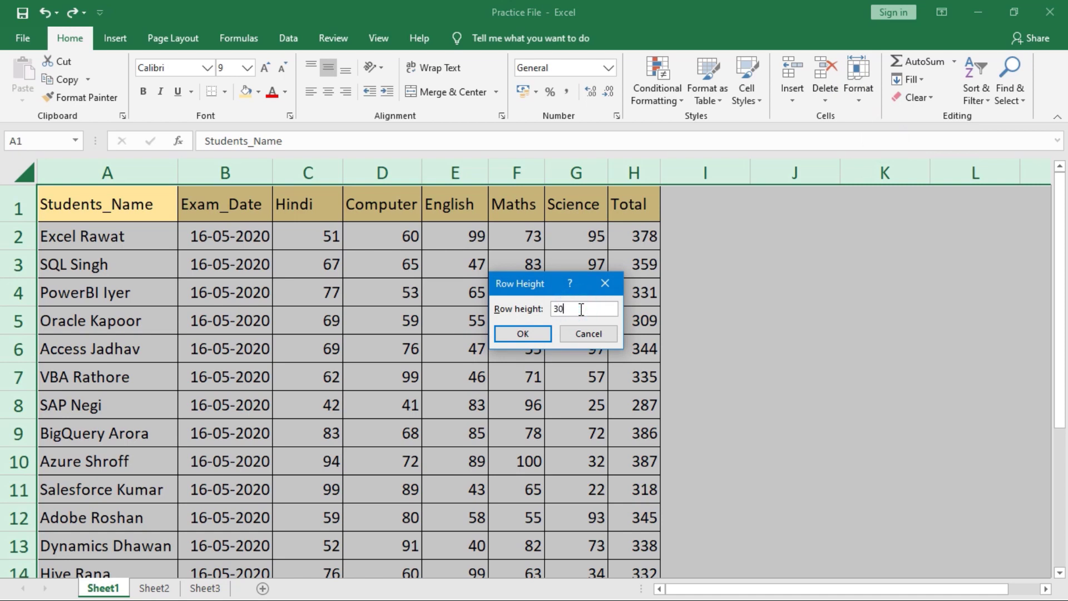
key("Return")
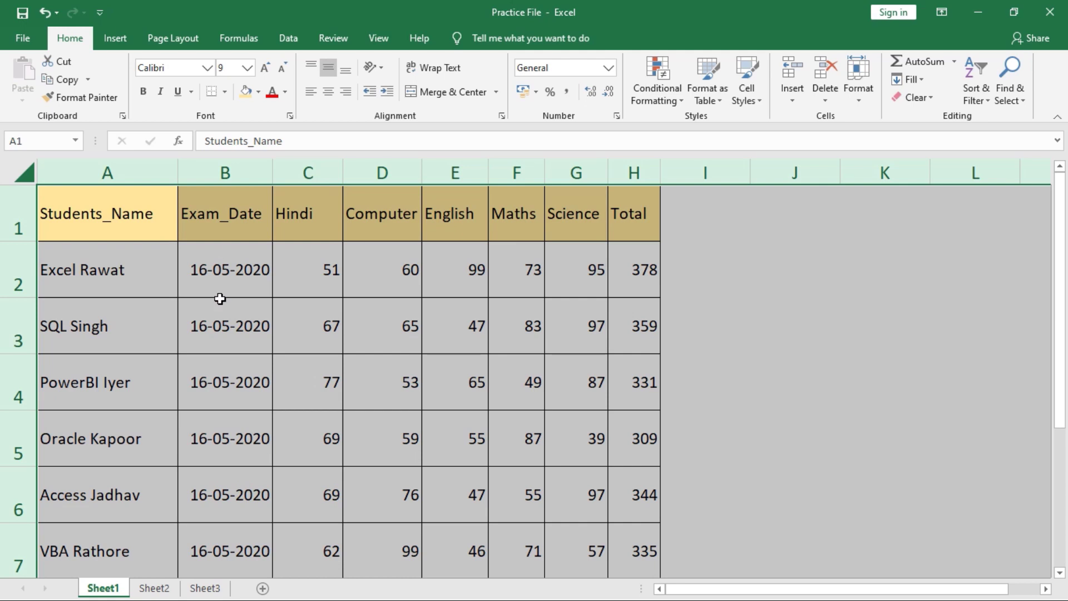
left_click(860, 95)
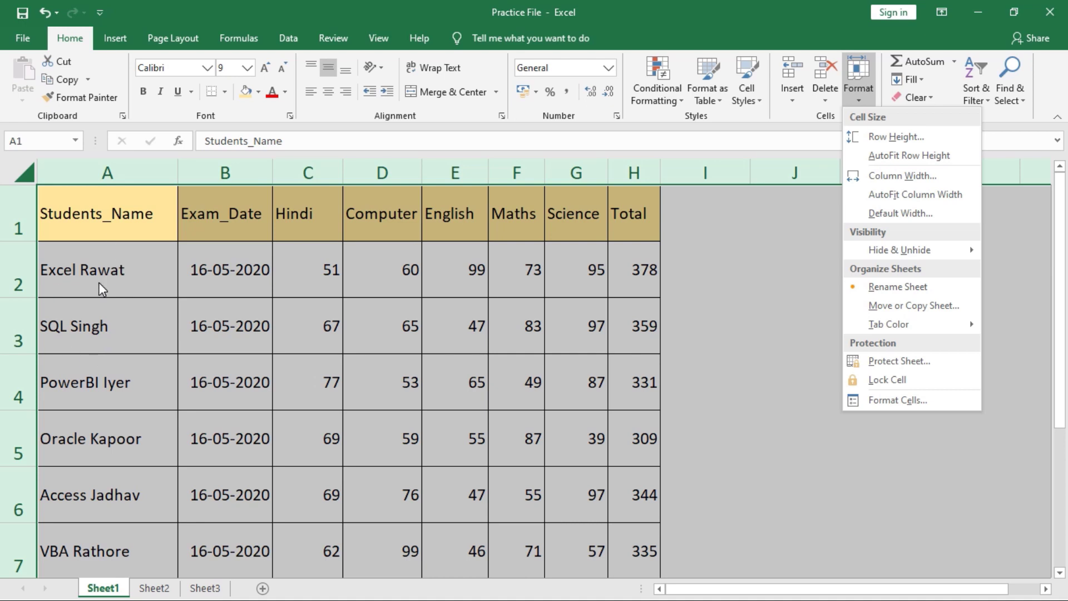
- AutoFit all row heights back to their text, then reselect the whole sheet with Ctrl+A
left_click(875, 162)
left_click_drag(108, 200, 615, 484)
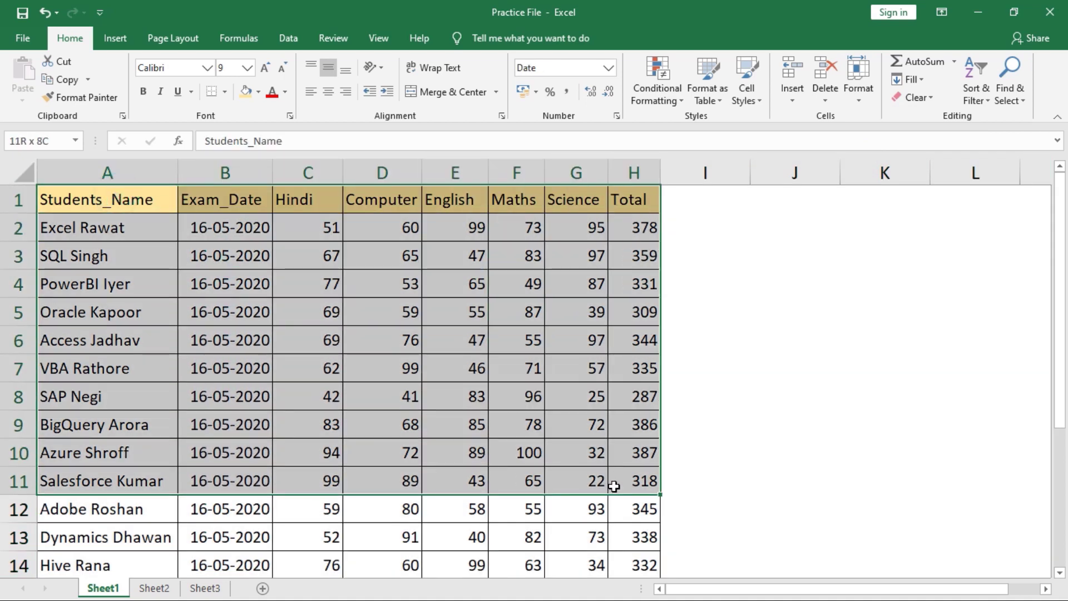
left_click(398, 370)
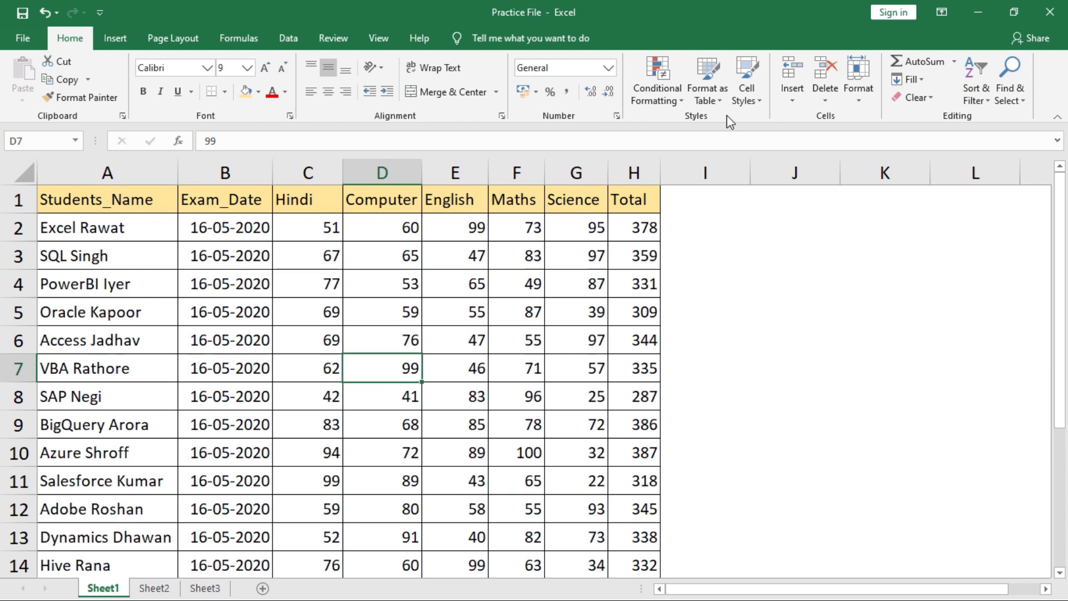
key("ctrl+a")
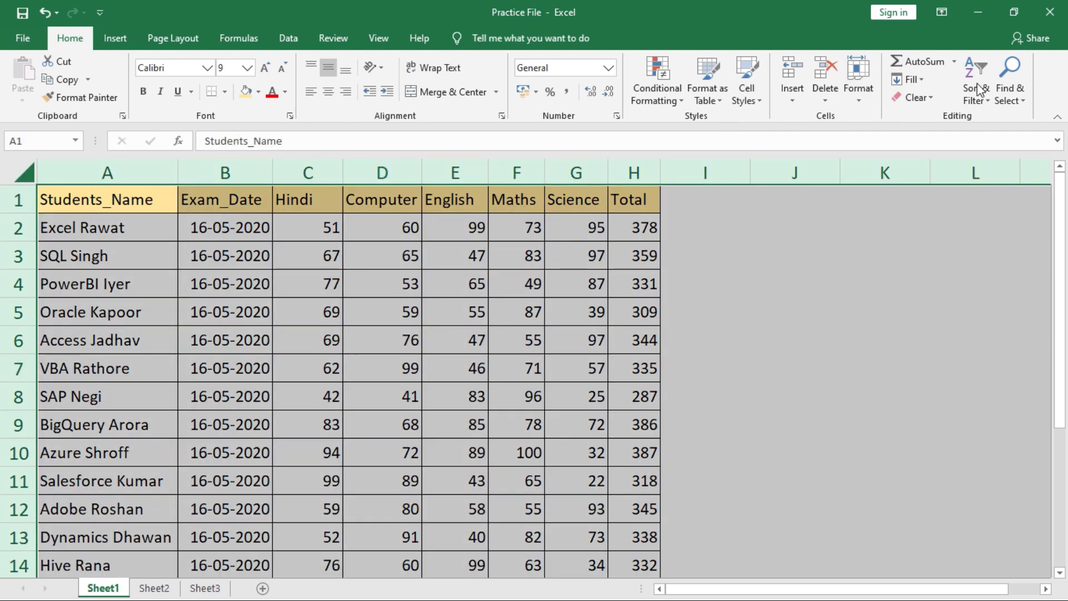
left_click(864, 99)
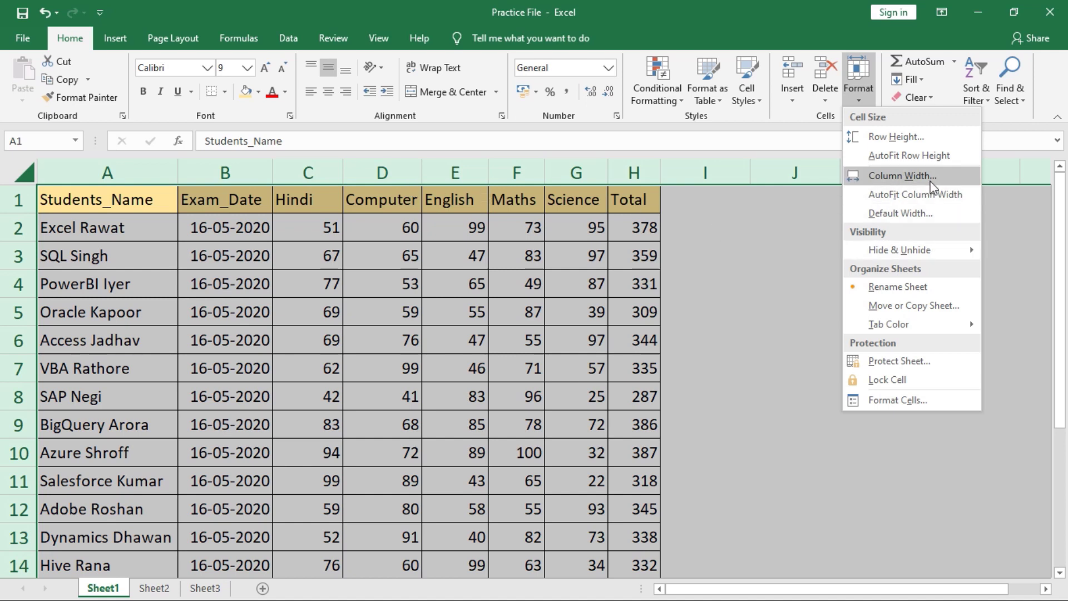
- Set every column's width to 5, so Exam_Date values show as #####
left_click(910, 178)
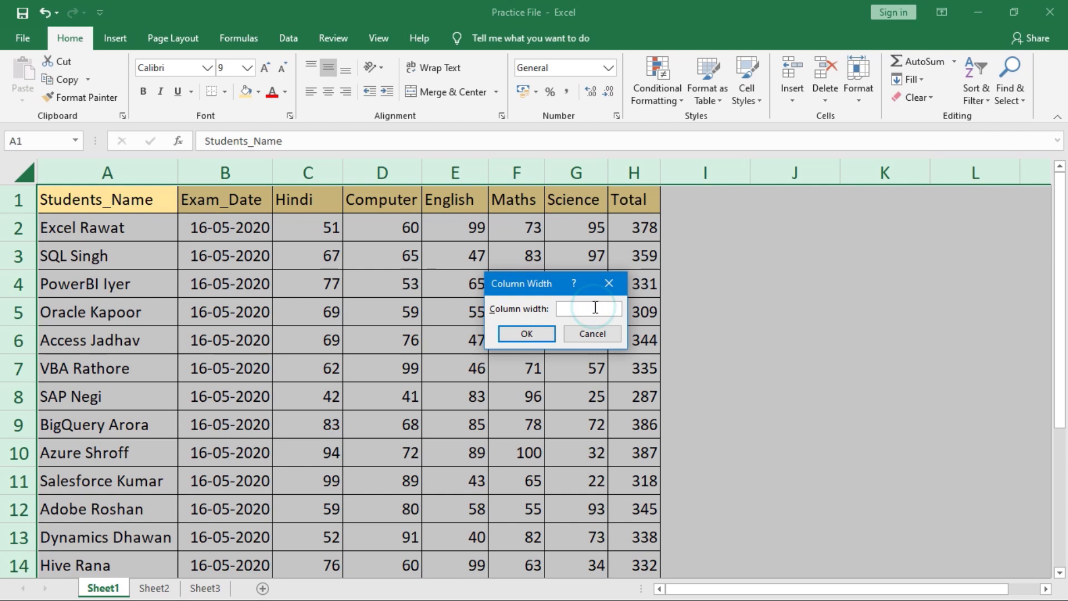
type("5")
key("Return")
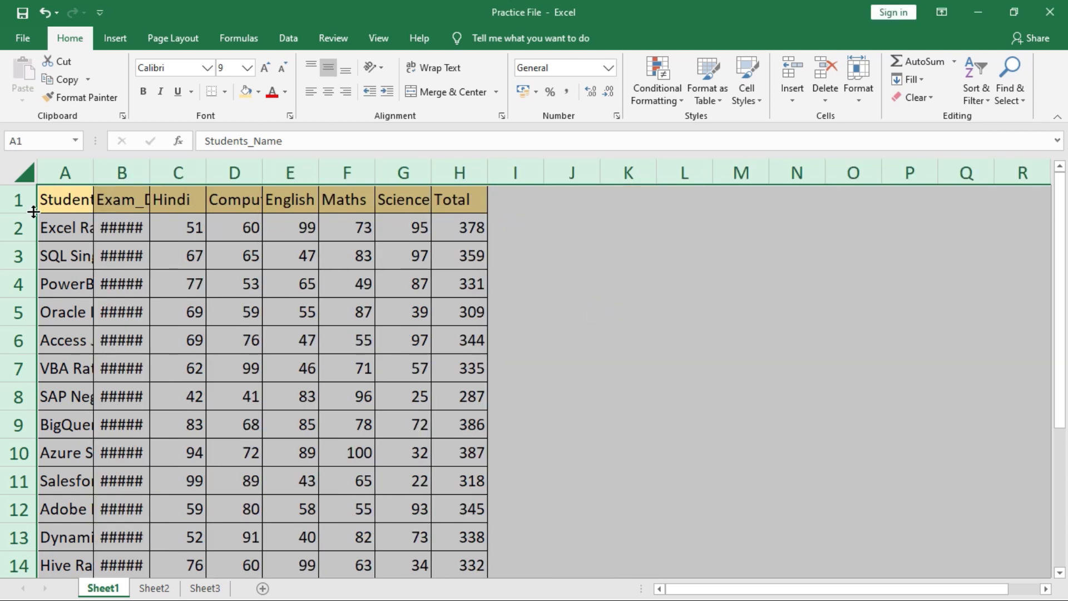
mouse_move(116, 219)
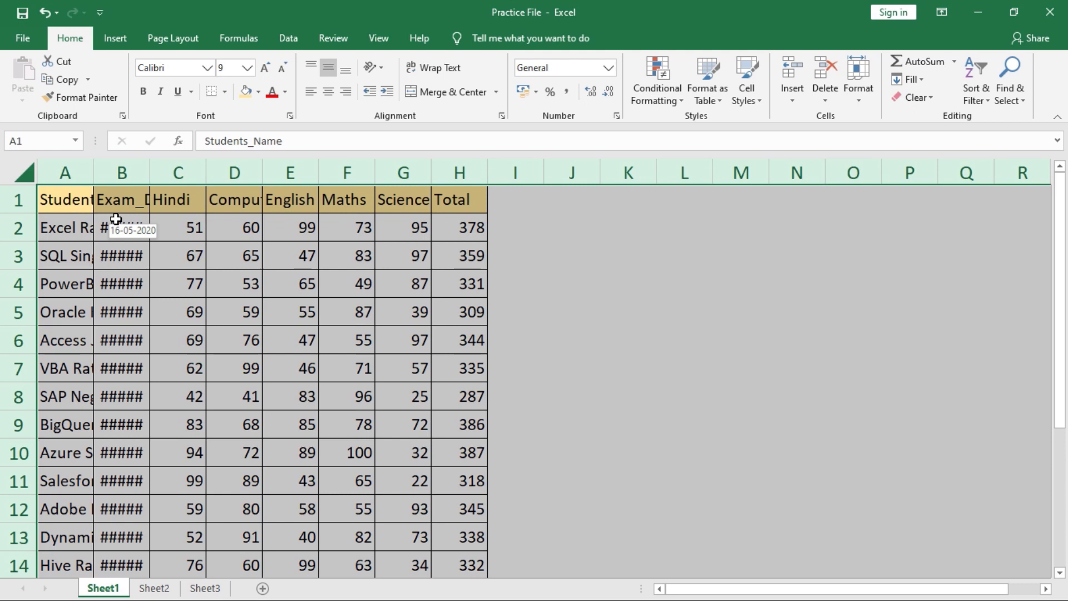
left_click(857, 97)
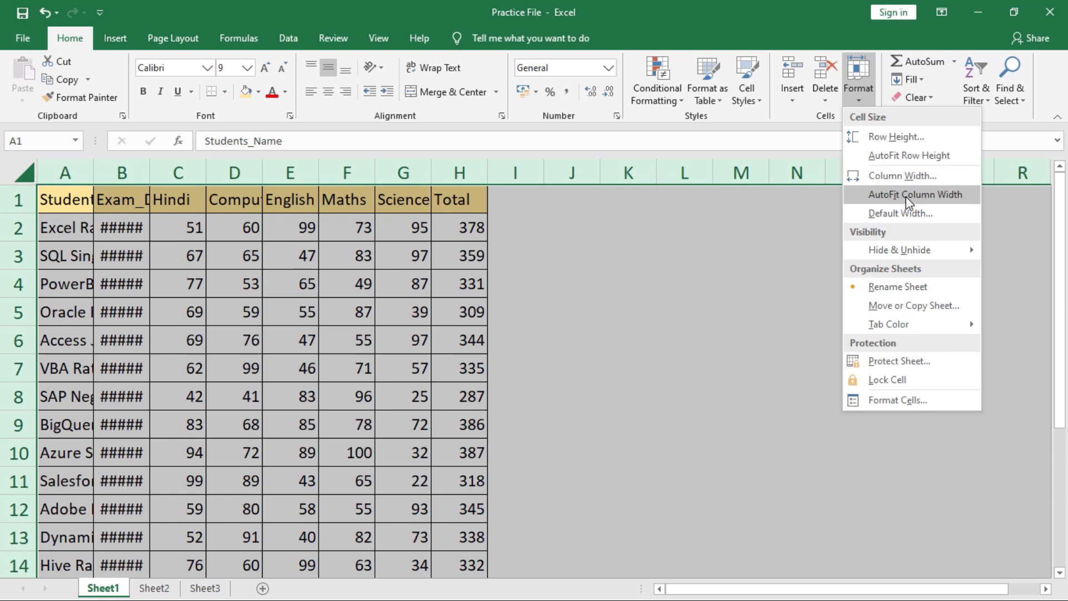
- Select the Hindi, Maths, Science, Students_Name and Exam_Date headers, then mark cell C2
left_click(187, 233)
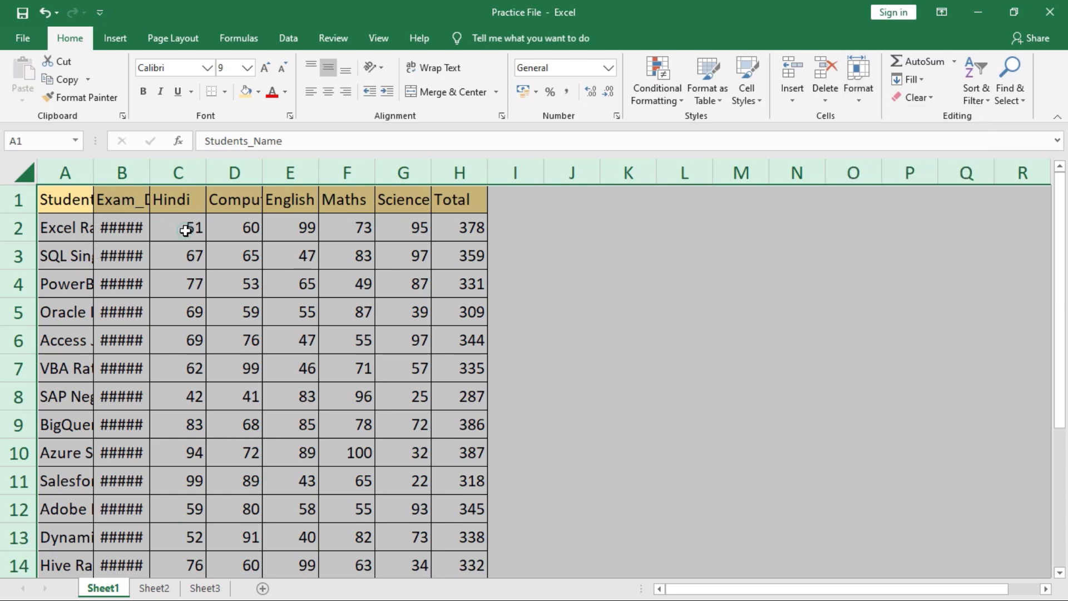
left_click(179, 201)
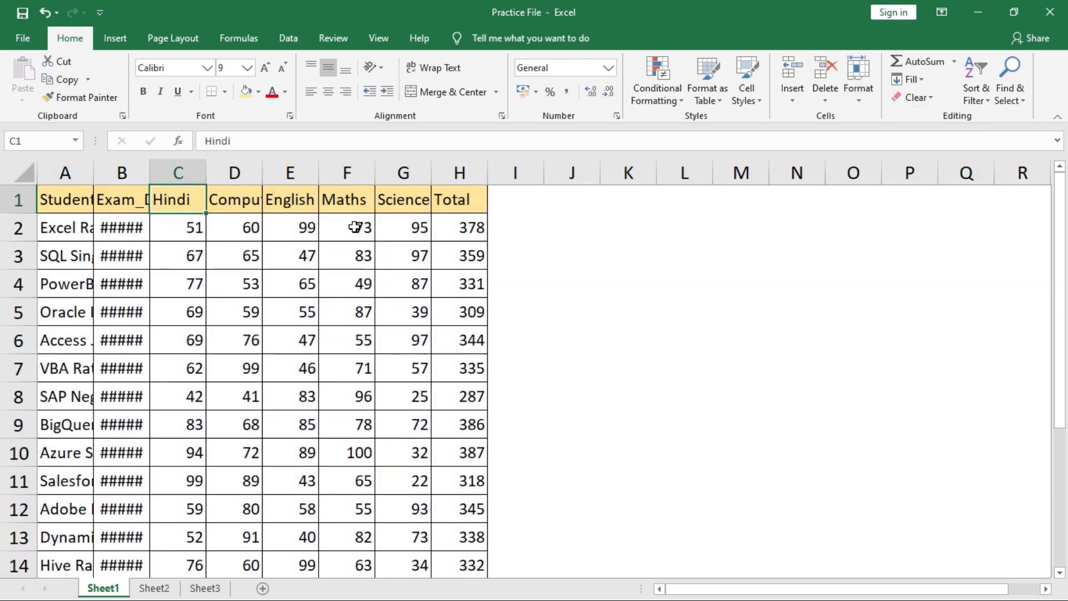
left_click(357, 207)
left_click(393, 208)
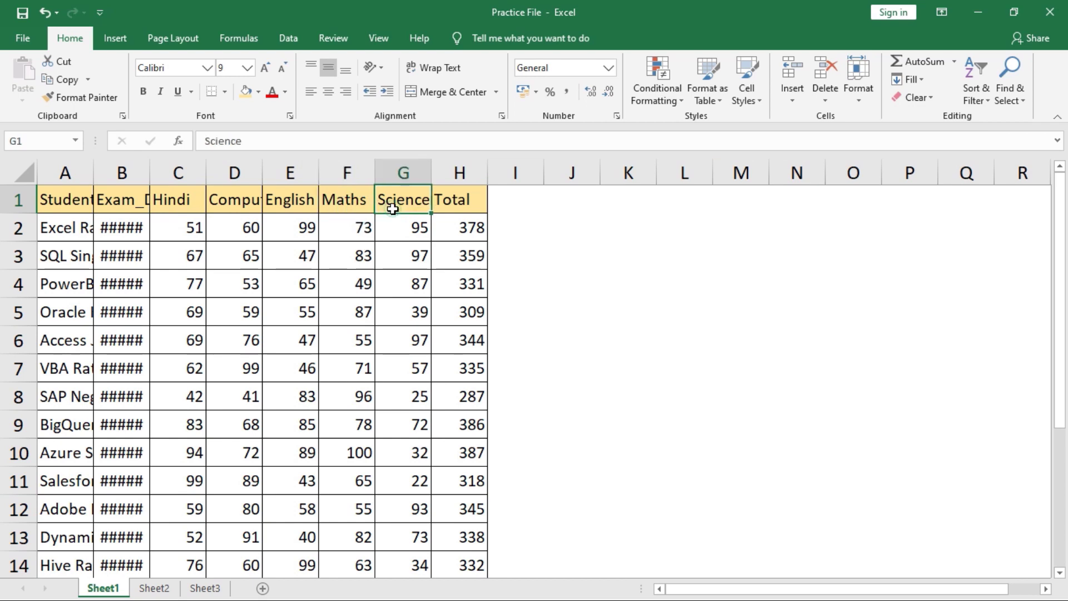
left_click(82, 203)
left_click(137, 205)
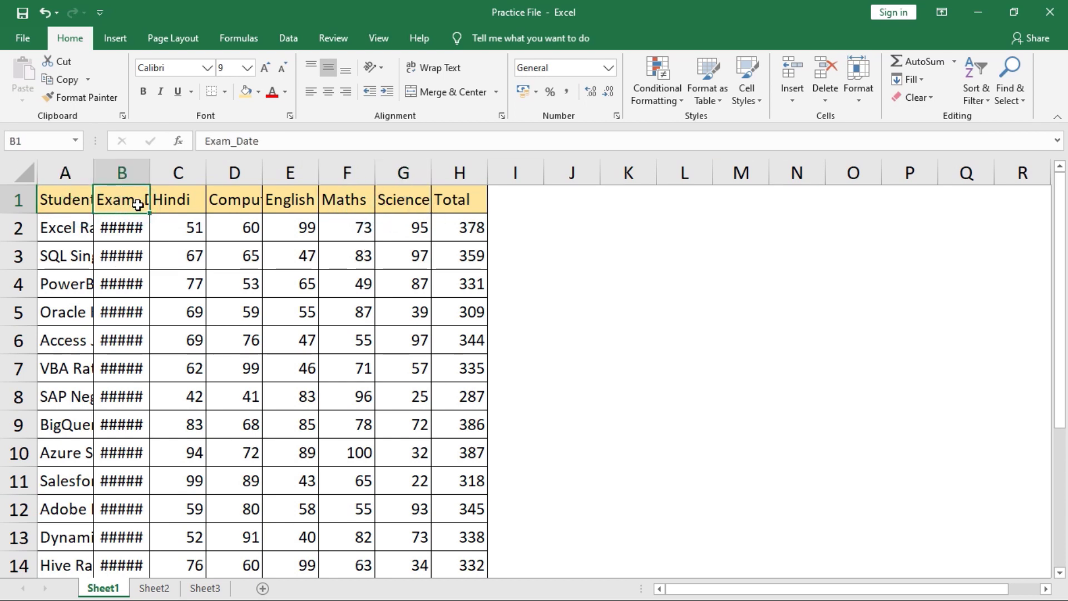
left_click(175, 223)
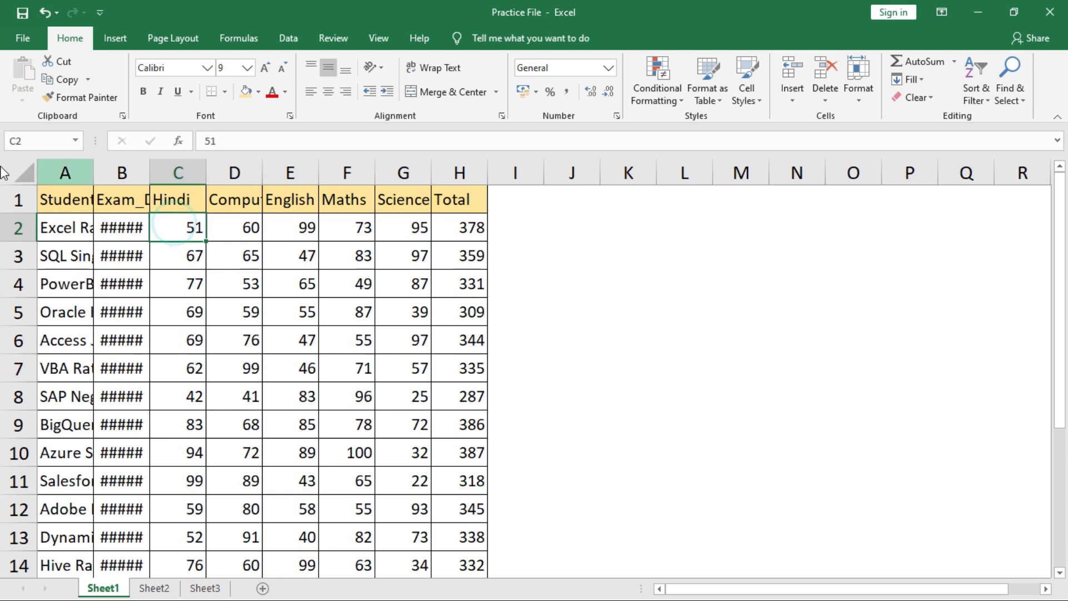
- AutoFit every column width to its contents, then select the whole sheet again
left_click(22, 172)
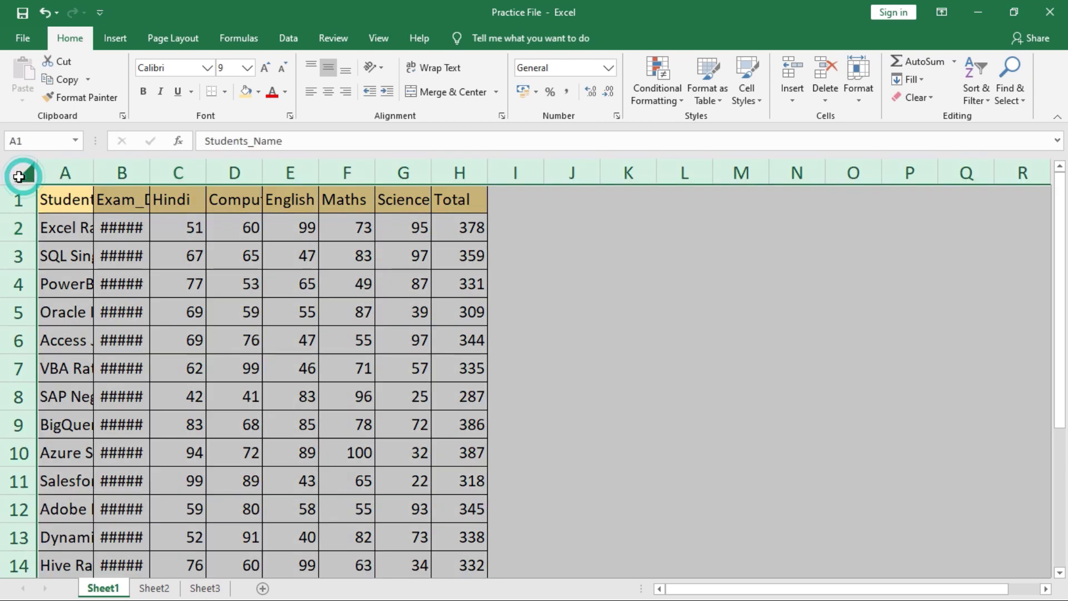
left_click(858, 102)
left_click(897, 195)
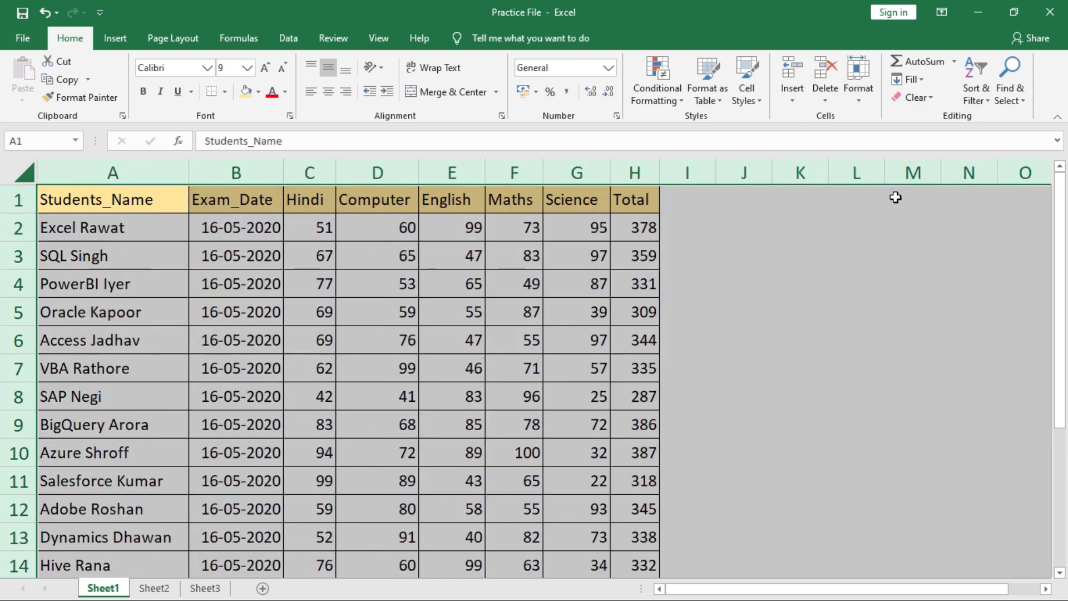
left_click(318, 226)
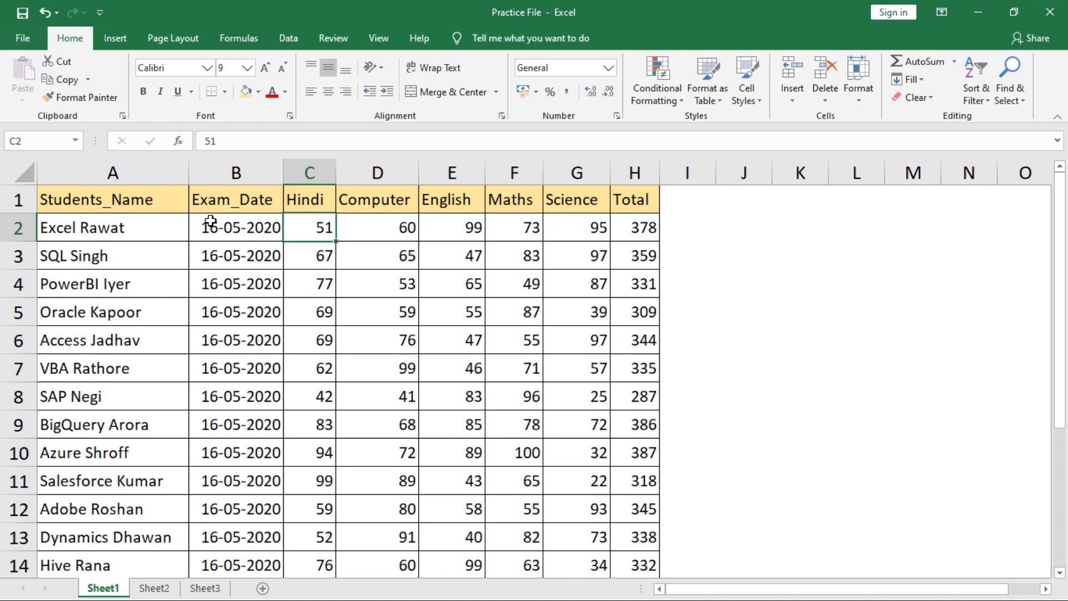
left_click(160, 205)
left_click(33, 174)
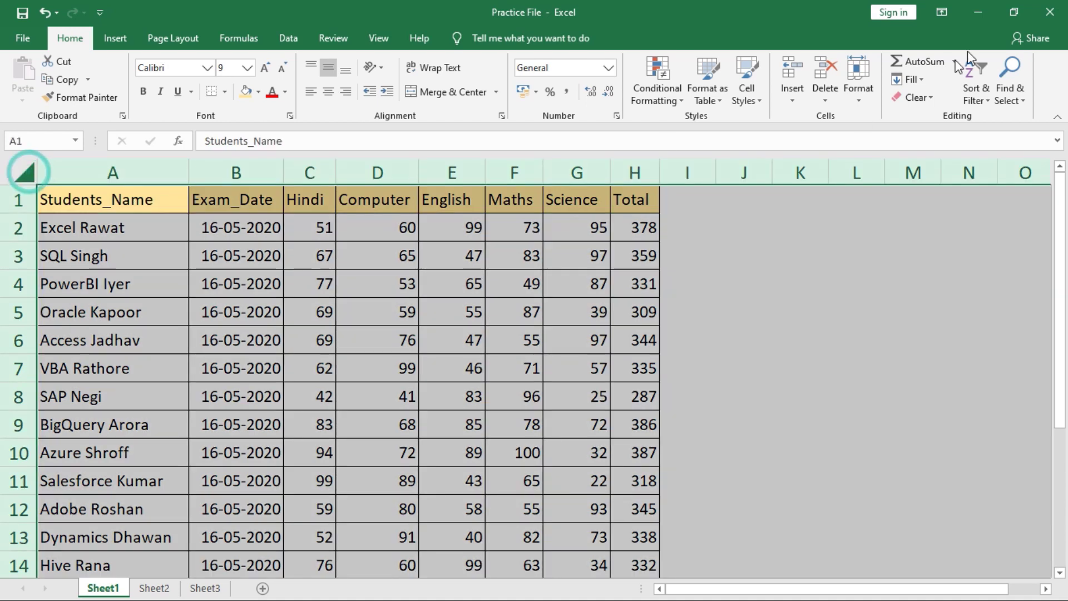
left_click(859, 83)
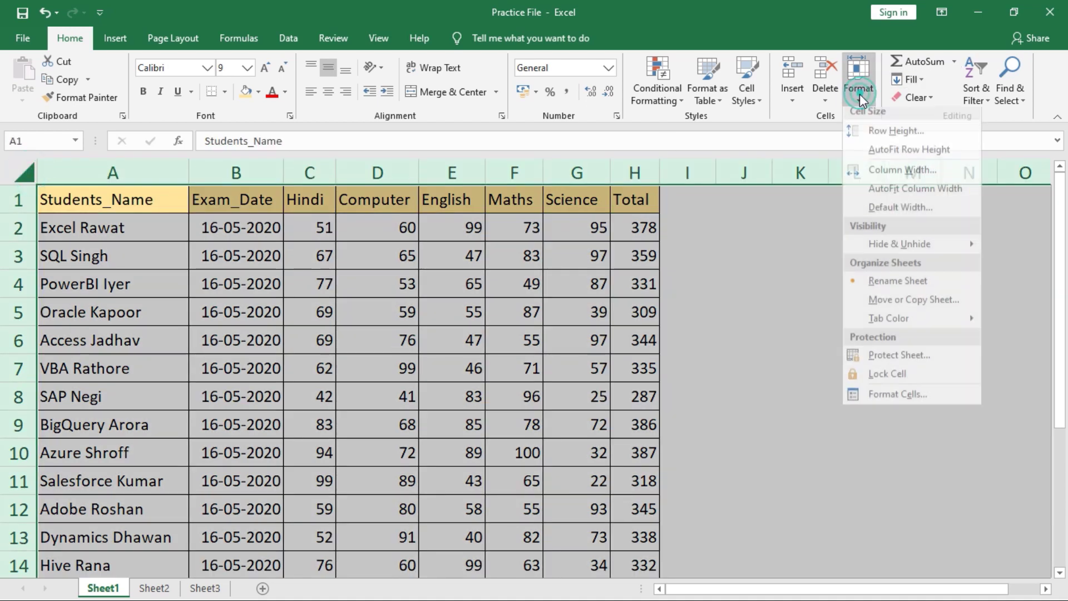
- Set the sheet's default column width to 5 and look over the Hide & Unhide options
left_click(908, 215)
type("5")
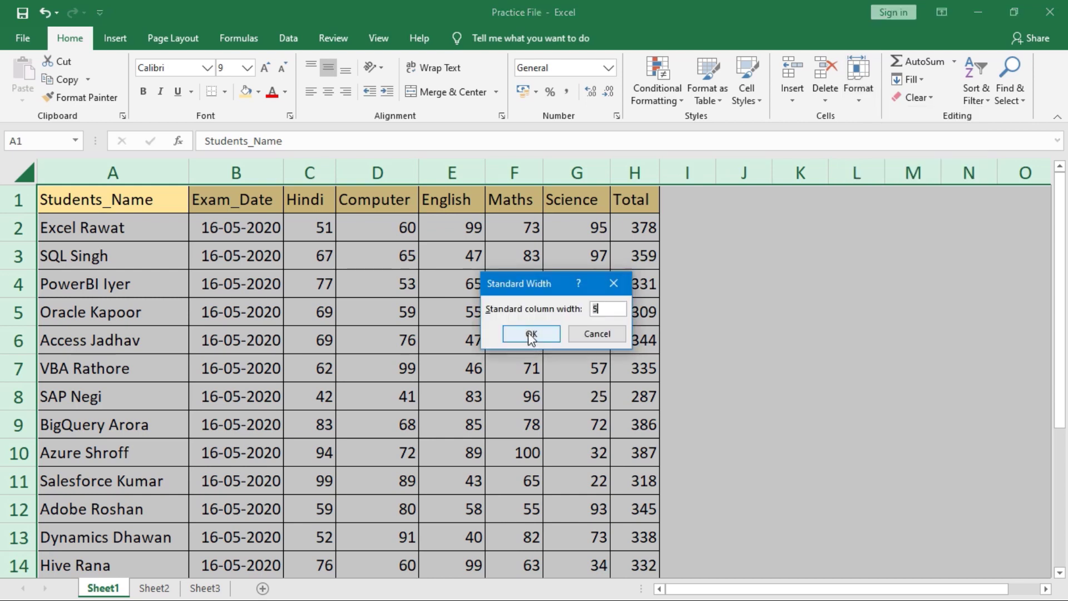
left_click(531, 335)
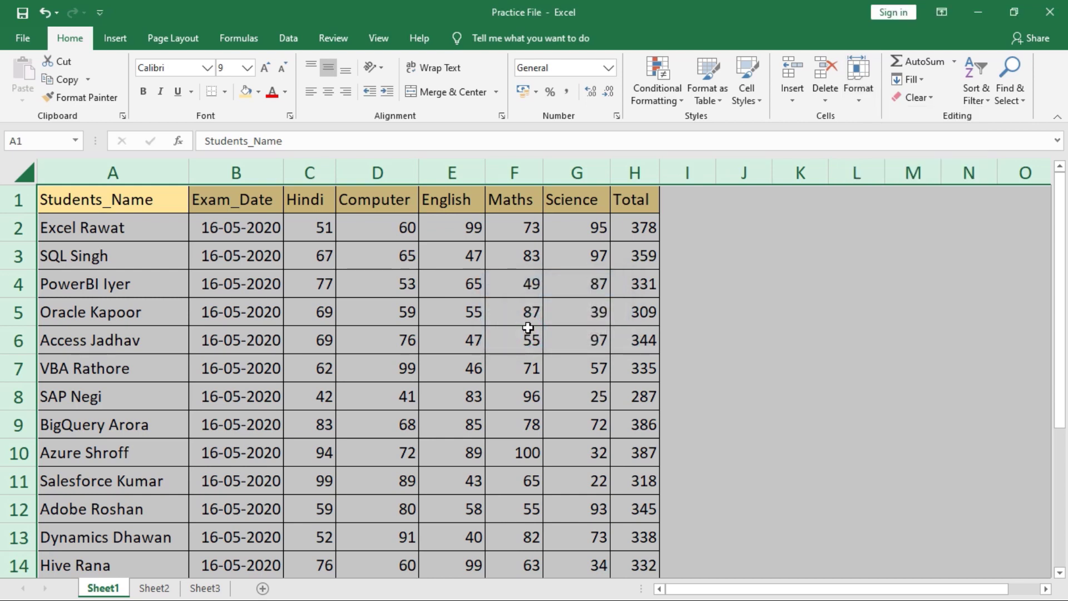
left_click(875, 102)
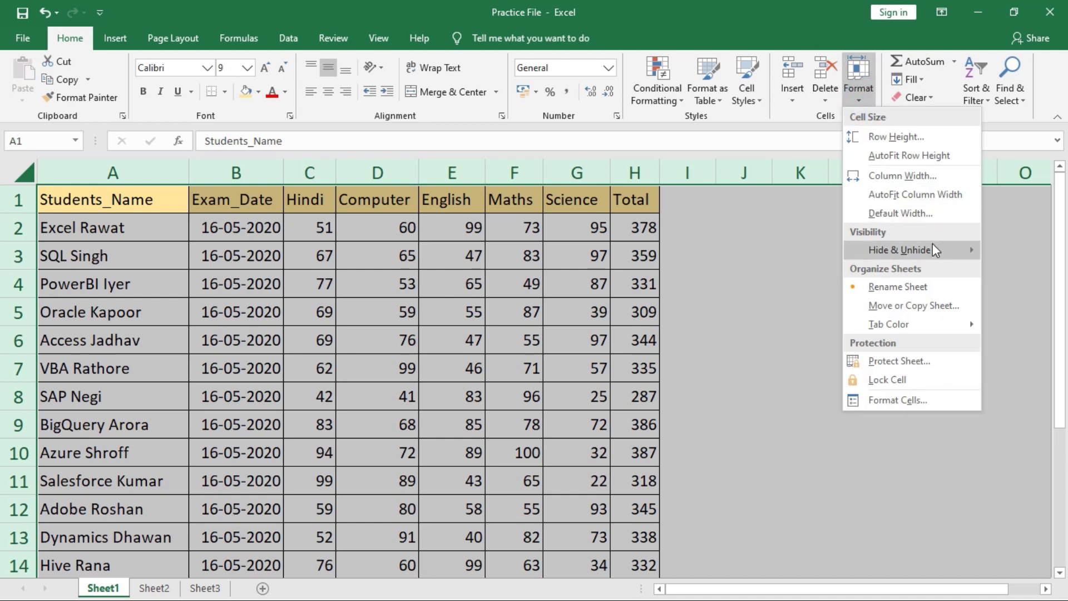
mouse_move(936, 250)
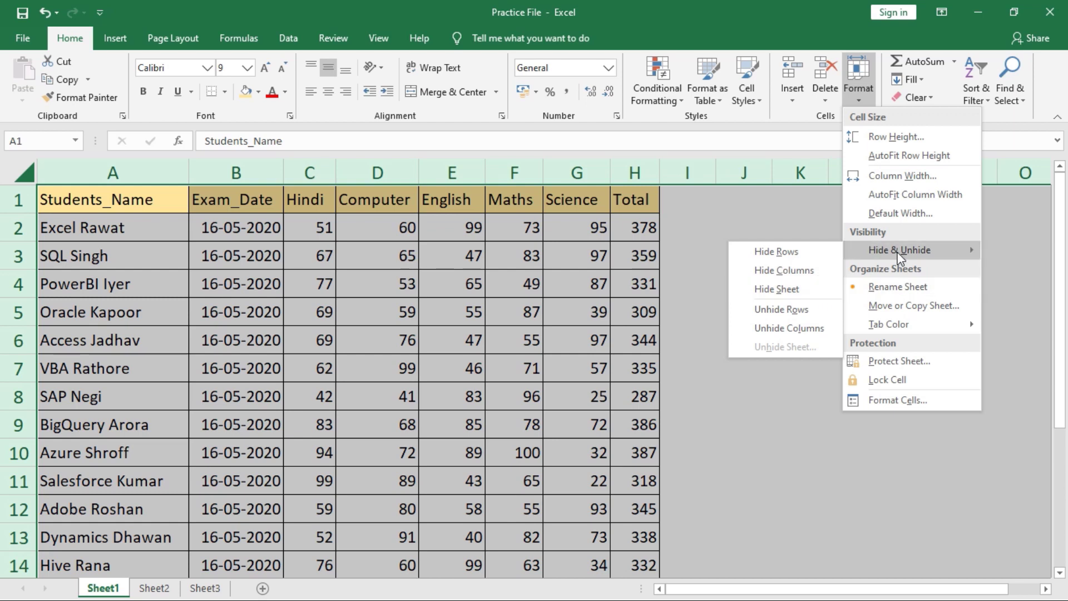
left_click(585, 228)
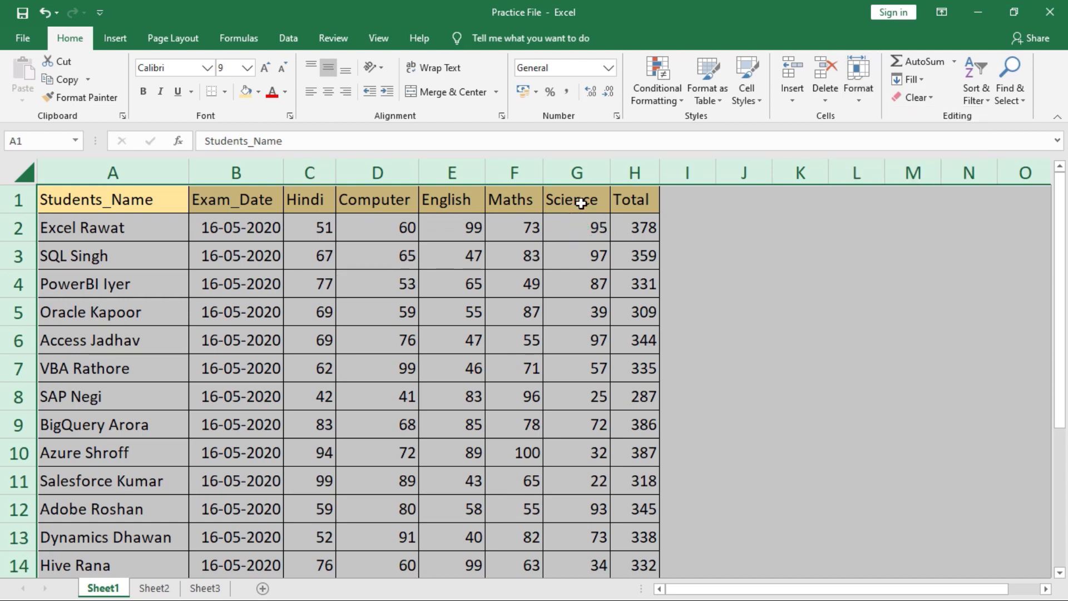
- Hide rows 3, 4, 6 and 7 of the marks table
left_click(17, 257)
left_click_drag(18, 261, 22, 284)
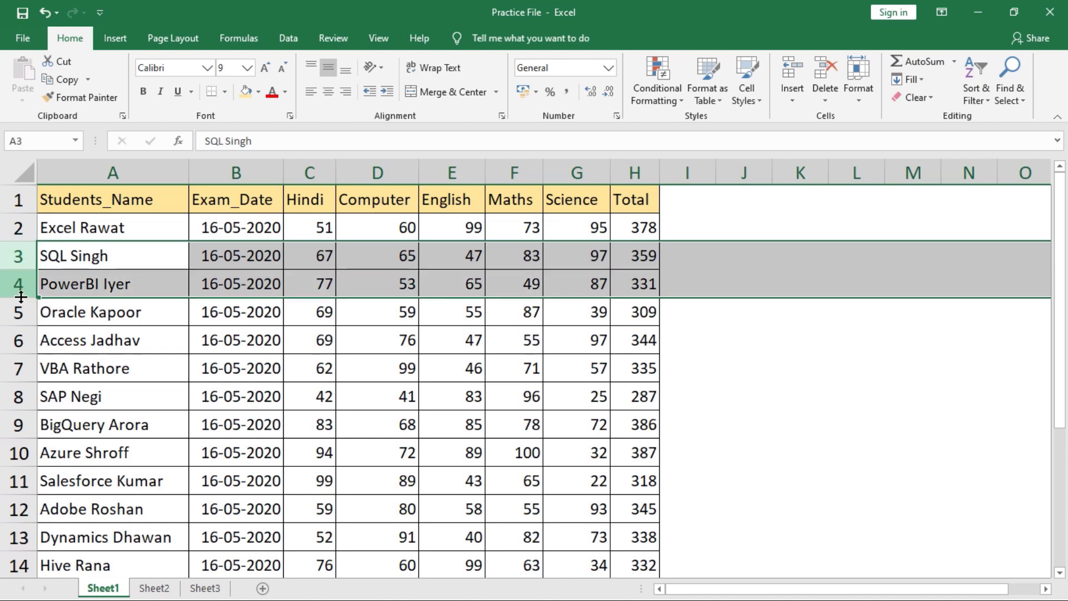
left_click(18, 341, "ctrl")
left_click(19, 368, "ctrl")
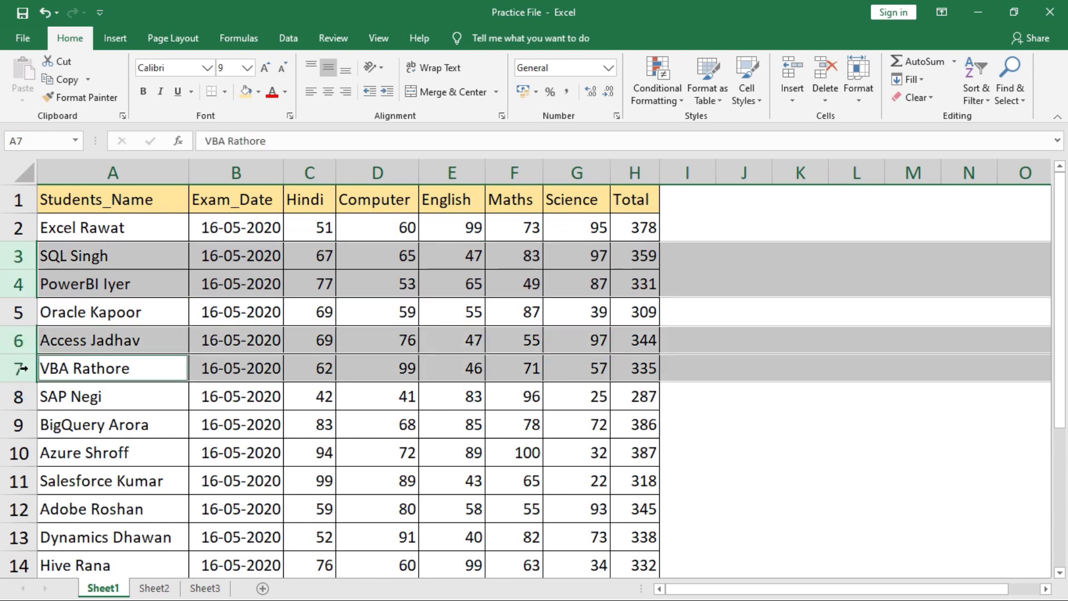
left_click(870, 101)
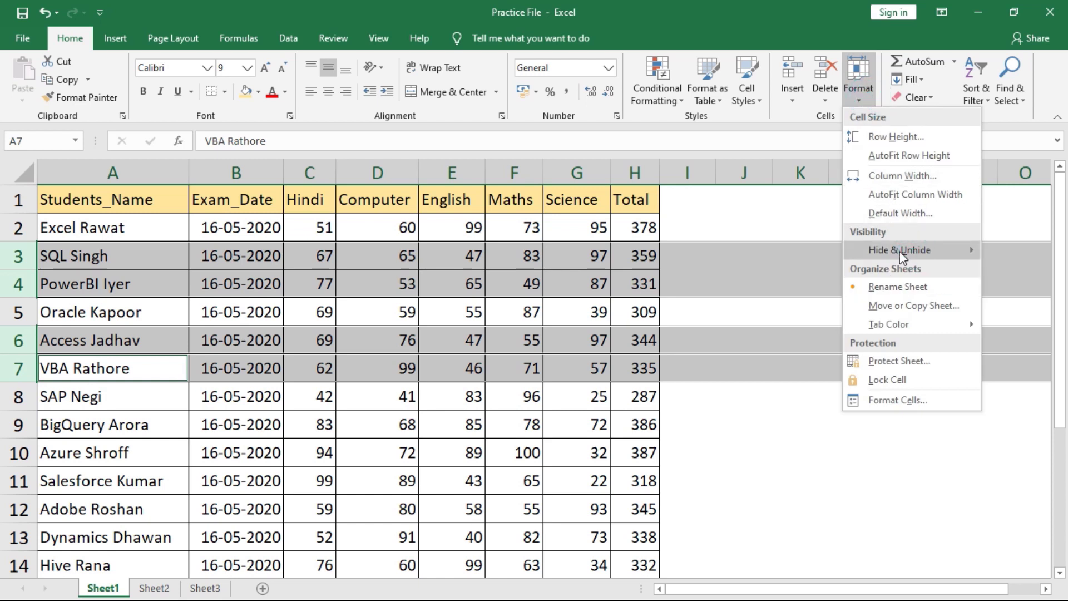
mouse_move(890, 250)
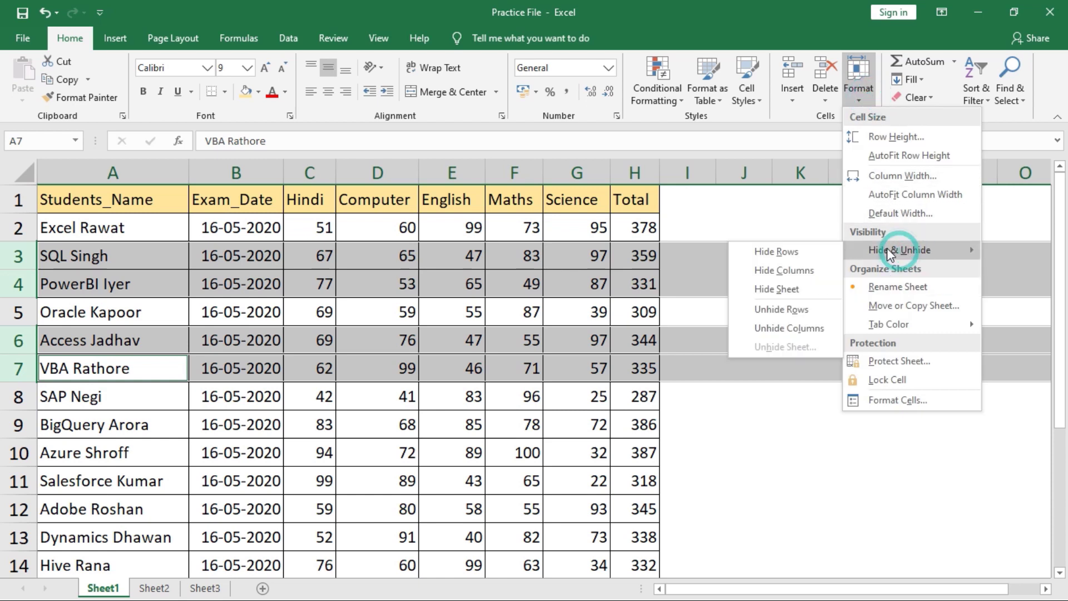
left_click(777, 253)
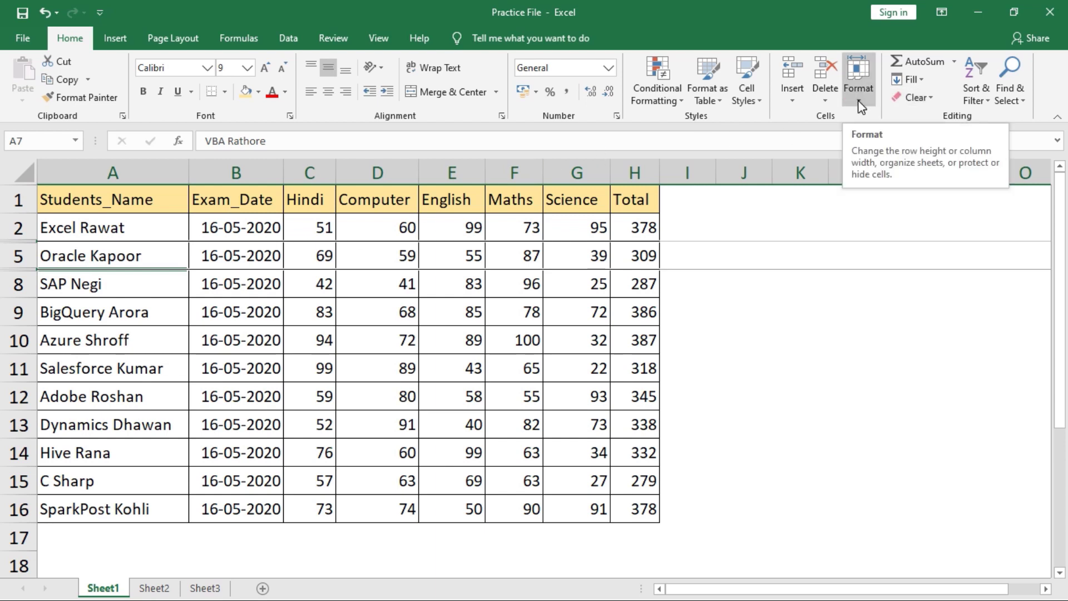
left_click(25, 172)
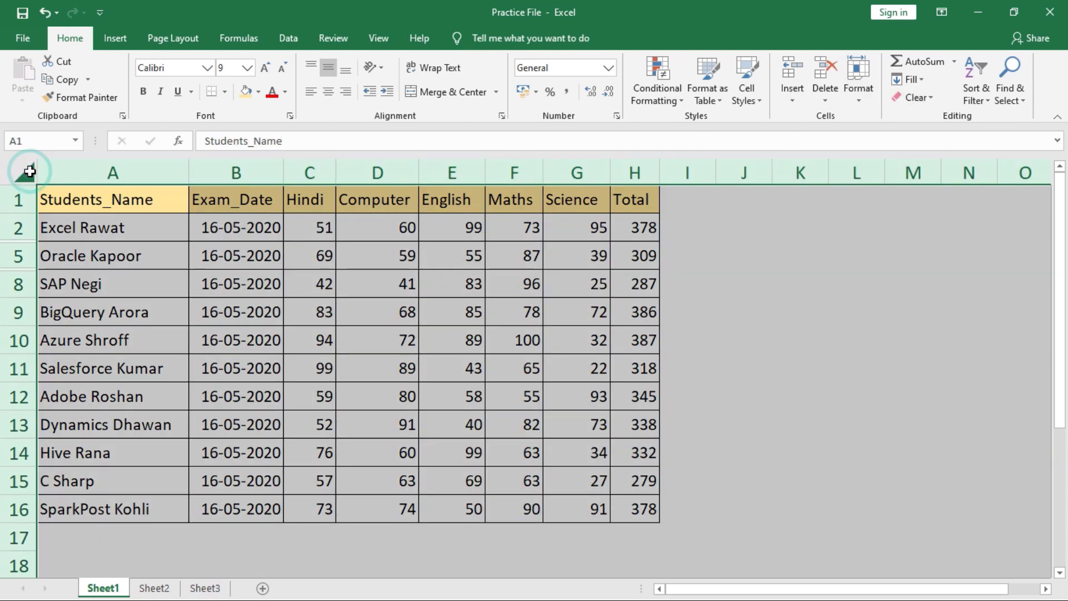
- Unhide rows 3, 4, 6 and 7 across the whole sheet
left_click(858, 78)
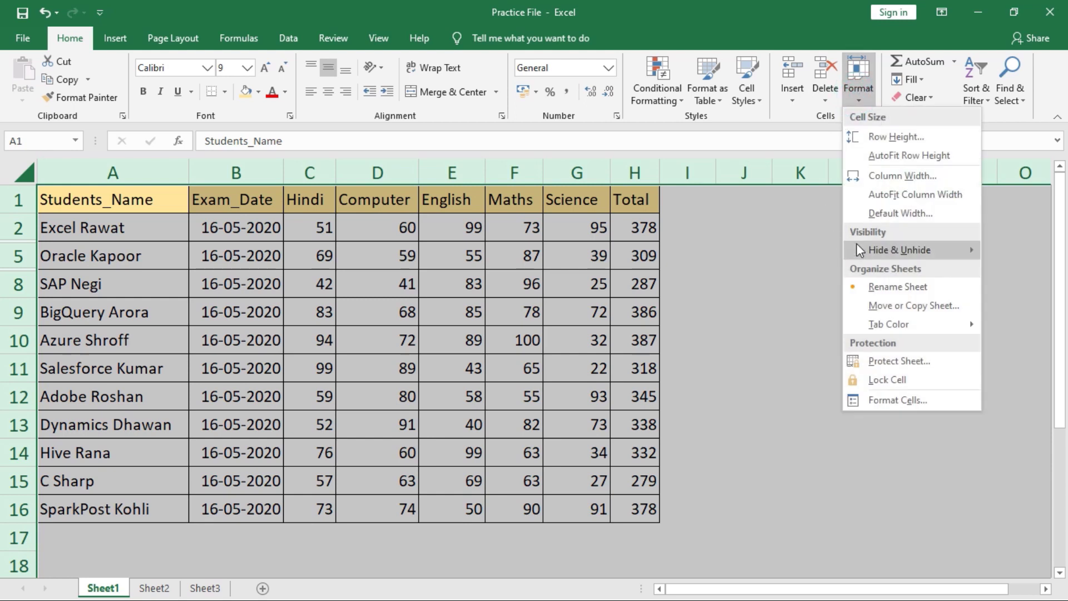
mouse_move(874, 256)
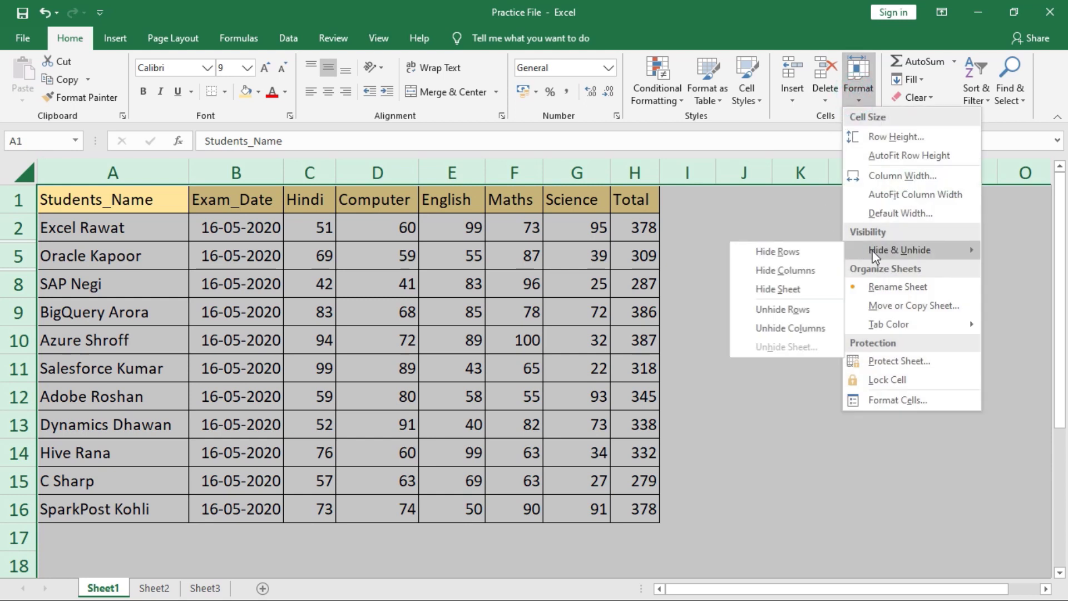
left_click(791, 313)
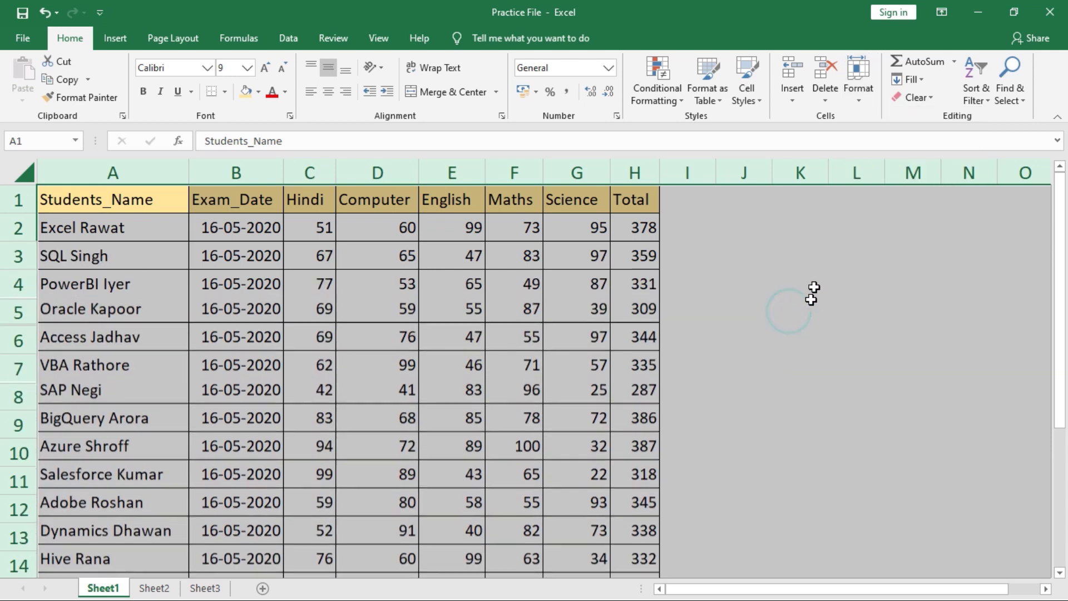
left_click(411, 261)
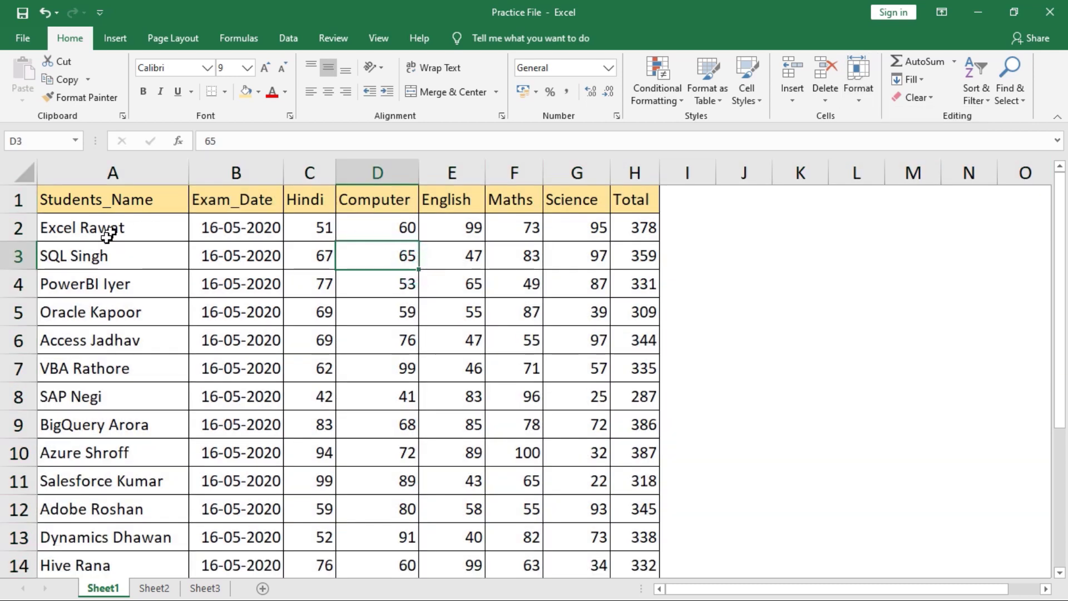
left_click(236, 171)
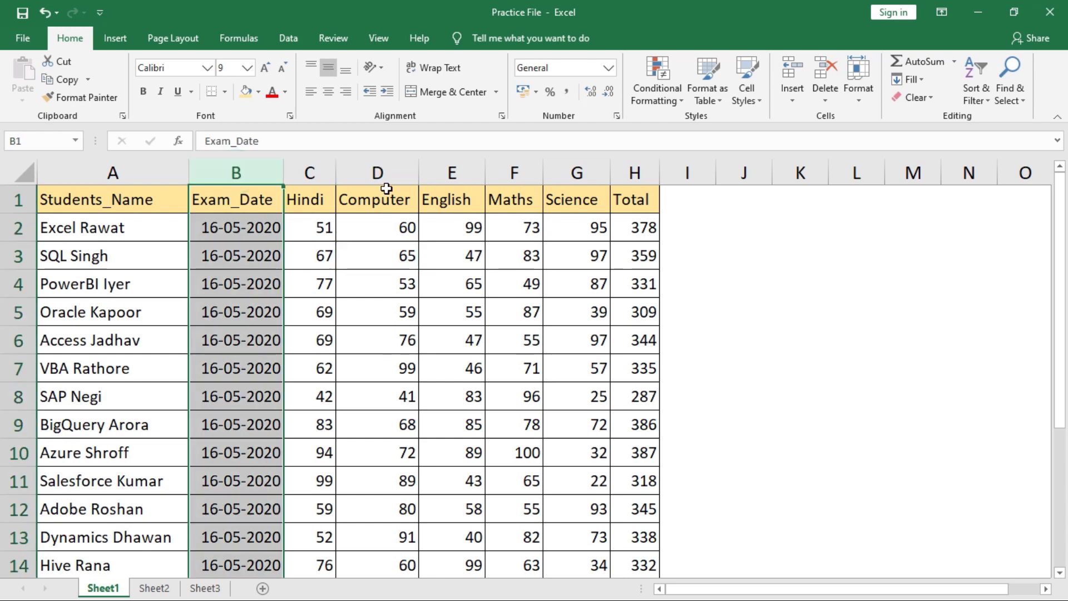
- Hide the Exam_Date (B) and Computer (D) columns
left_click(396, 172, "ctrl")
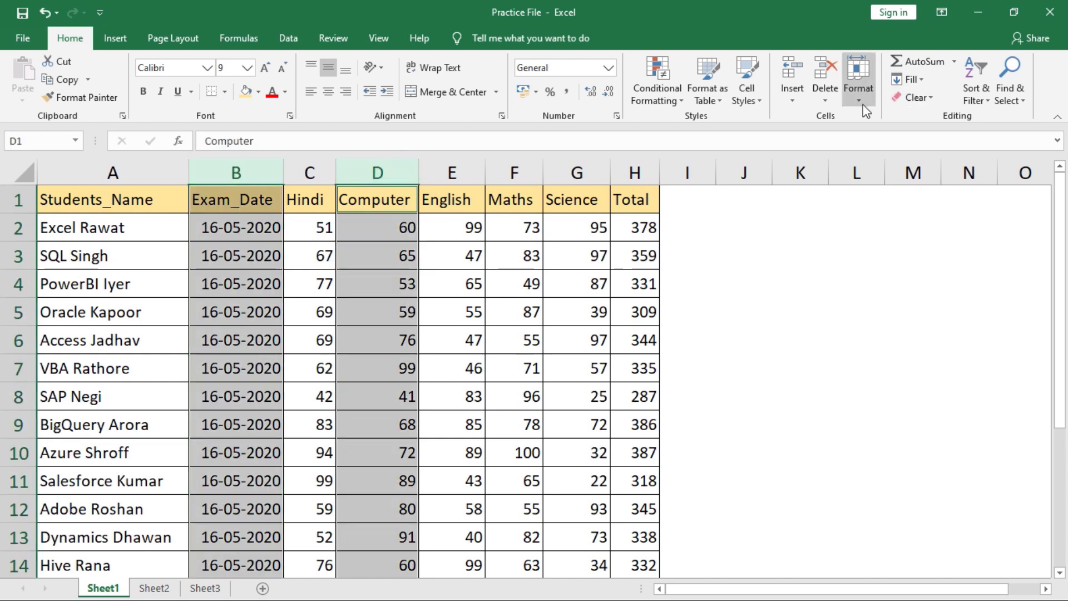
left_click(863, 101)
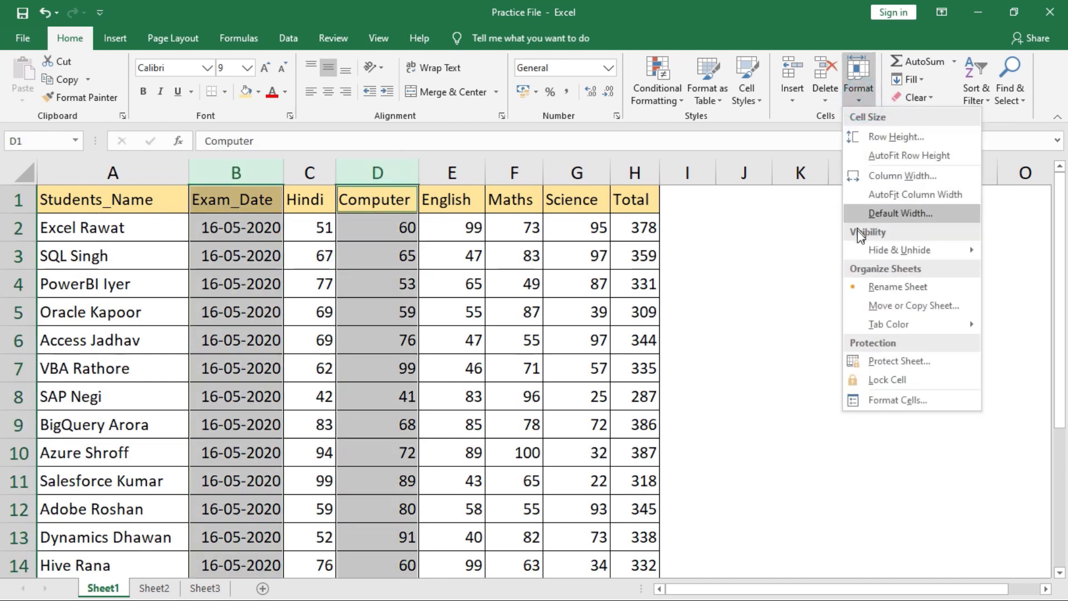
mouse_move(895, 252)
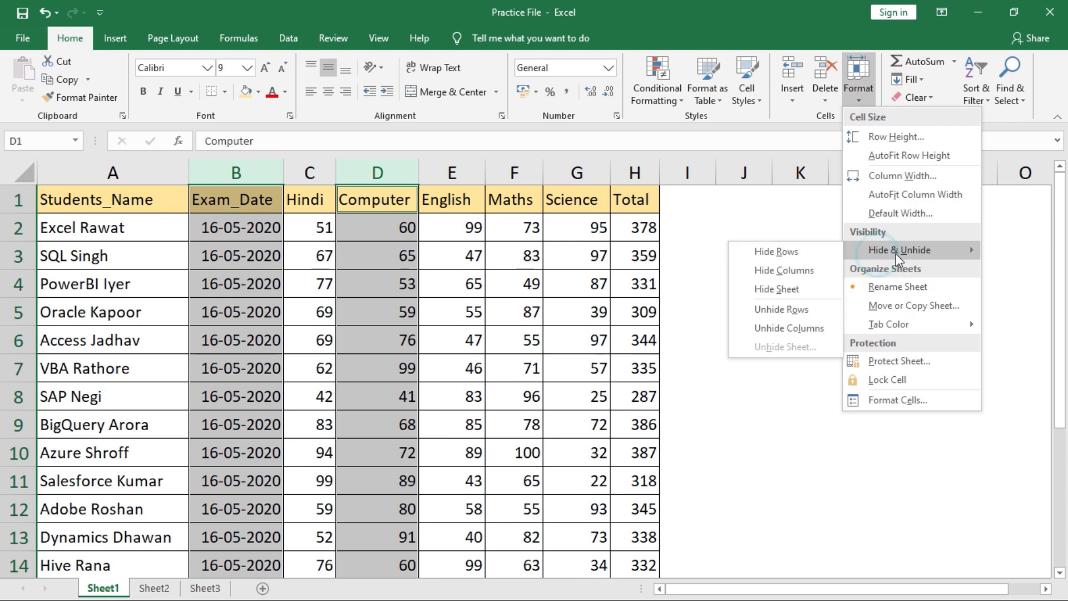
left_click(799, 275)
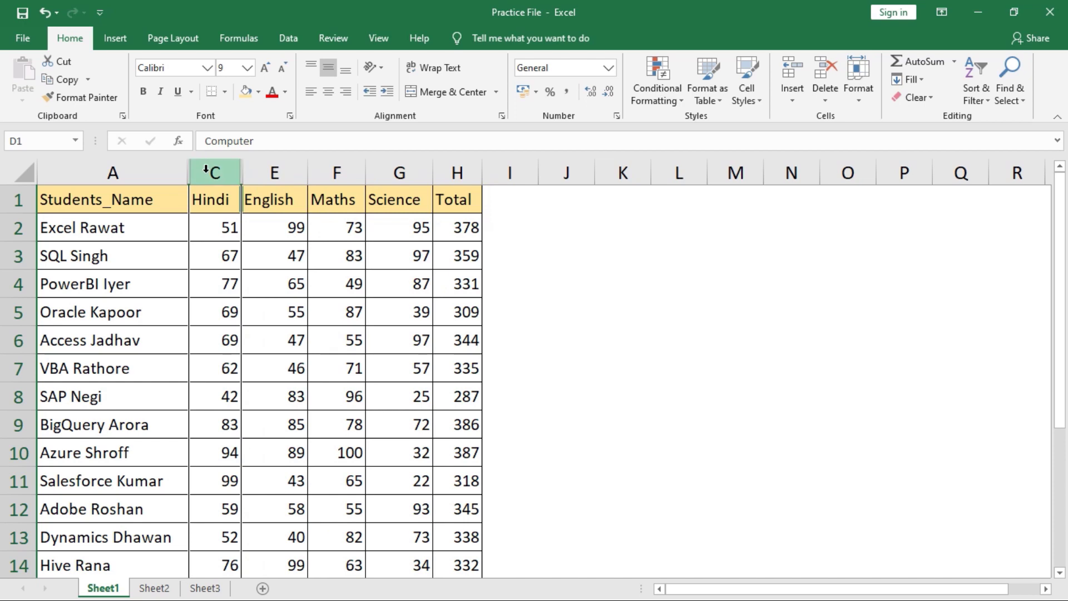
left_click(21, 174)
left_click(859, 92)
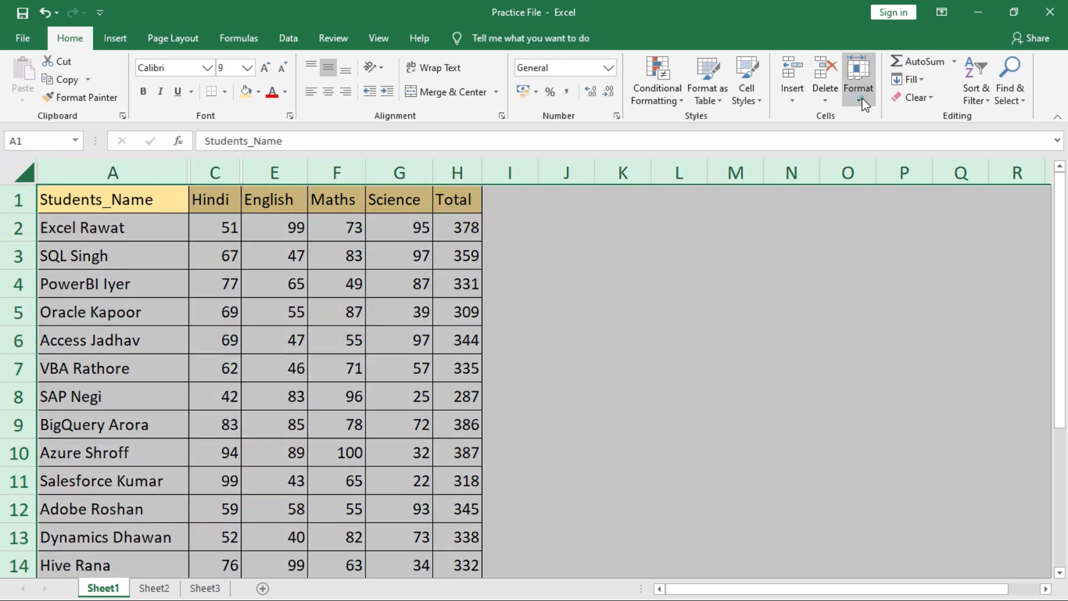
- Unhide the Exam_Date and Computer columns B and D
left_click(879, 250)
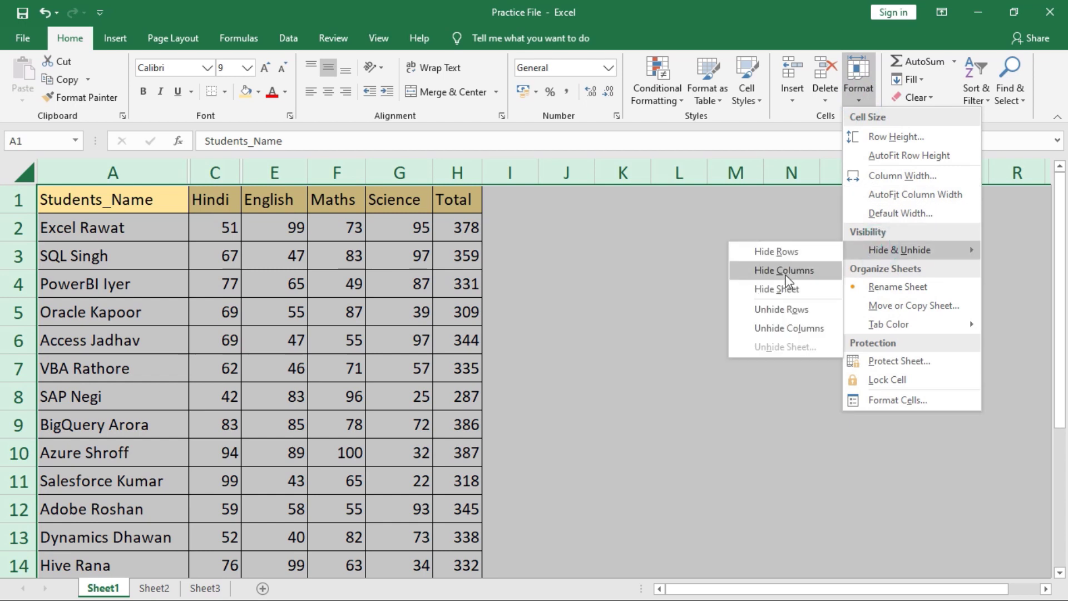
left_click(809, 331)
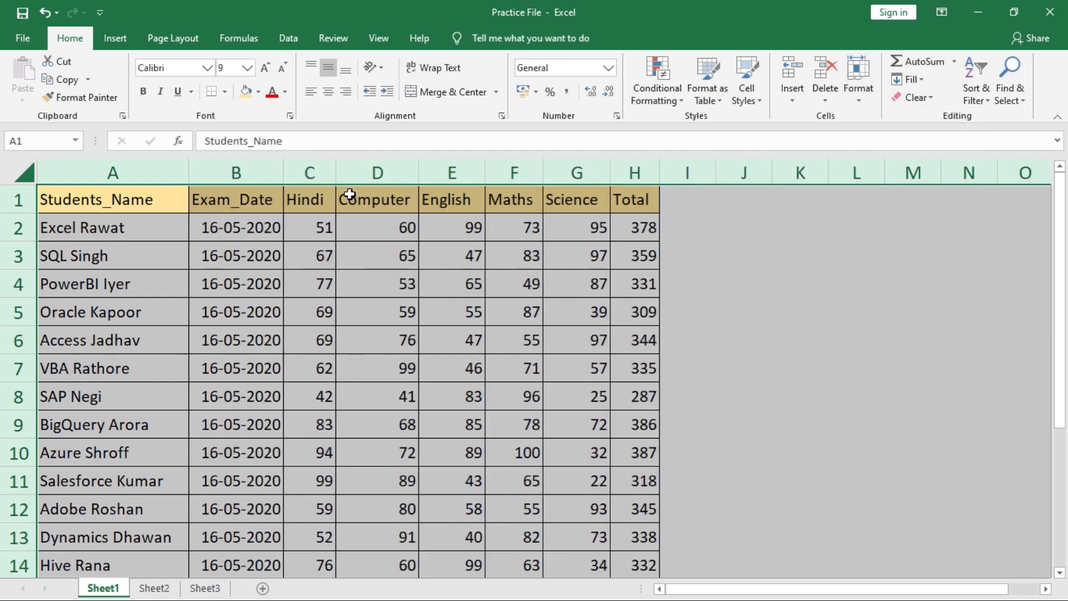
left_click(330, 208)
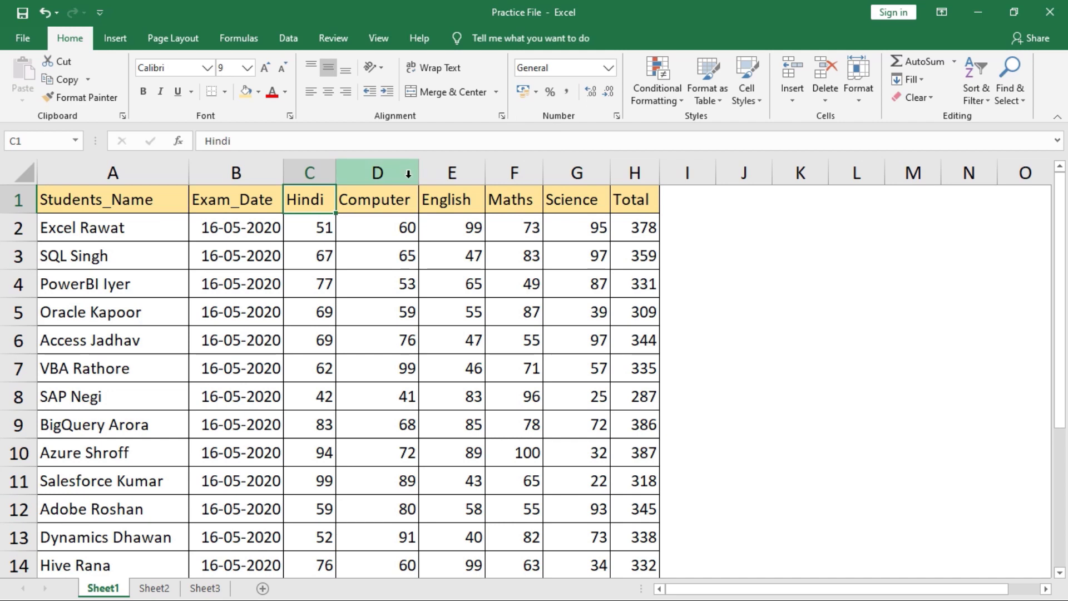
- Select the marks table A1:H16, leave the Format menu unchanged, and switch to Sheet2
key("ctrl+a")
scroll(408, 172, "down", 1)
left_click(858, 89)
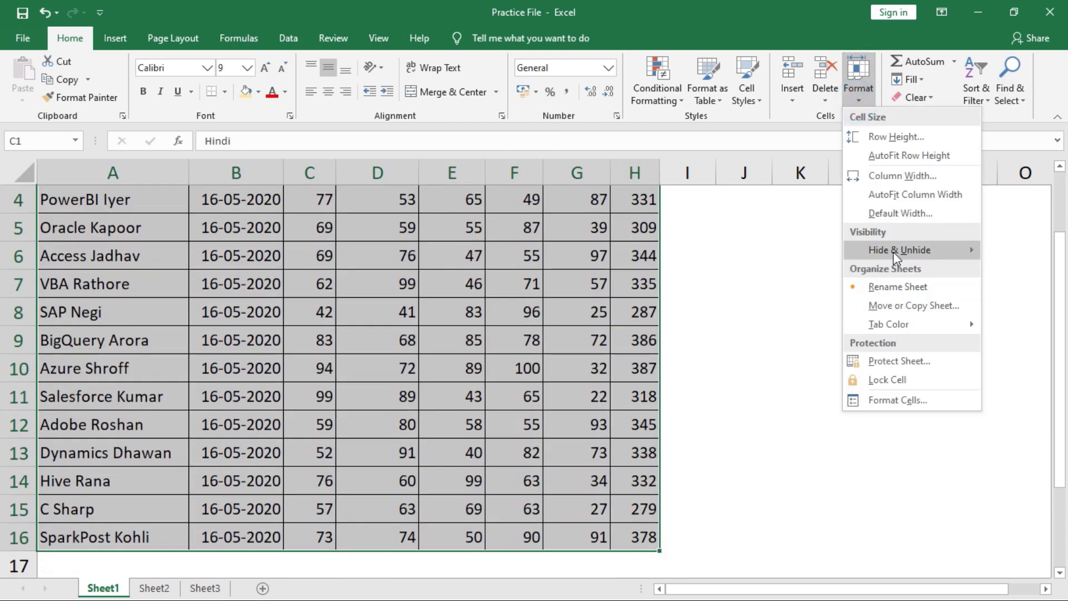
mouse_move(890, 250)
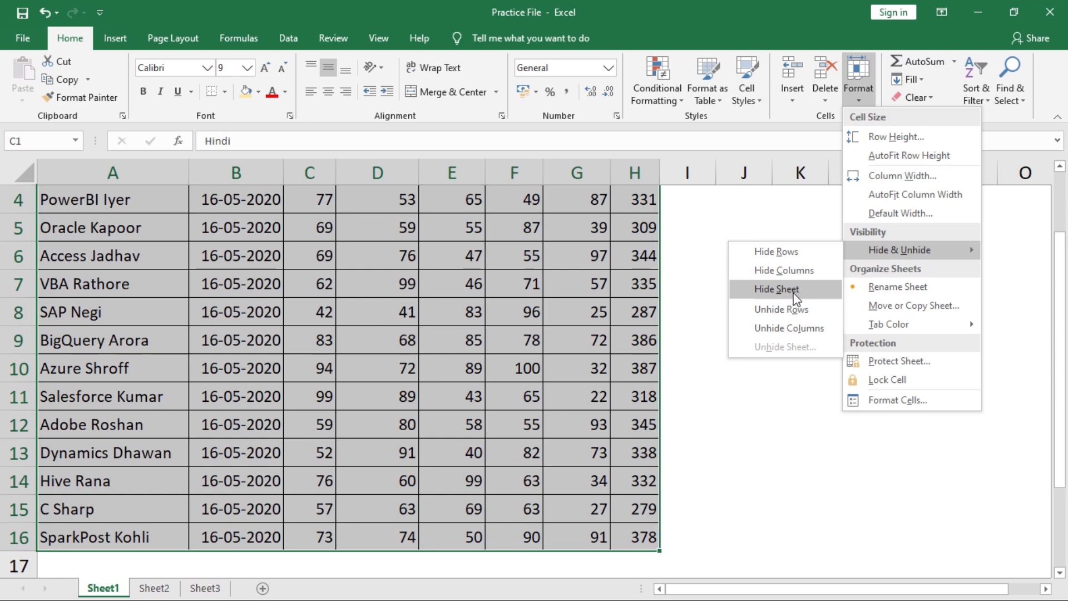
left_click(281, 379)
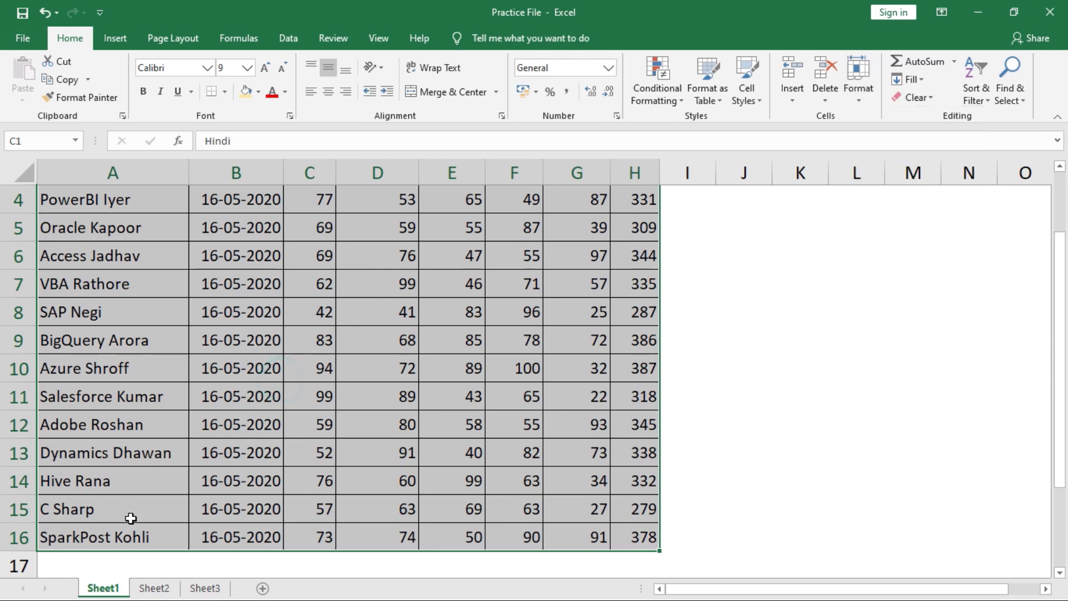
left_click(157, 588)
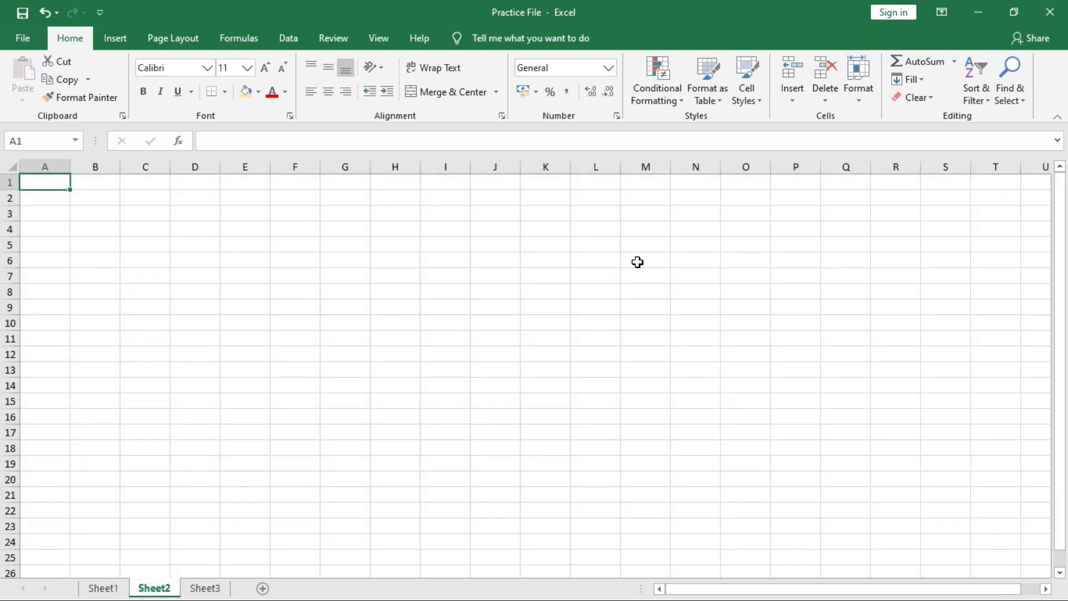
- Hide Sheet2 so only the Sheet1 and Sheet3 tabs remain
left_click(858, 88)
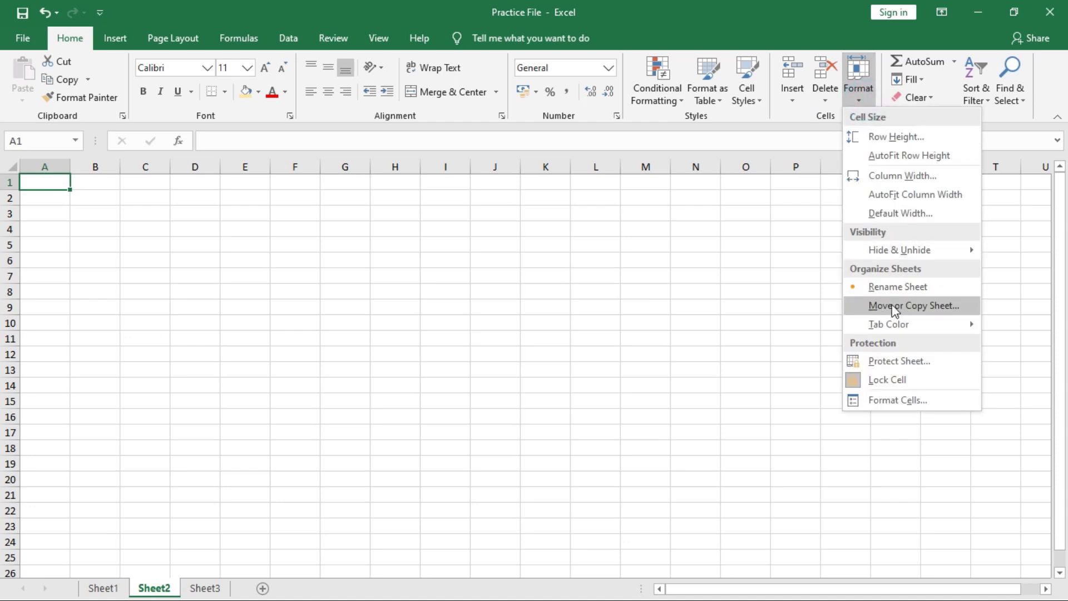
mouse_move(902, 251)
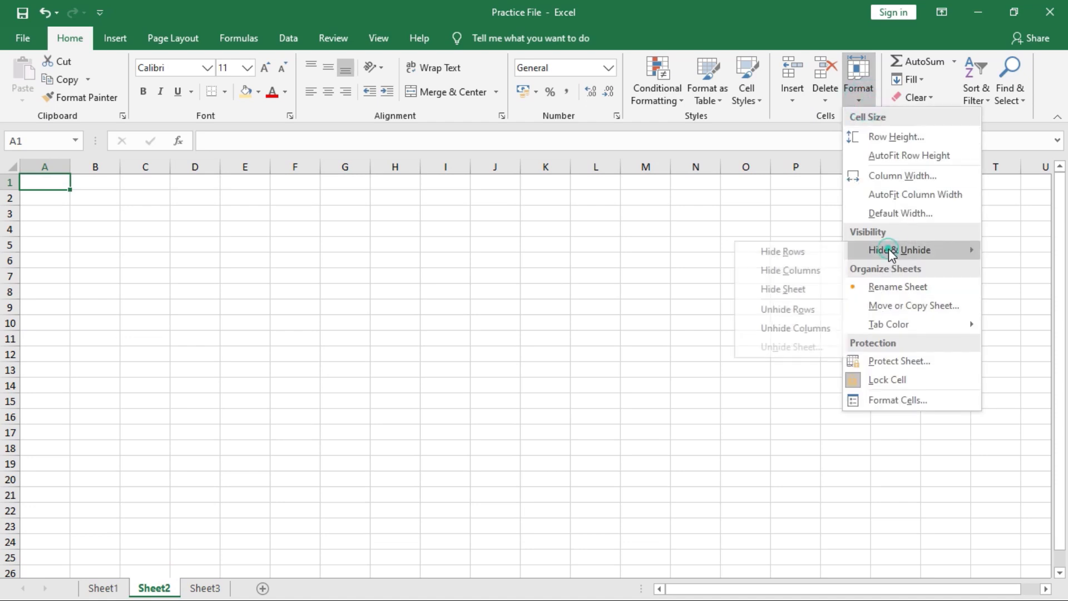
left_click(799, 291)
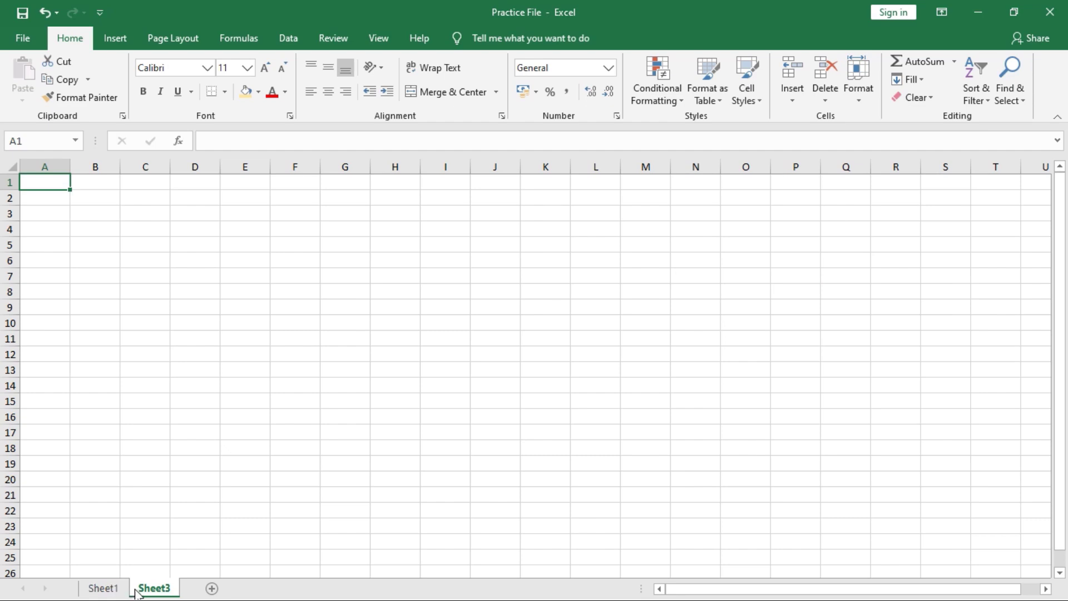
left_click(858, 100)
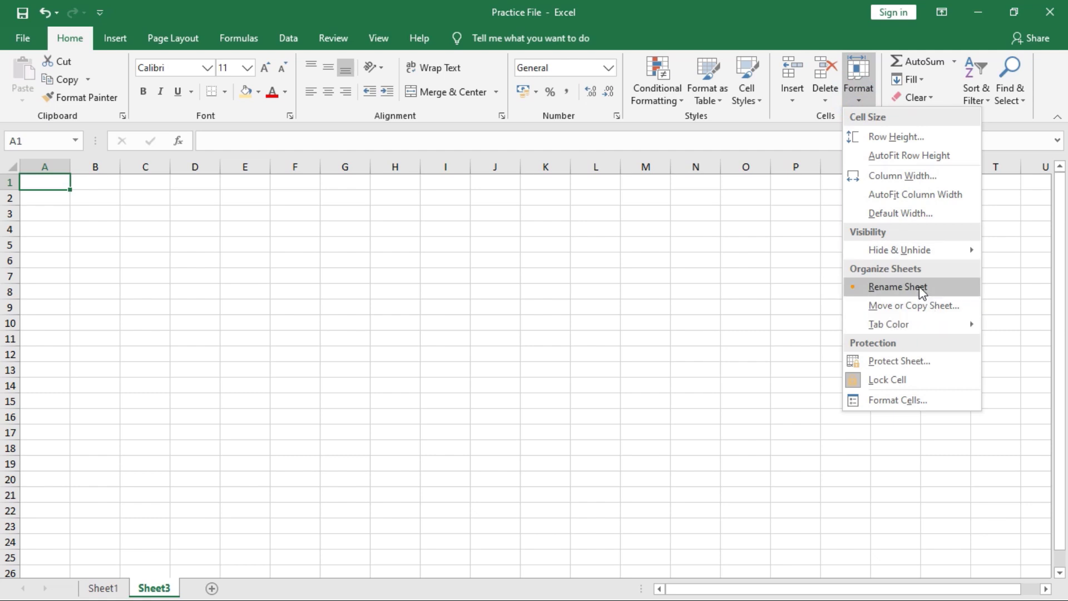
- Unhide Sheet2 through Unhide Sheet, then return to Sheet1's marks table
mouse_move(857, 249)
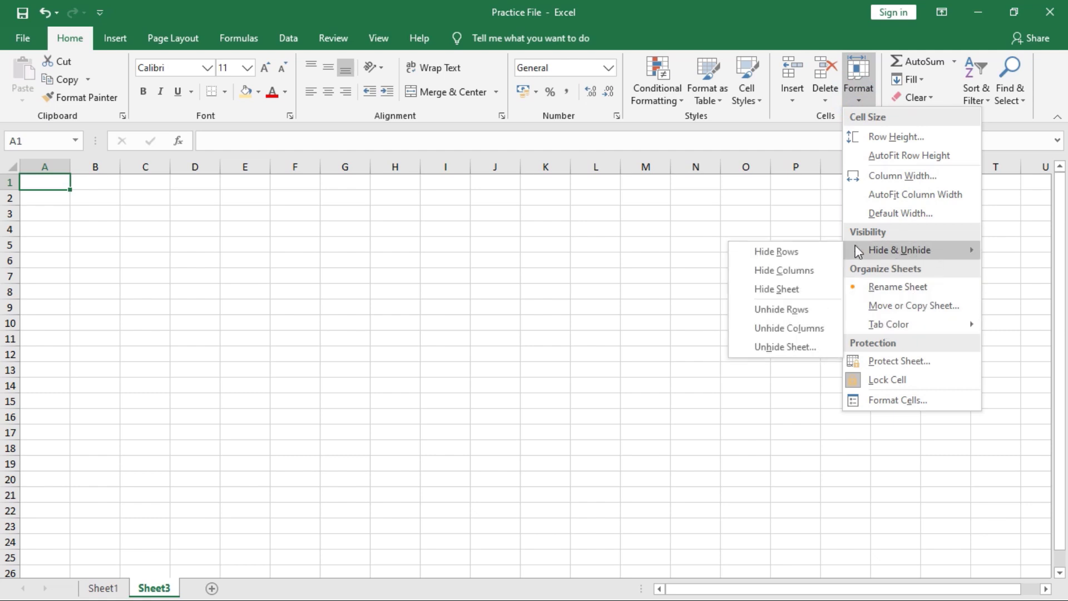
left_click(783, 346)
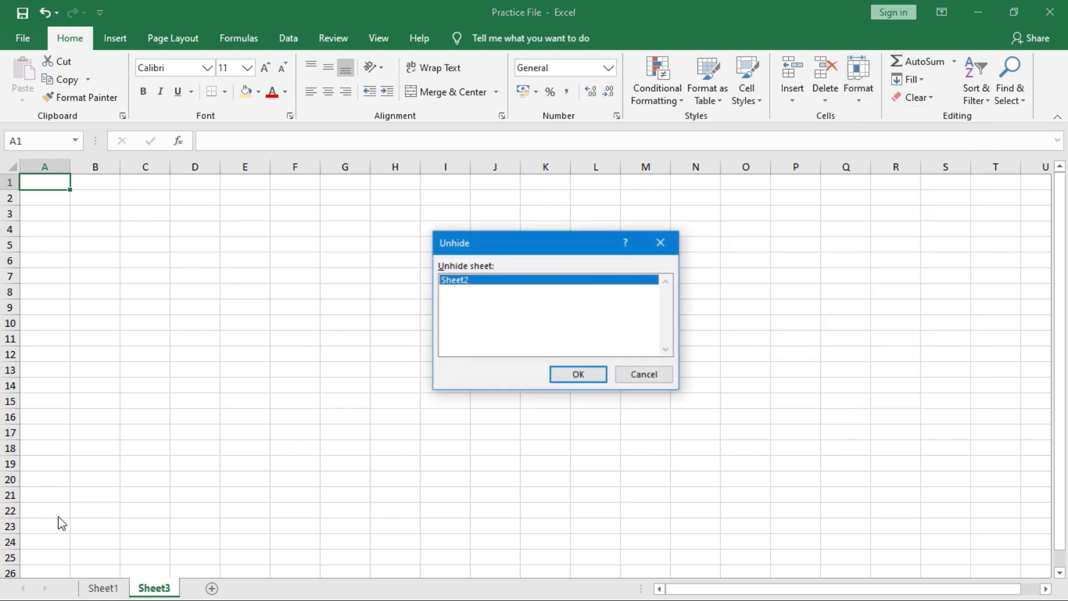
left_click(579, 375)
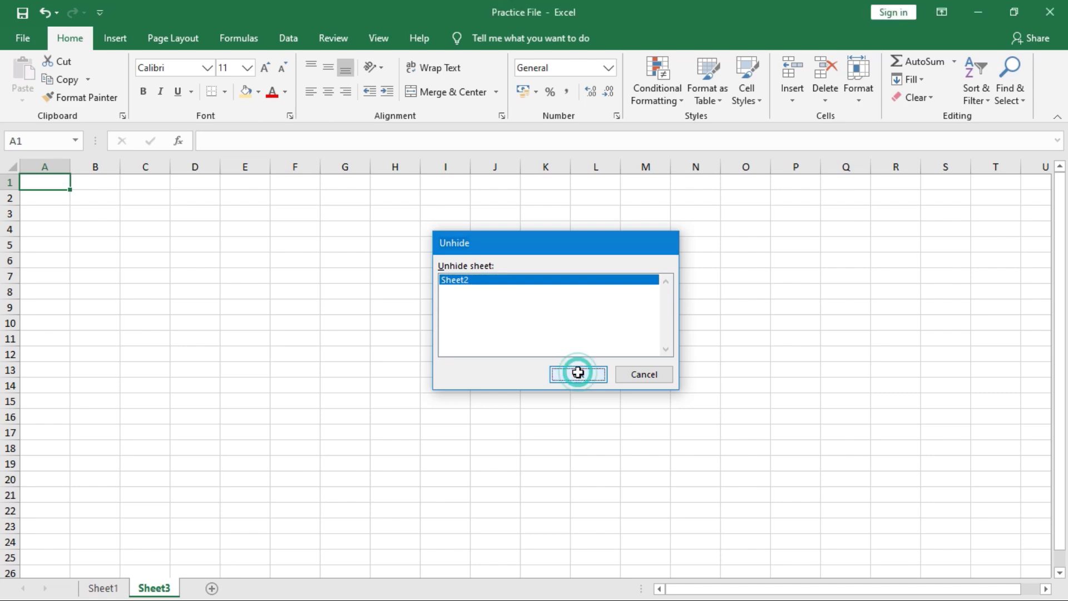
left_click(102, 589)
left_click(857, 96)
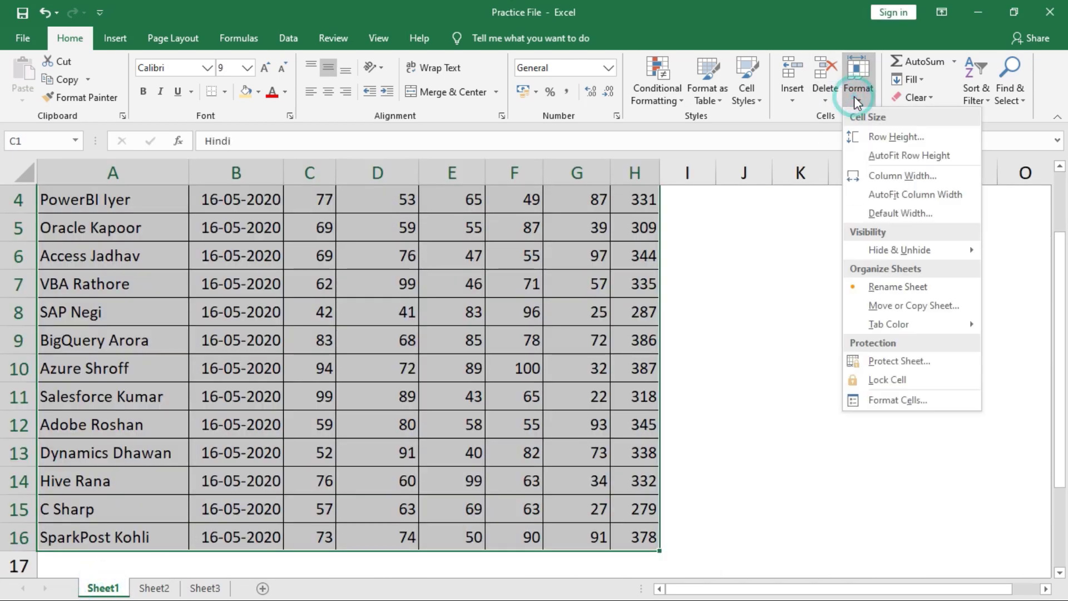
- Rename Sheet1 to 'Students_data'
left_click(903, 289)
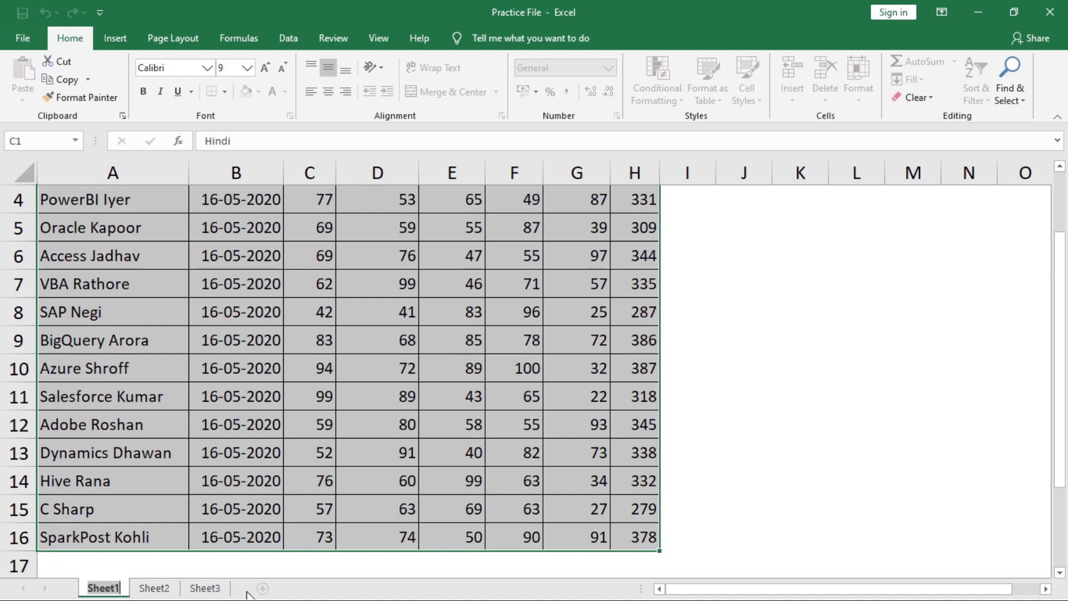
type("Students_data")
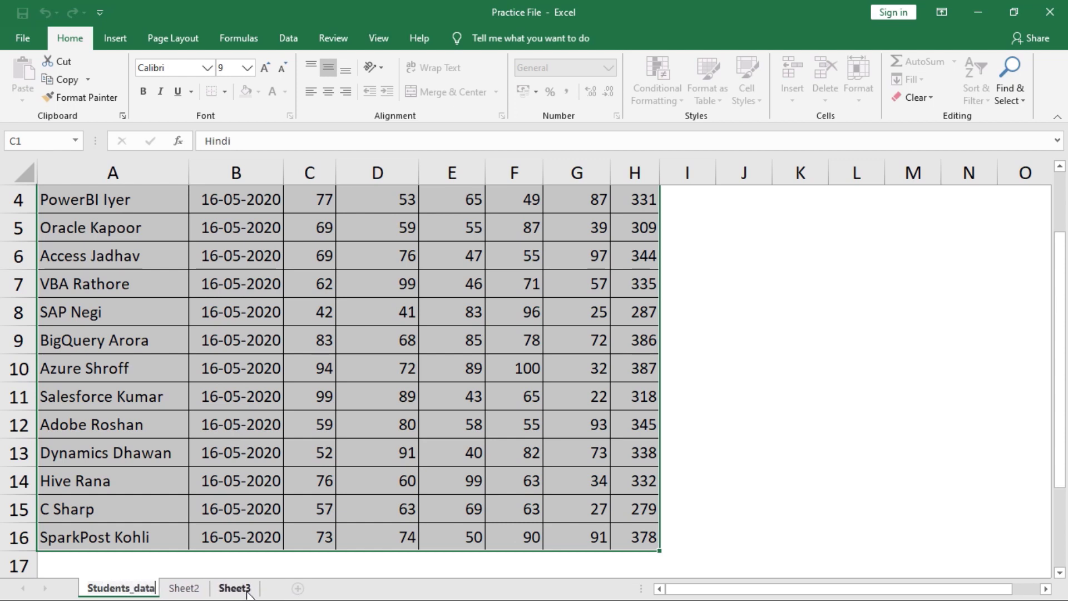
left_click(223, 528)
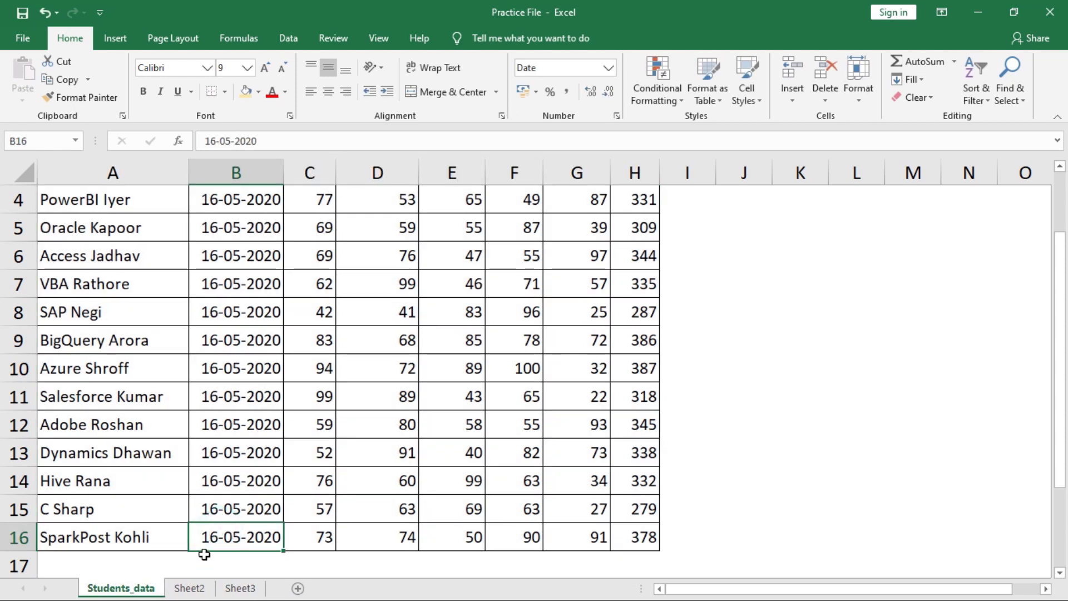
- Rename Sheet2 to '2nd Sheet' and go back to Students_data
left_click(189, 589)
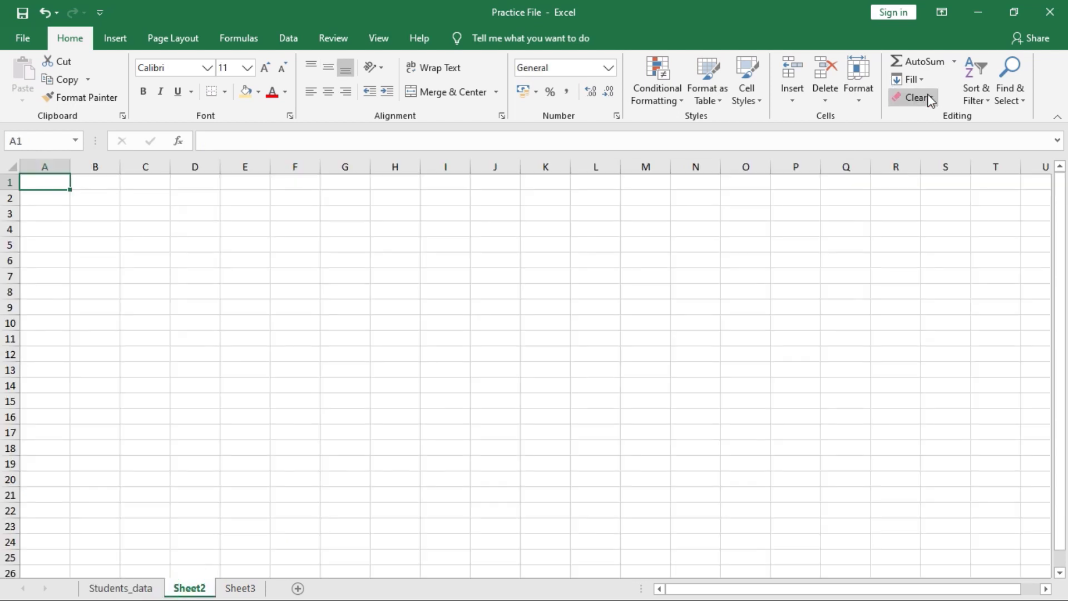
left_click(864, 96)
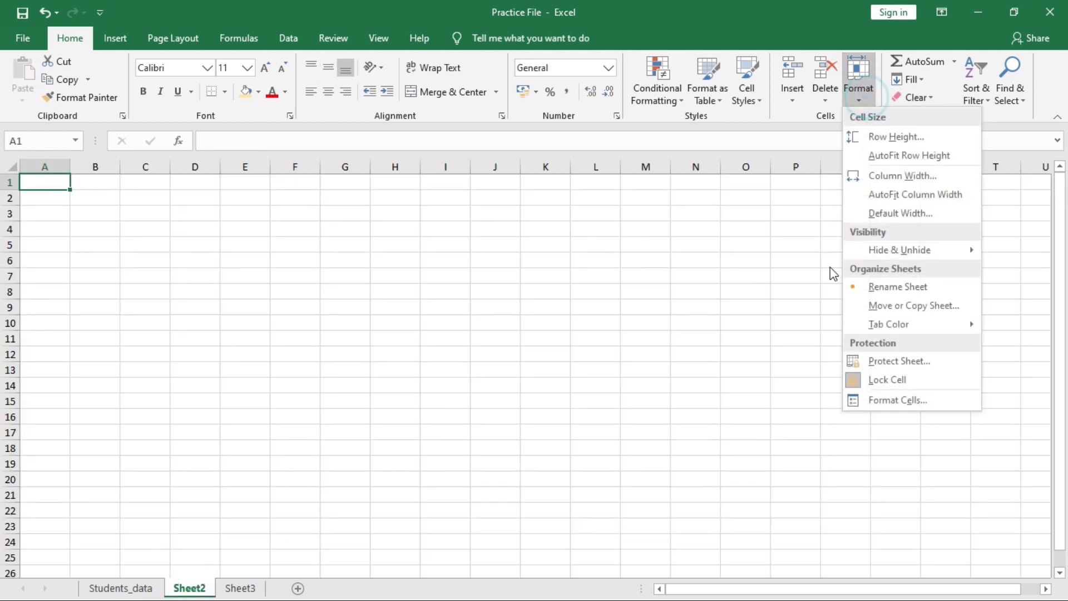
left_click(883, 288)
type("2nd Sheet")
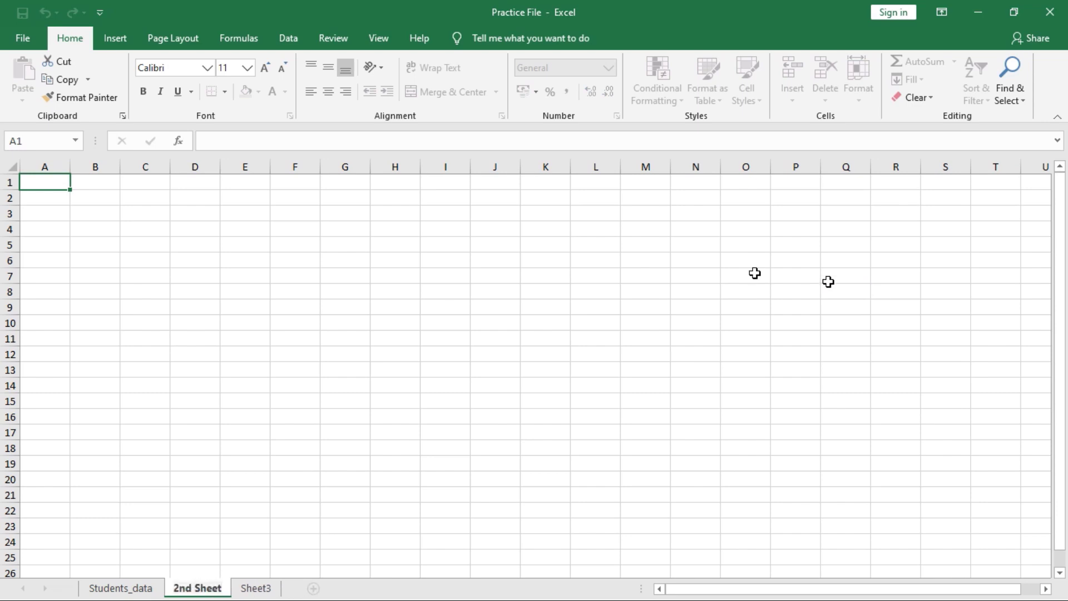
left_click(310, 386)
left_click(135, 584)
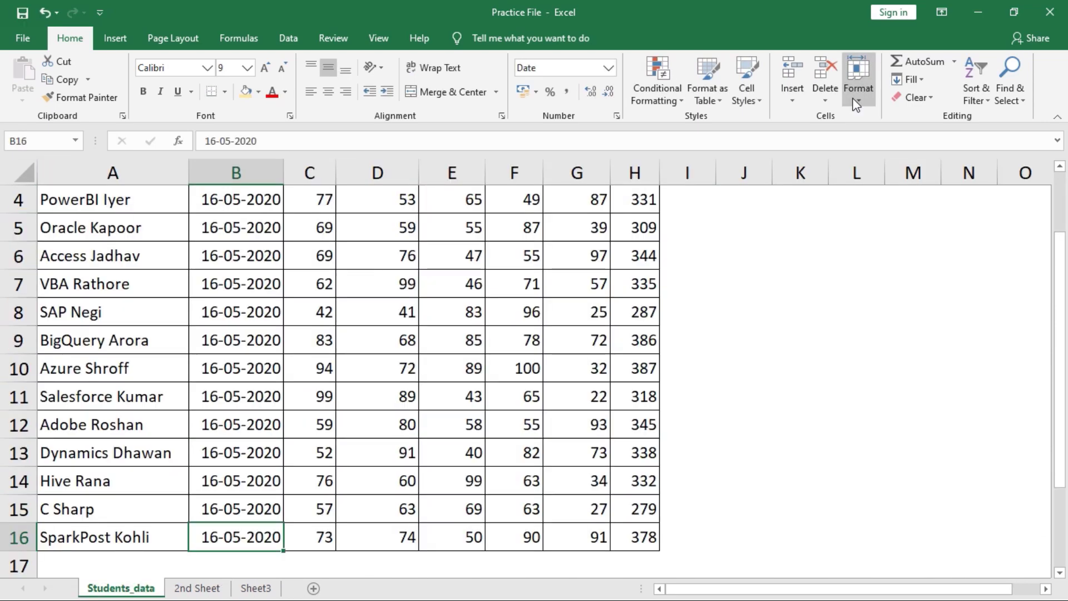
left_click(857, 105)
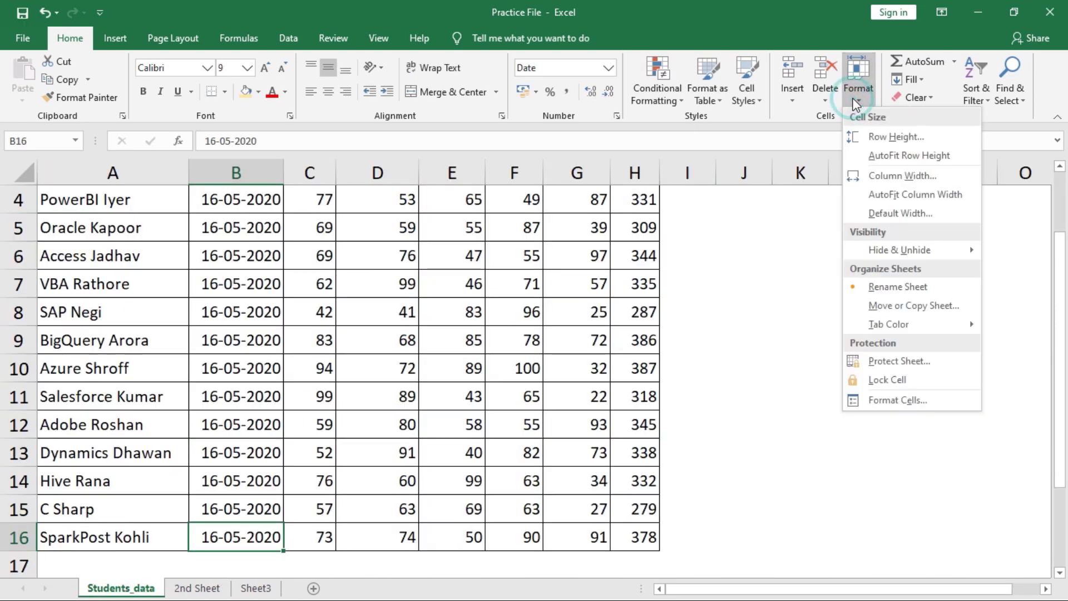
left_click(885, 307)
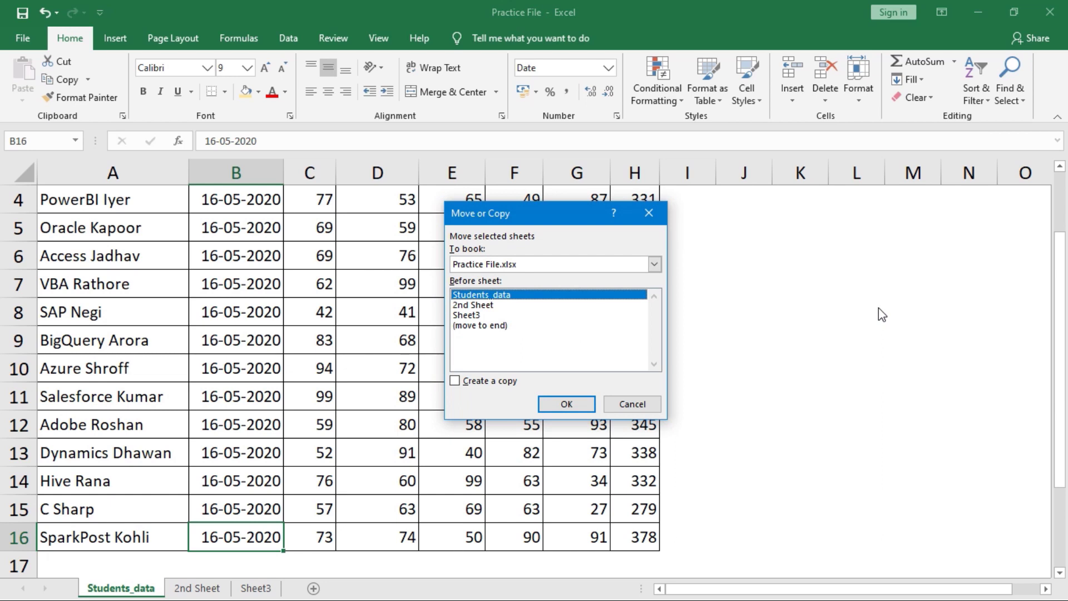
left_click(654, 263)
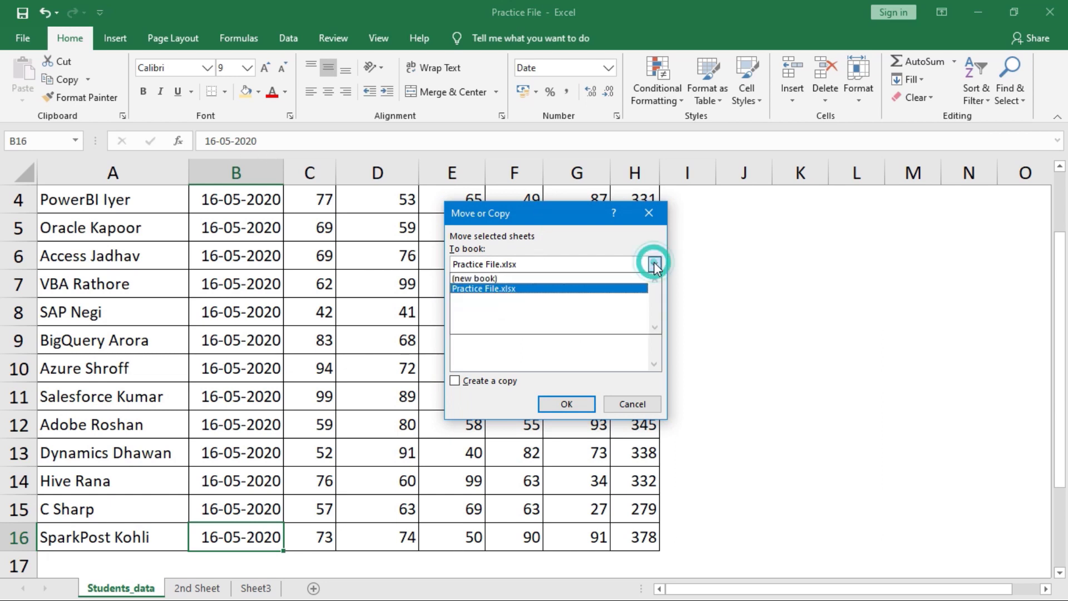
left_click(502, 289)
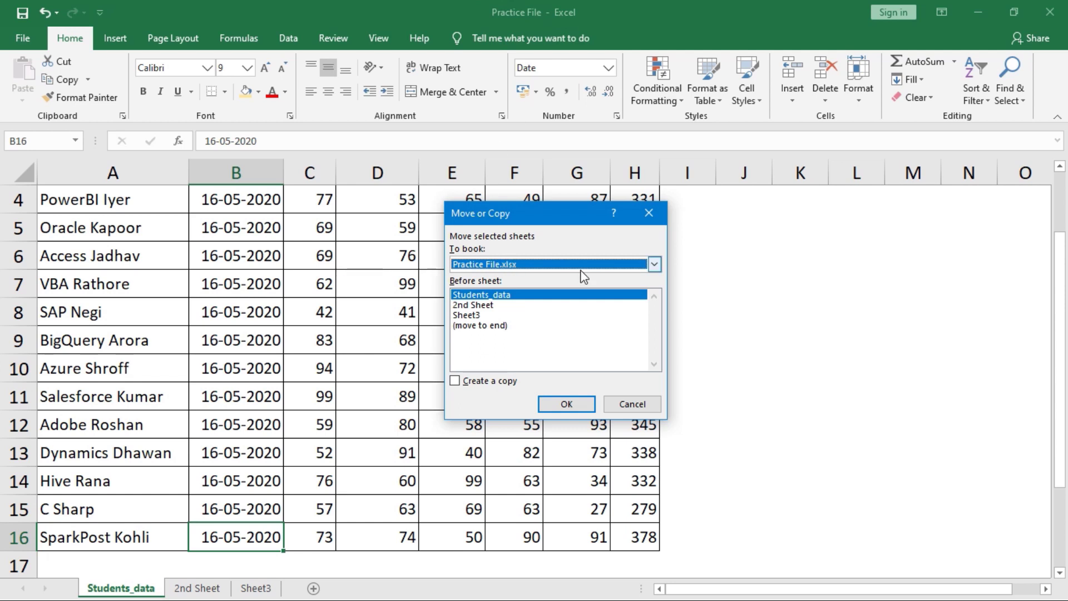
left_click(479, 296)
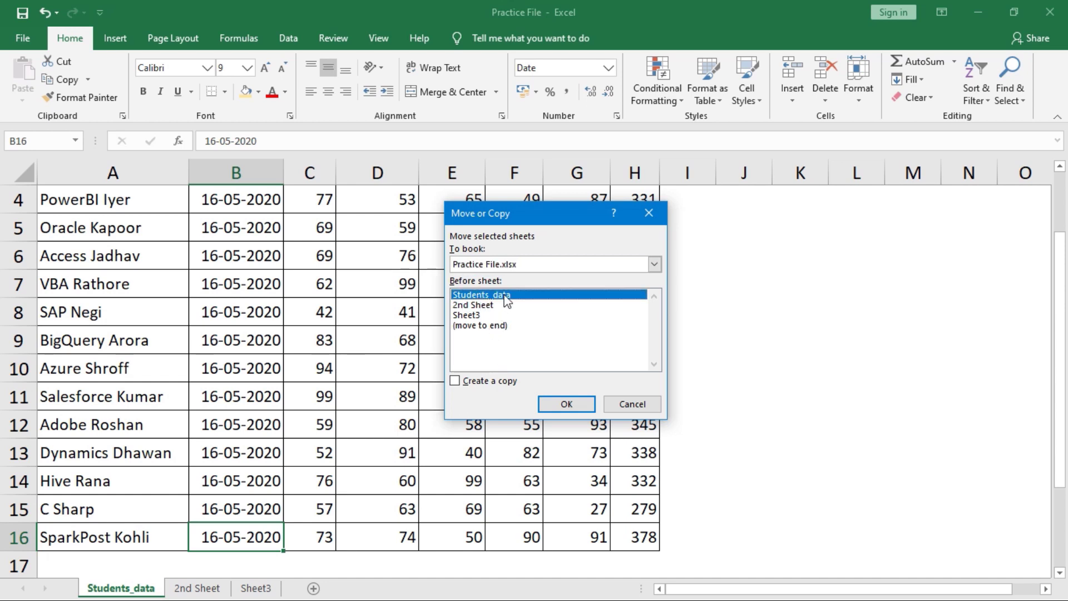
left_click(485, 326)
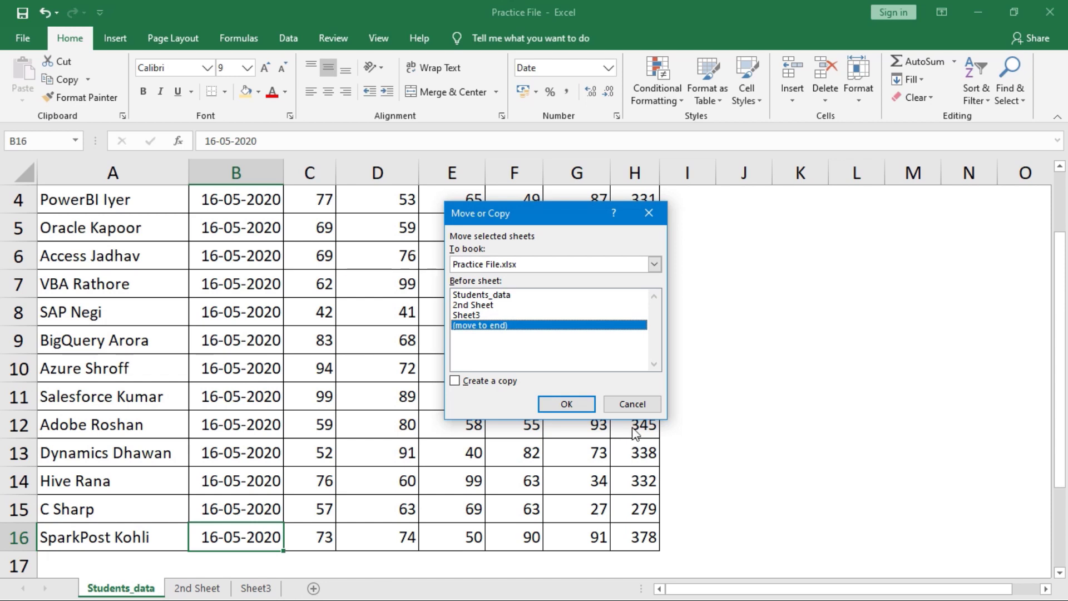
left_click(573, 406)
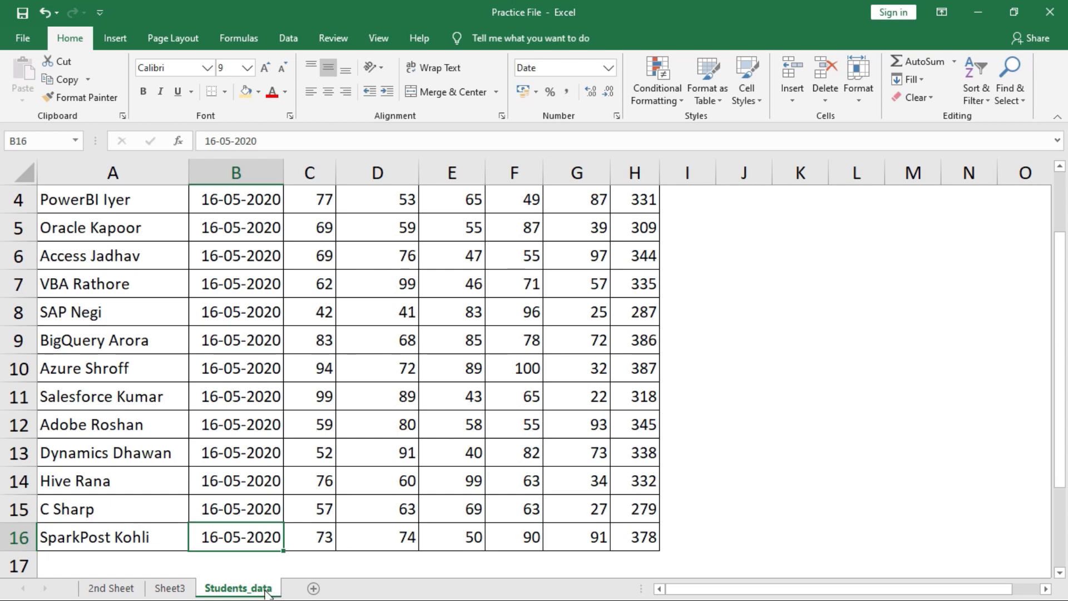
left_click(859, 89)
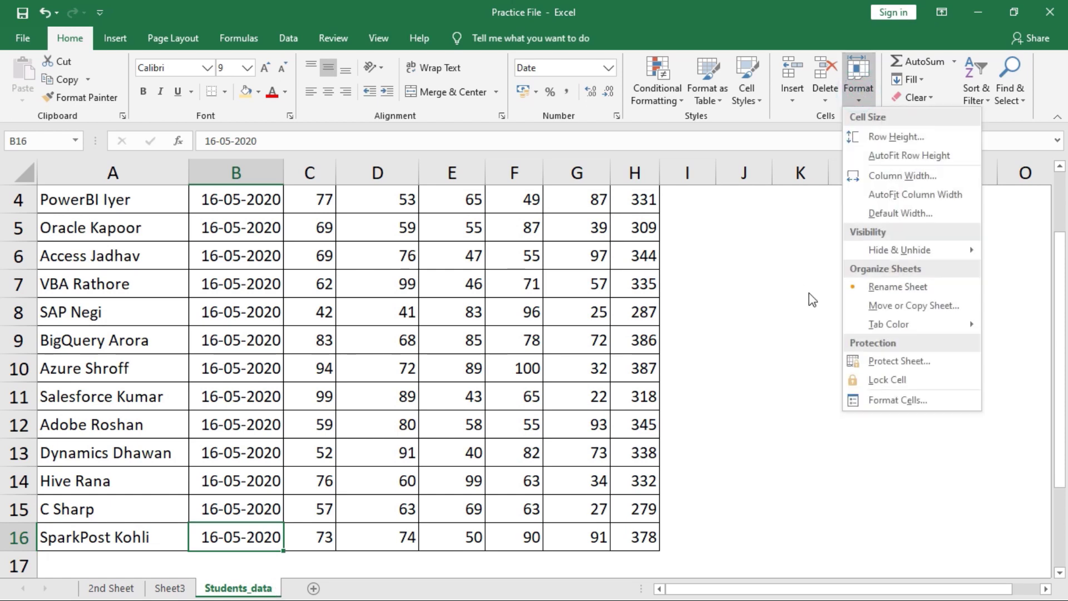
left_click(886, 306)
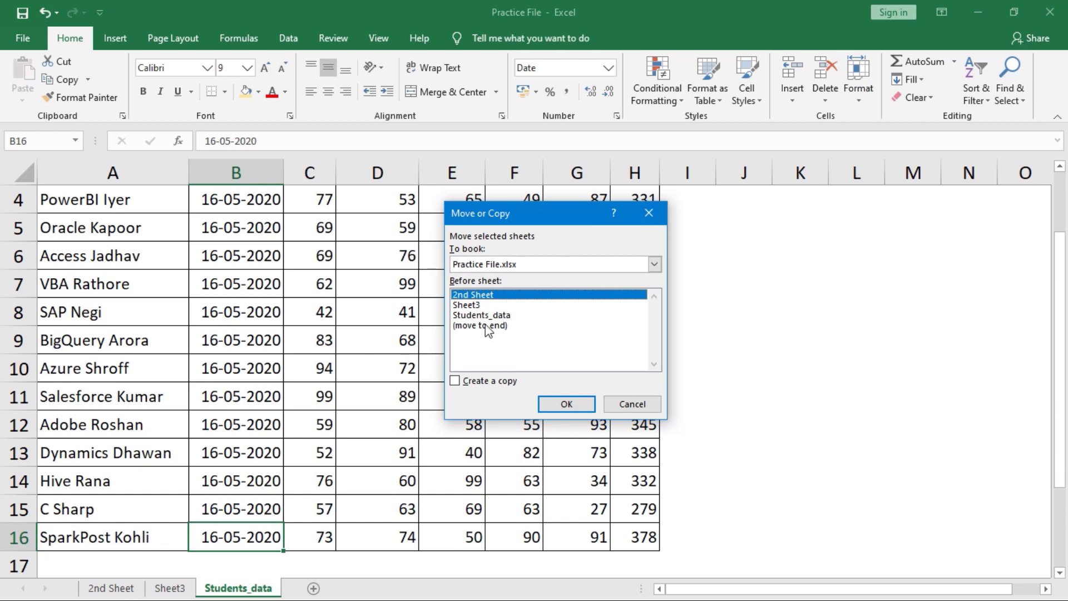
left_click(485, 315)
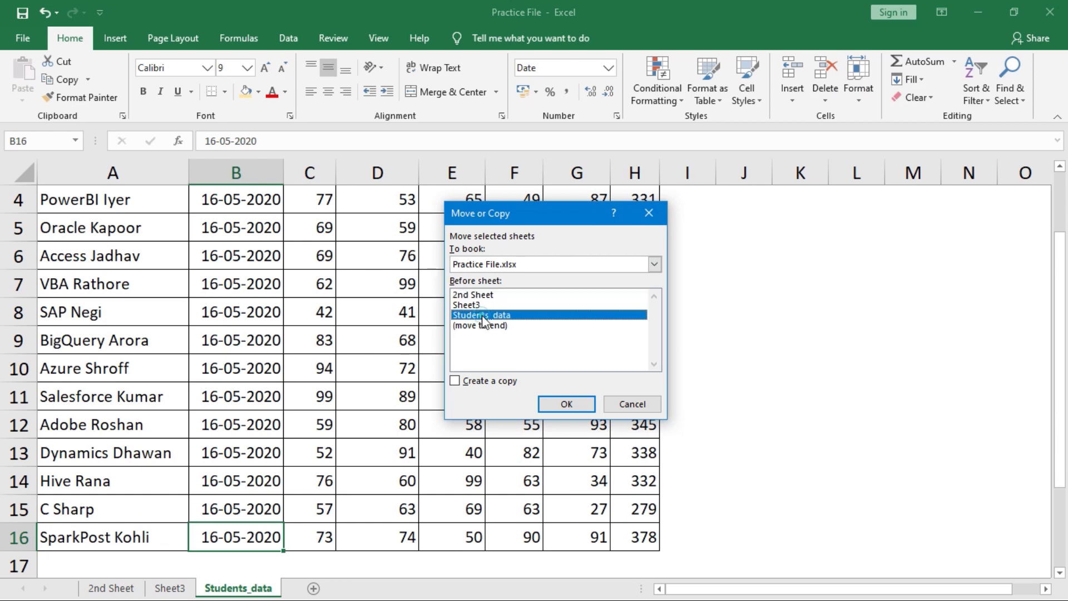
left_click(488, 294)
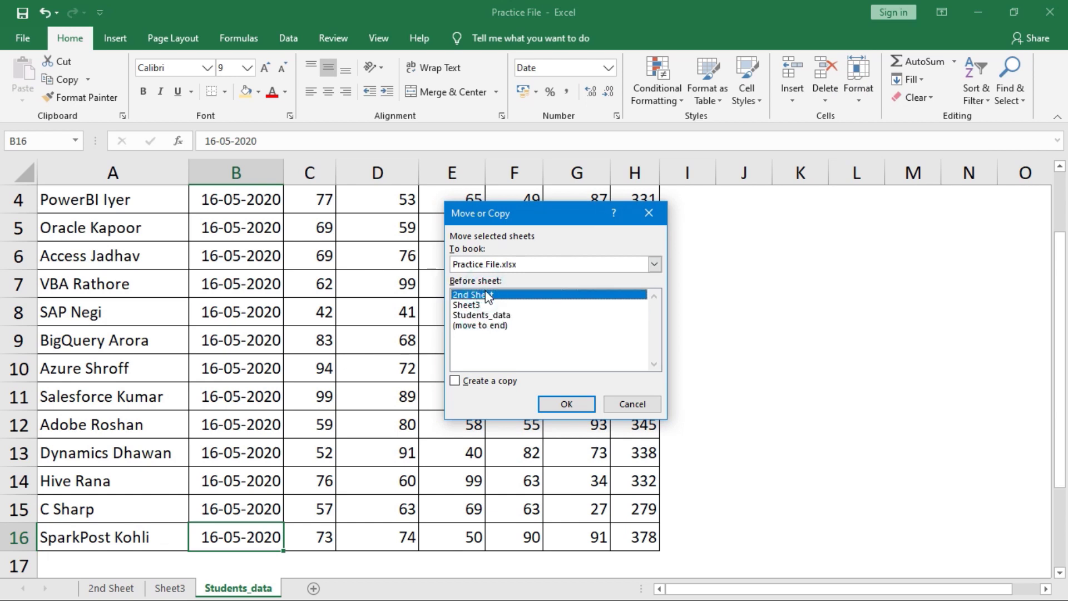
left_click(576, 406)
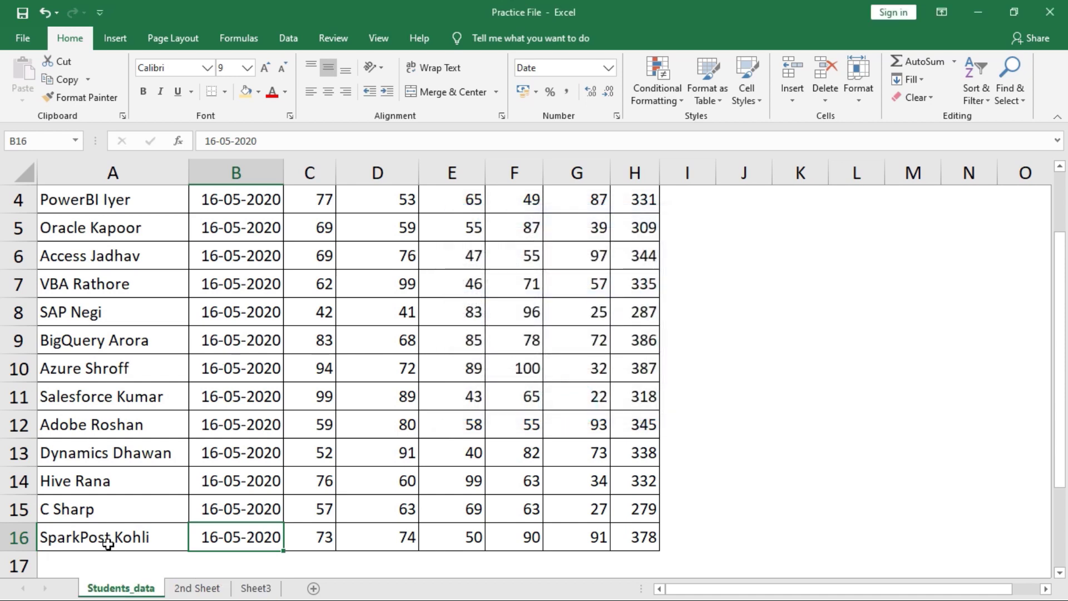
left_click(139, 480)
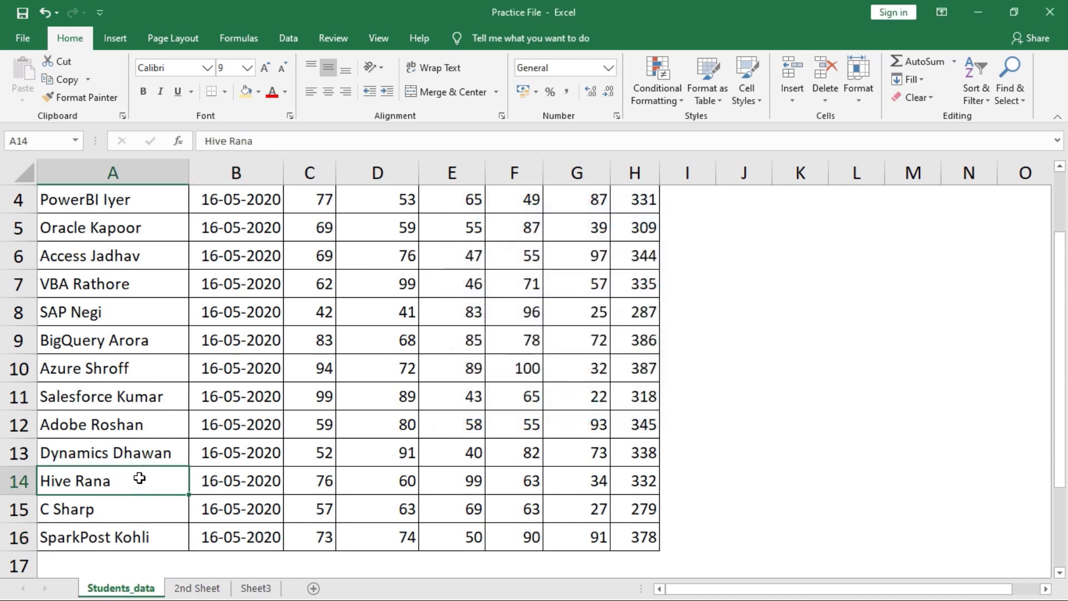
key("ctrl+n")
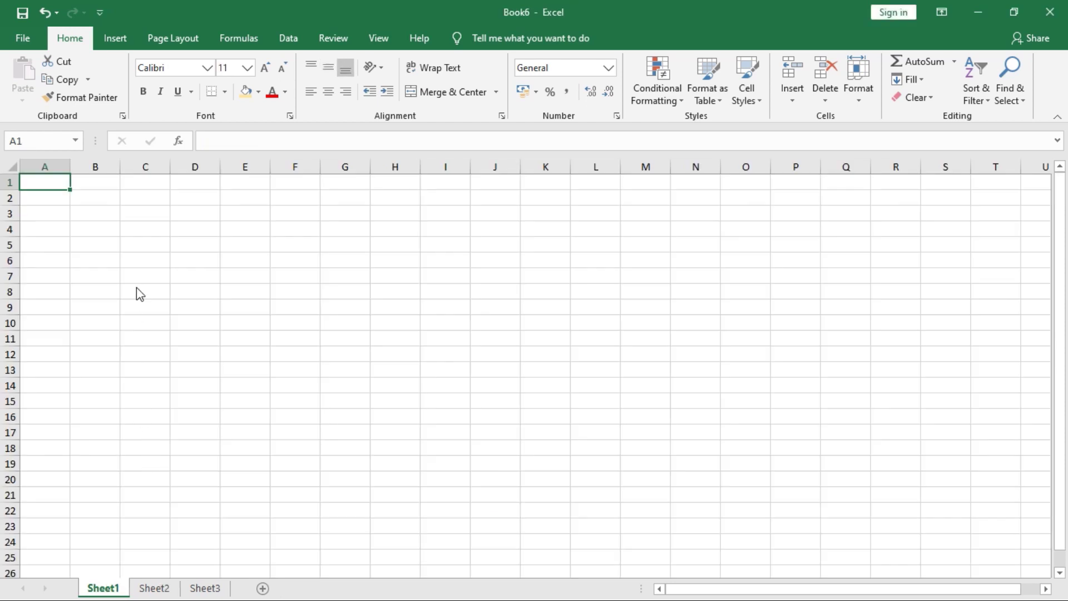
- Move 2nd Sheet from Practice File into the new workbook Book6, then return to Practice File
left_click(202, 587)
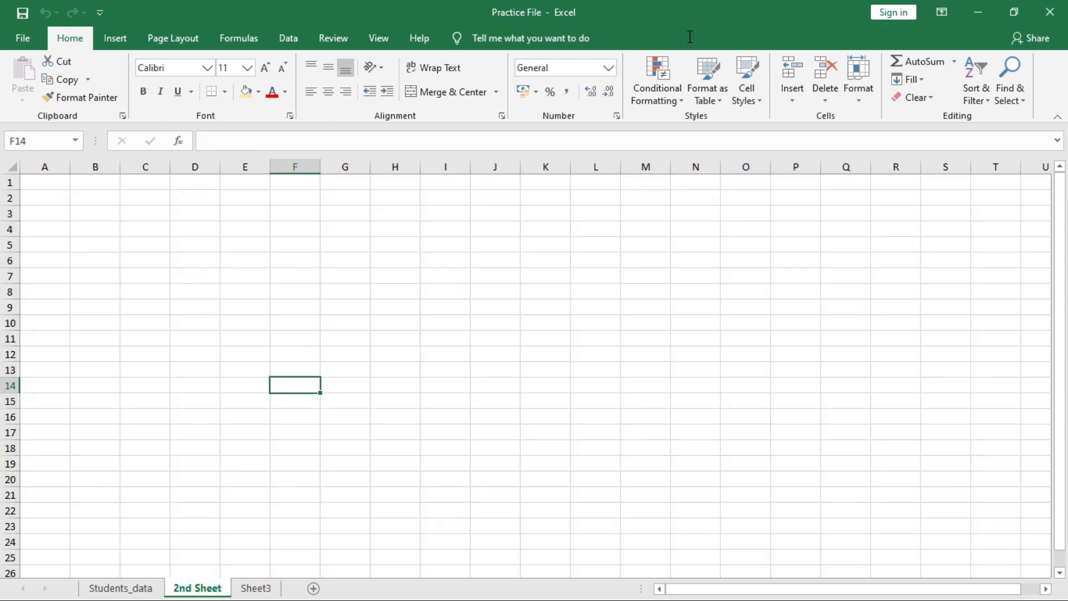
left_click(859, 83)
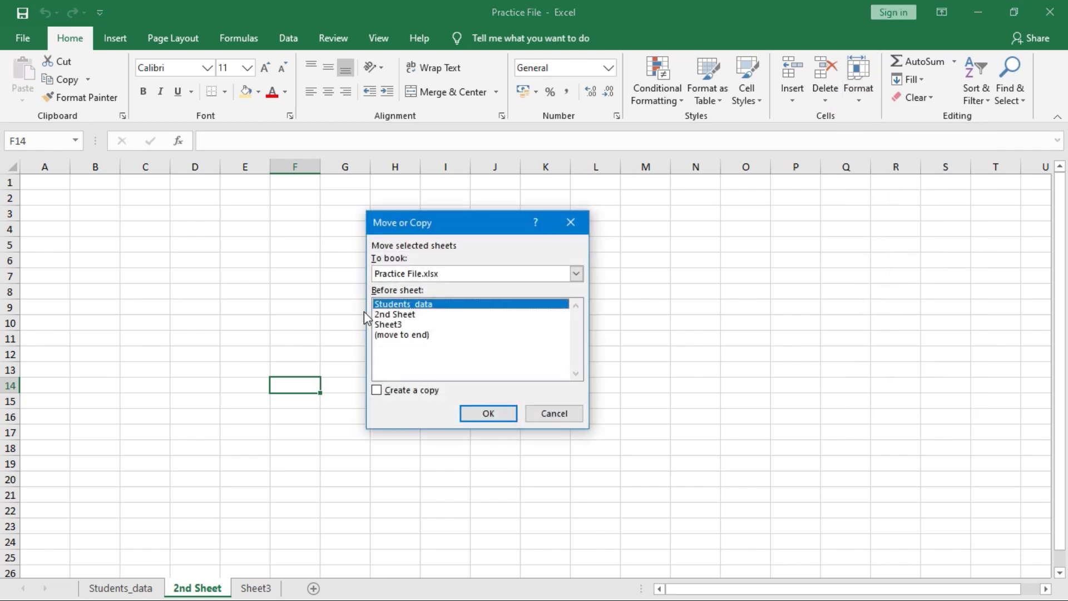
left_click(576, 274)
left_click(414, 309)
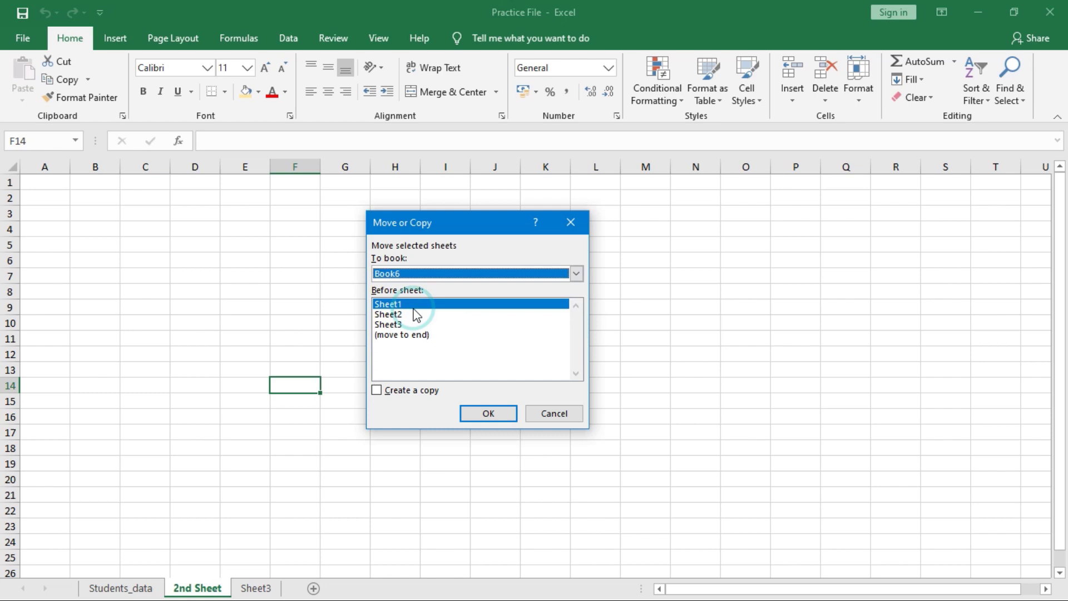
left_click(508, 416)
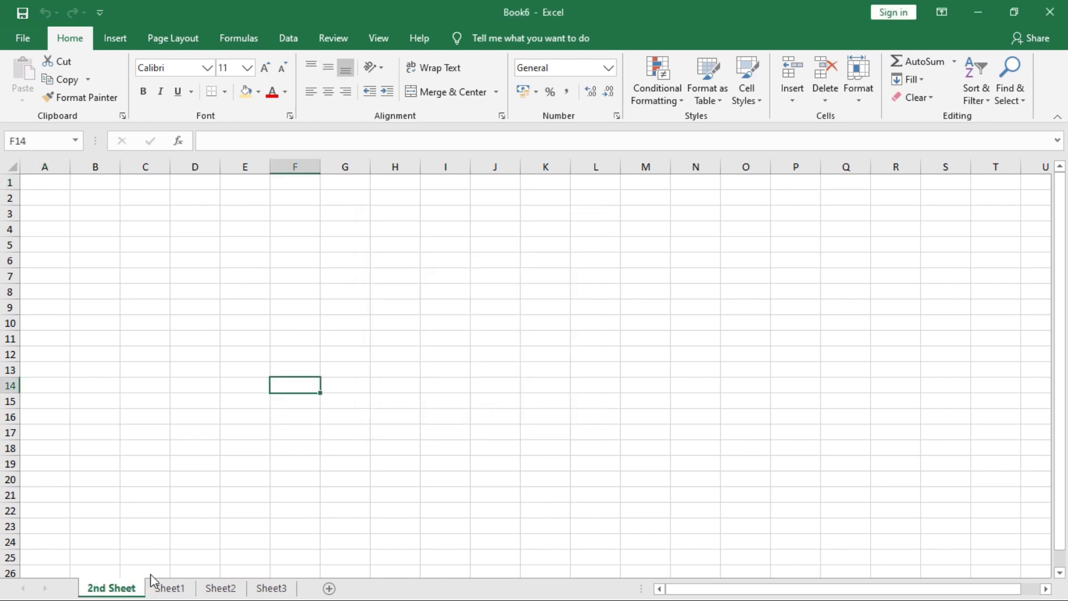
key("alt+Tab")
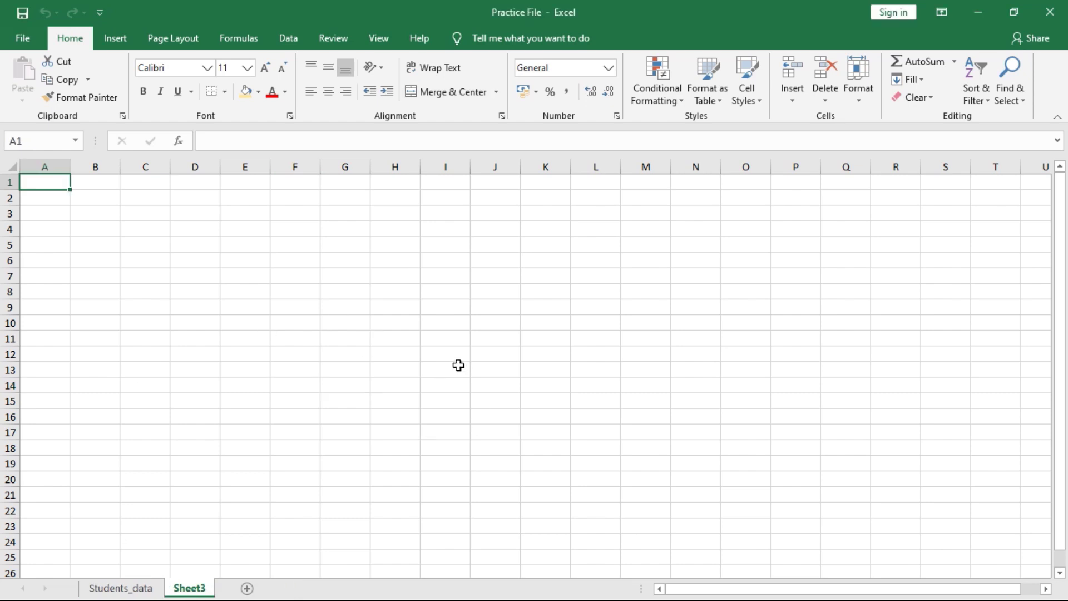
key("alt+Tab")
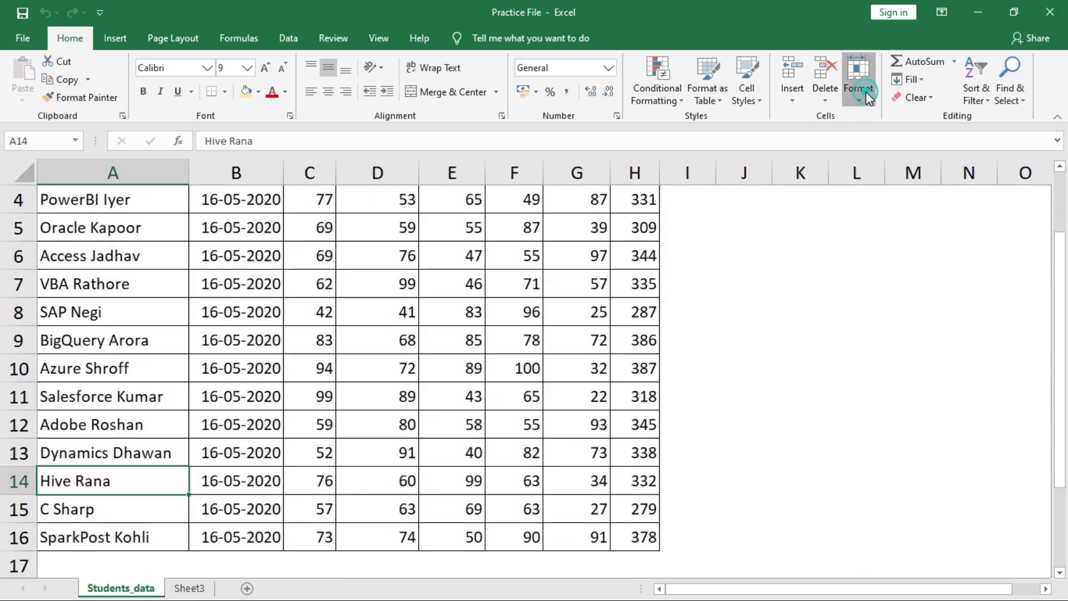
left_click(866, 91)
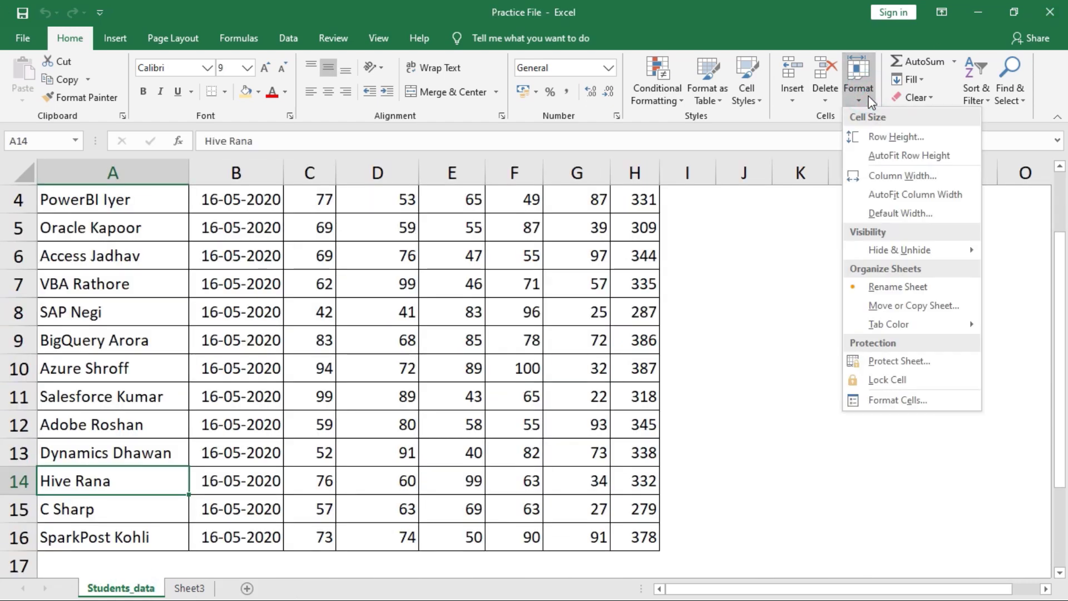
- Colour the Students_data sheet tab light green
mouse_move(920, 324)
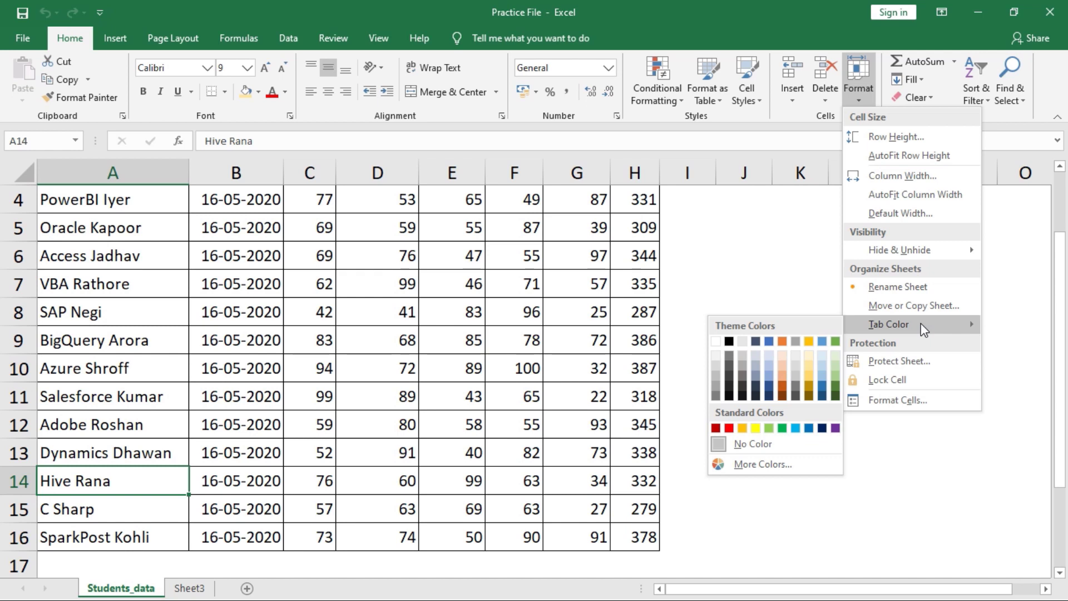
left_click(111, 584)
left_click(232, 560)
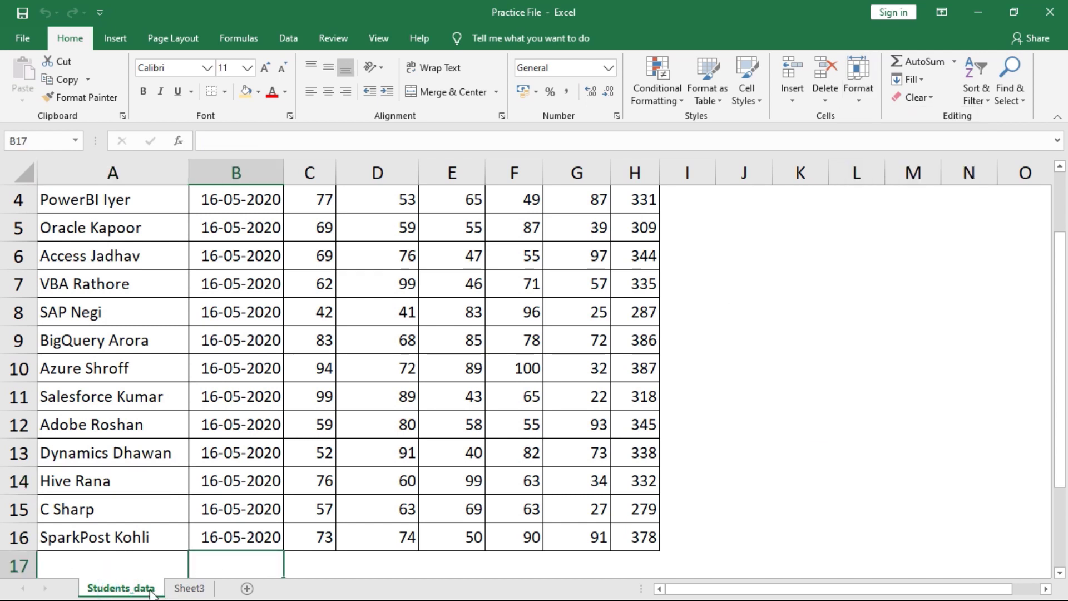
left_click(189, 590)
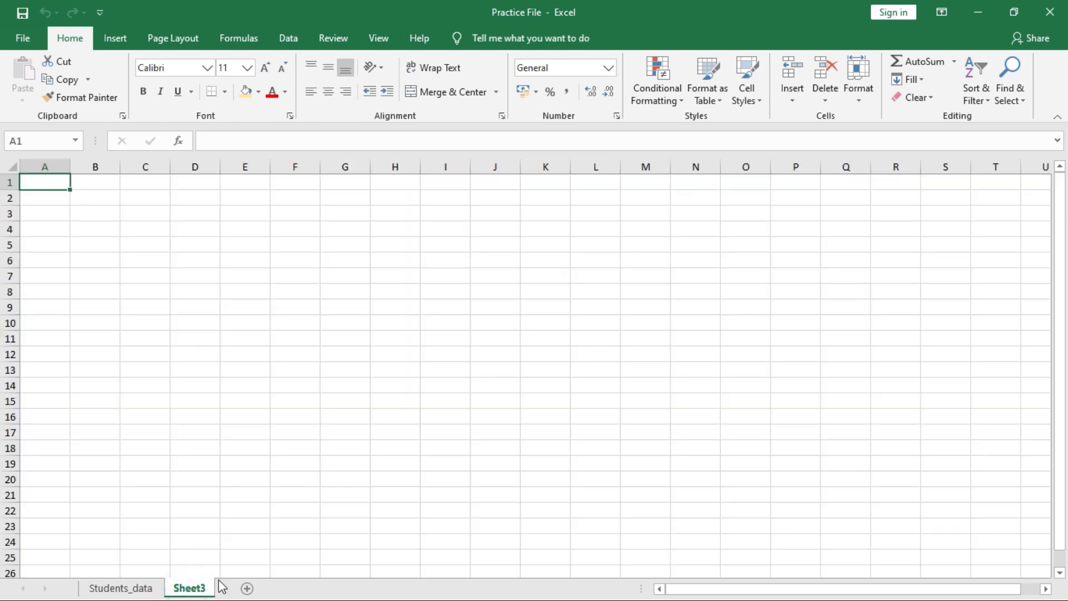
left_click(147, 589)
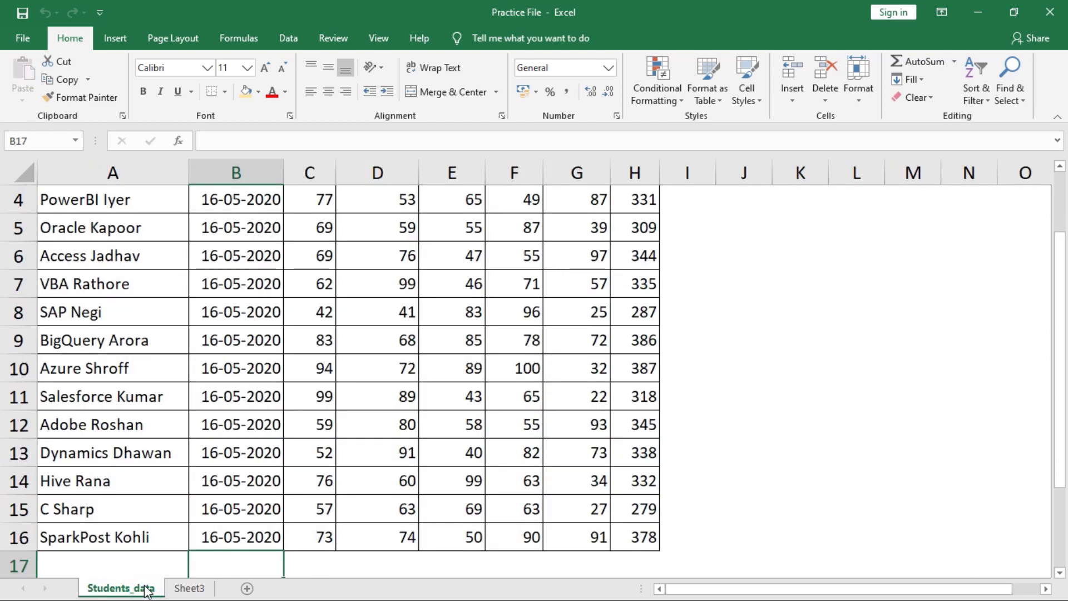
left_click(853, 87)
mouse_move(861, 328)
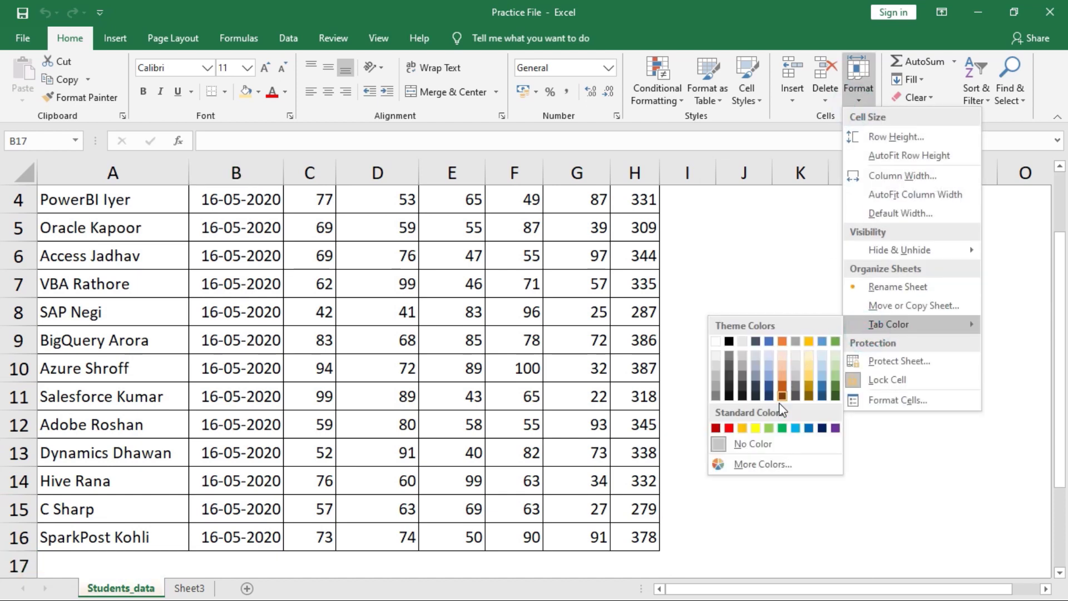
left_click(774, 432)
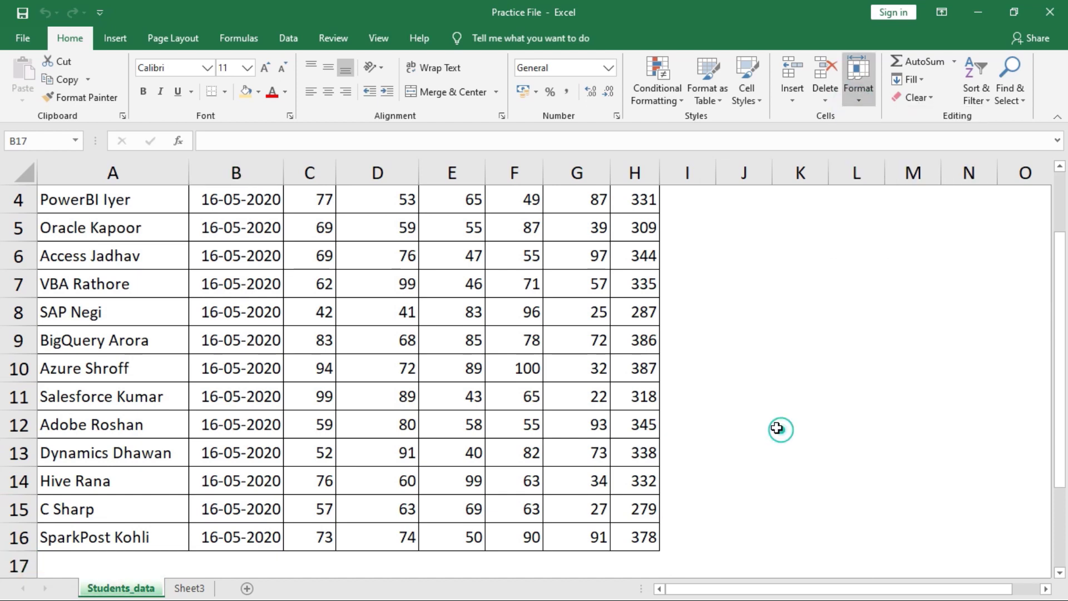
- Colour the Sheet3 tab gold and return to the top of Students_data
left_click(310, 536)
left_click(196, 587)
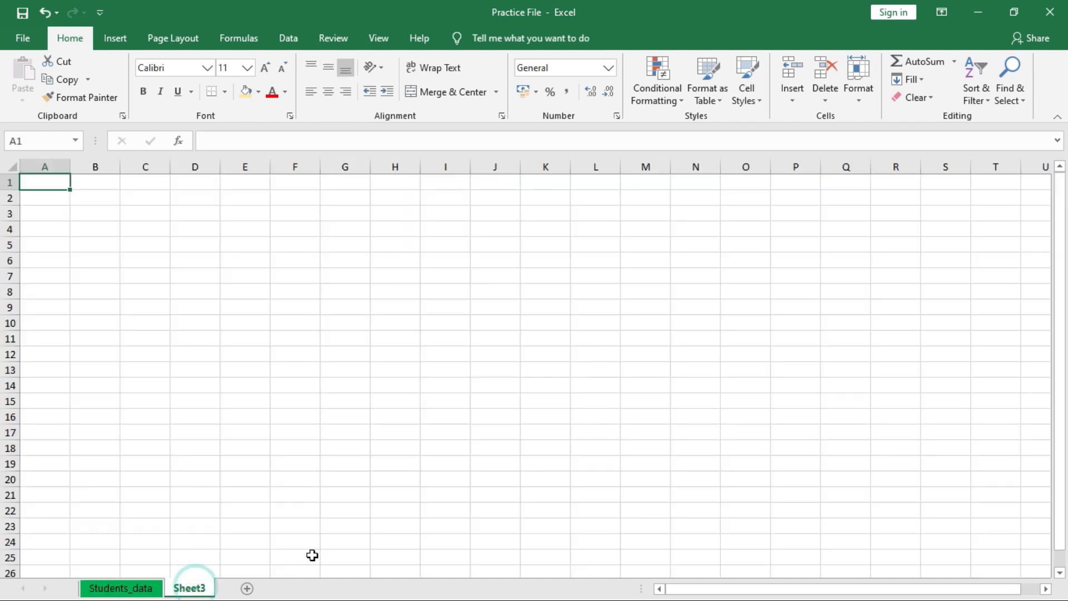
left_click(867, 103)
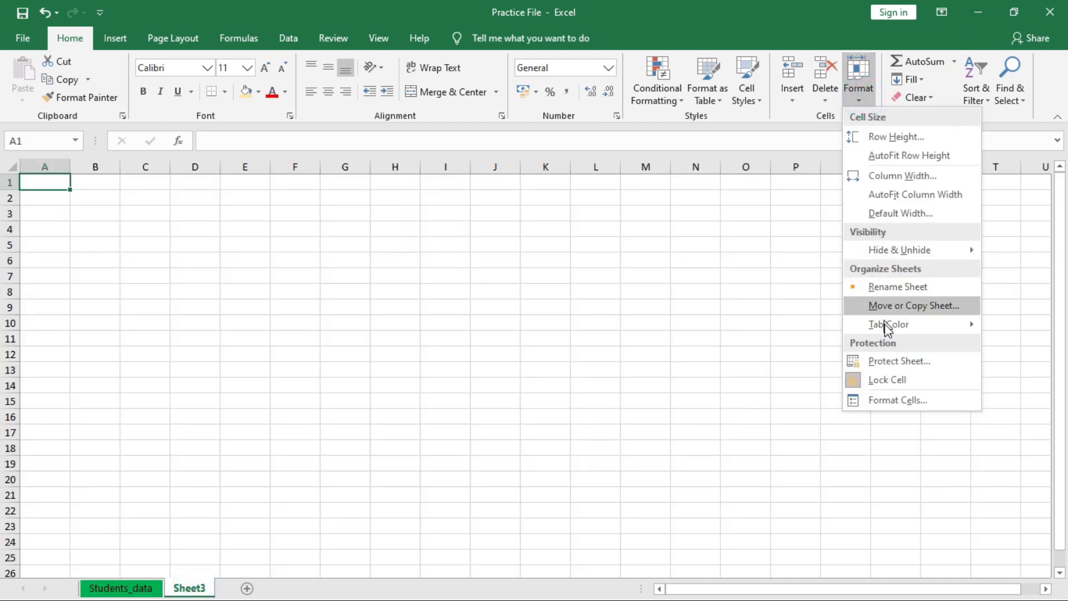
mouse_move(883, 325)
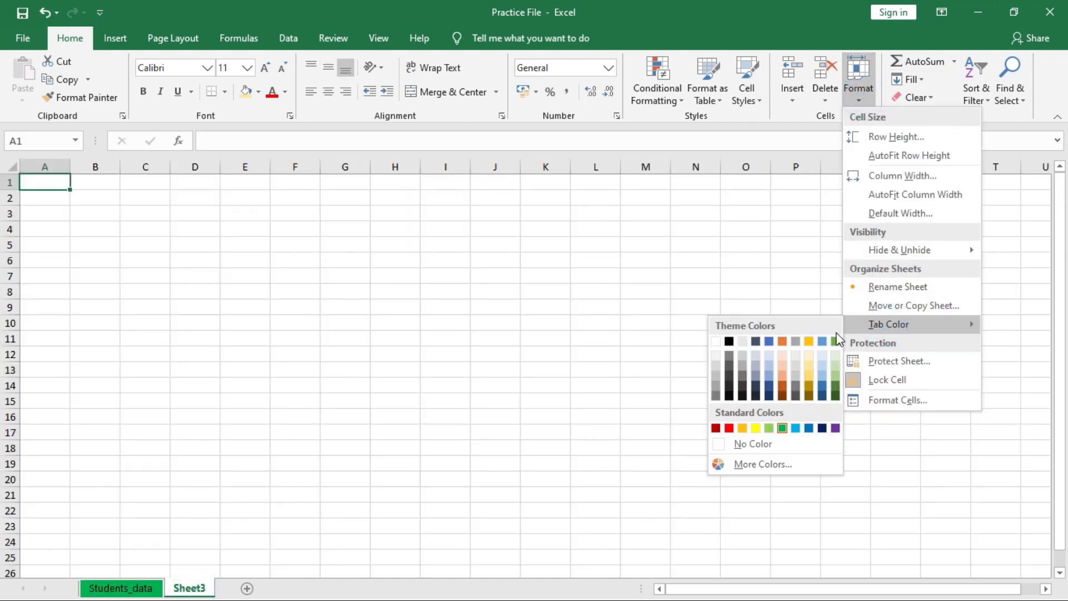
left_click(809, 341)
left_click(117, 585)
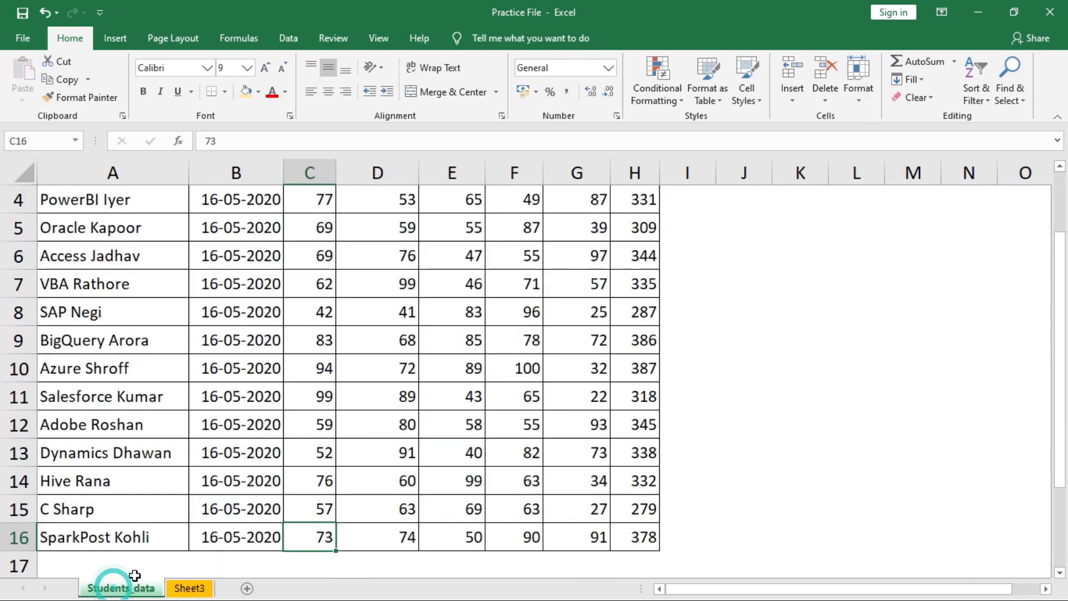
left_click(689, 278)
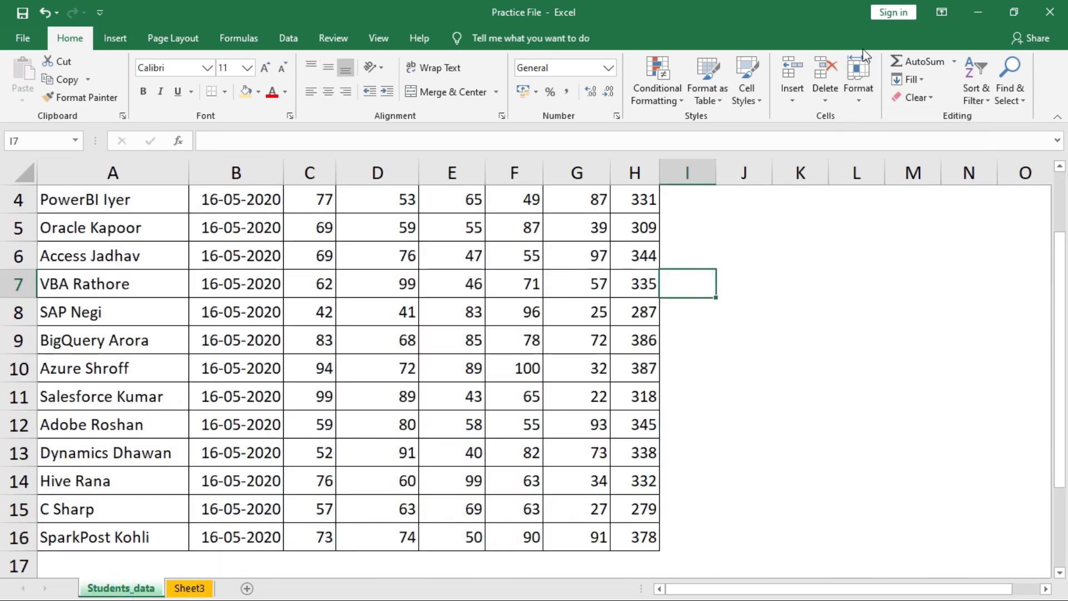
key("ctrl+Home")
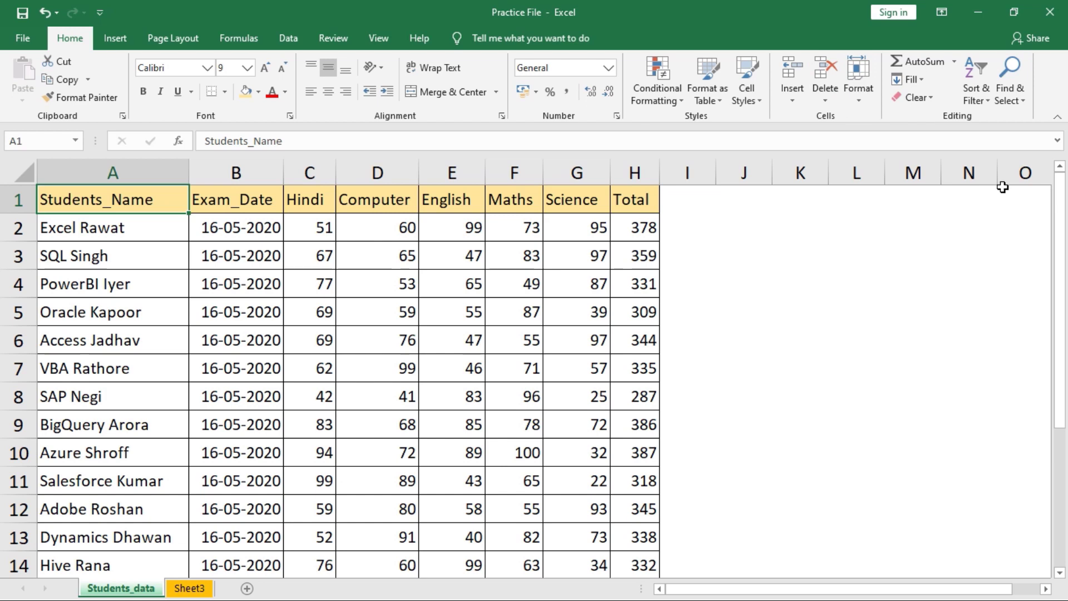
- Protect the Students_data sheet with a password, entering it twice
left_click(861, 108)
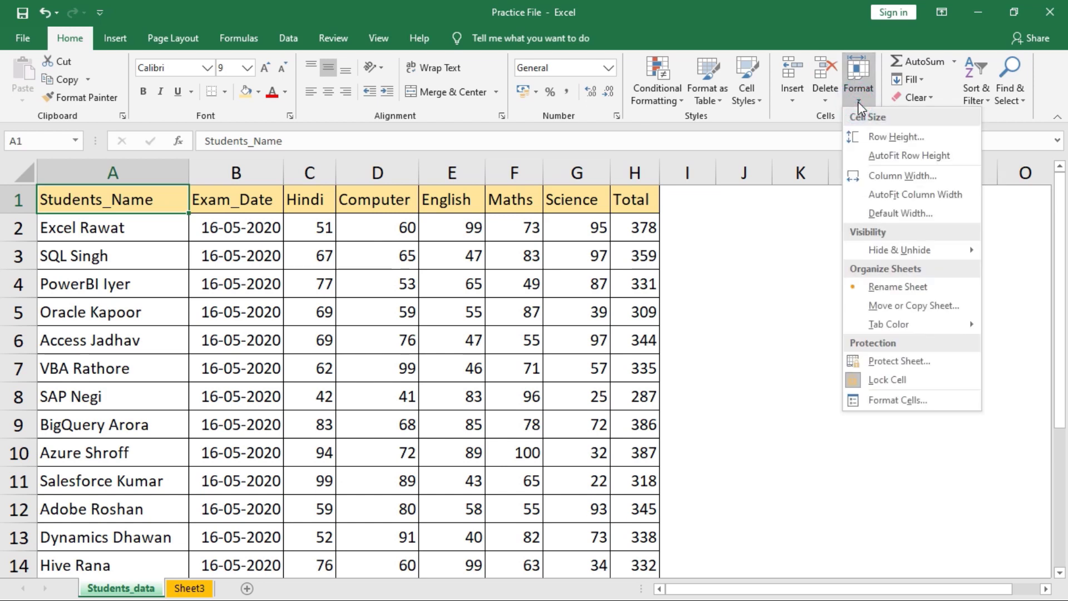
left_click(901, 360)
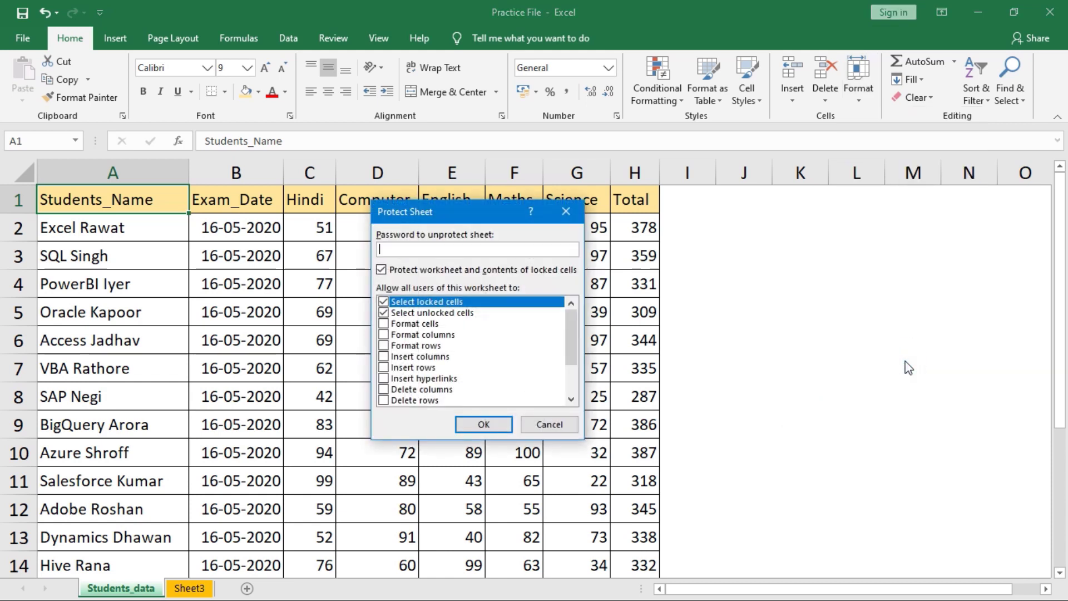
type("123")
key("Return")
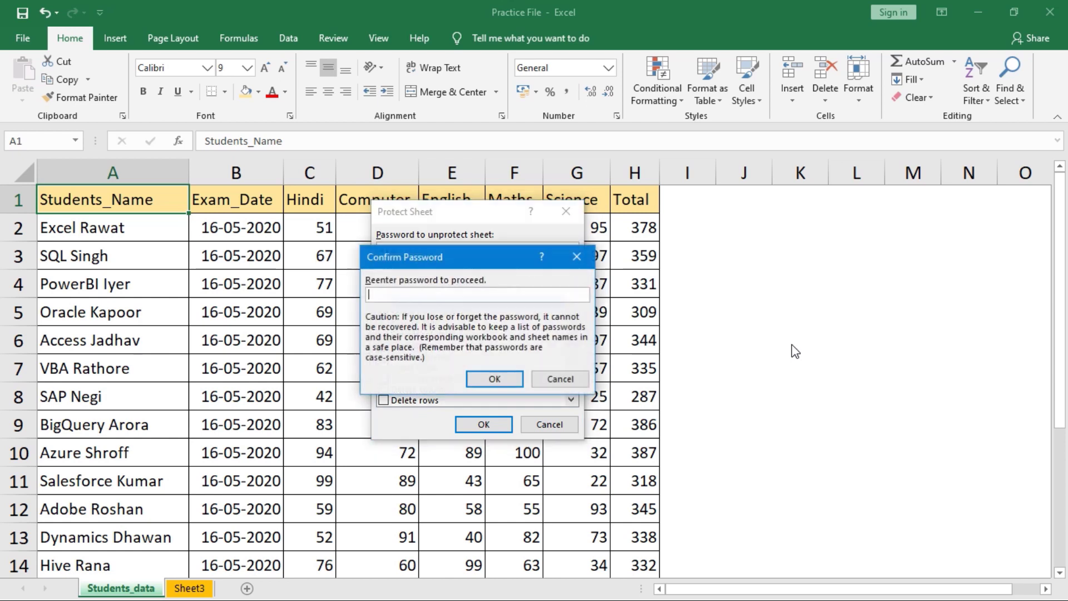
type("123")
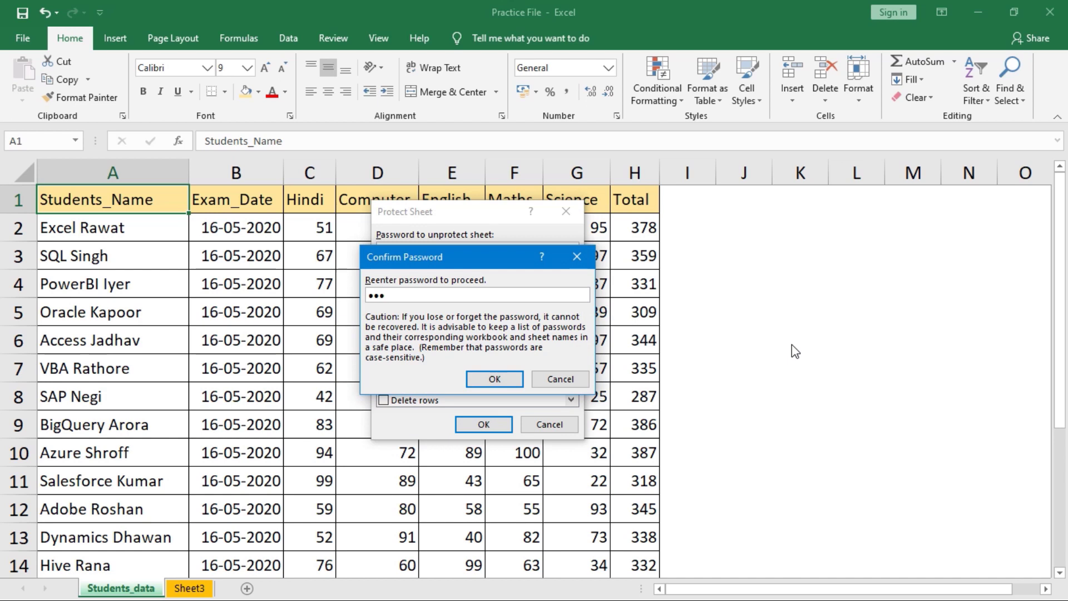
key("Return")
- Test the protection by trying to edit C3, G9 and A8, dismissing each warning
left_click(312, 257)
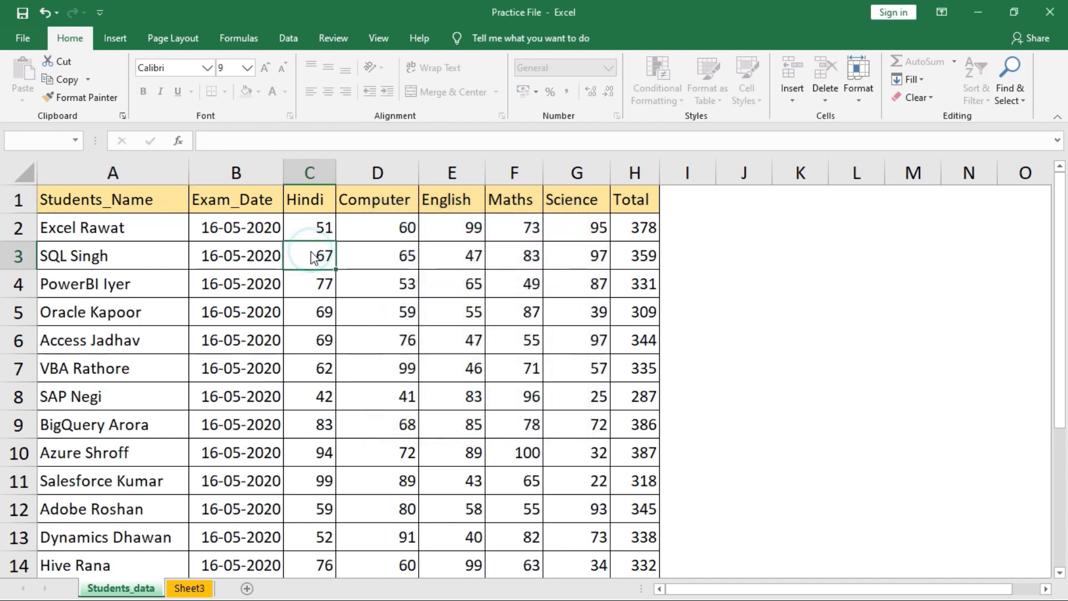
double_click(313, 257)
key("Return")
left_click(574, 430)
double_click(574, 429)
key("Return")
left_click(98, 387)
double_click(98, 387)
key("Return")
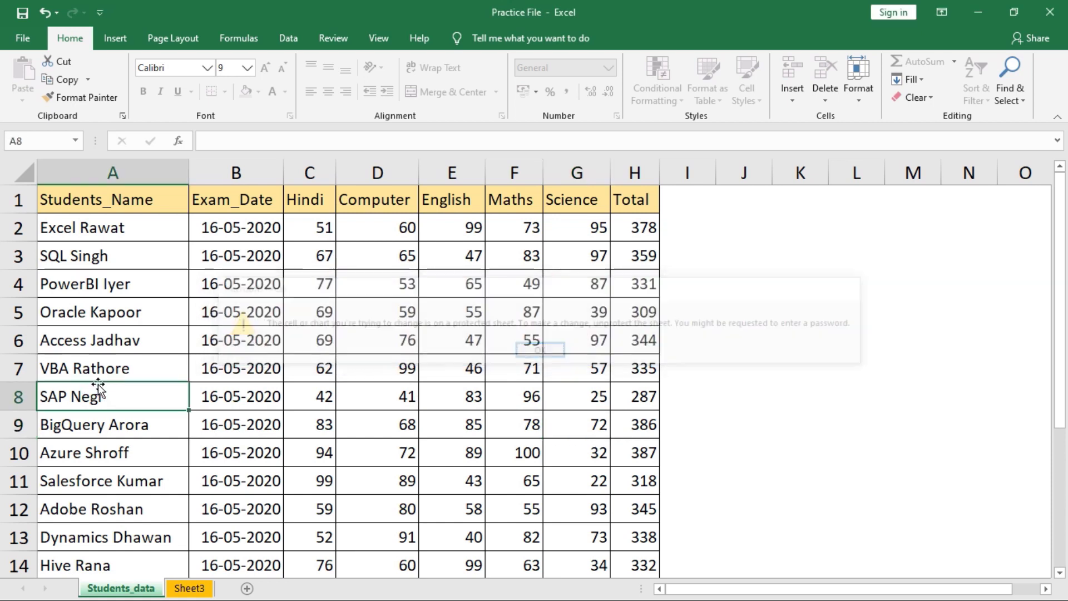
left_click(199, 367)
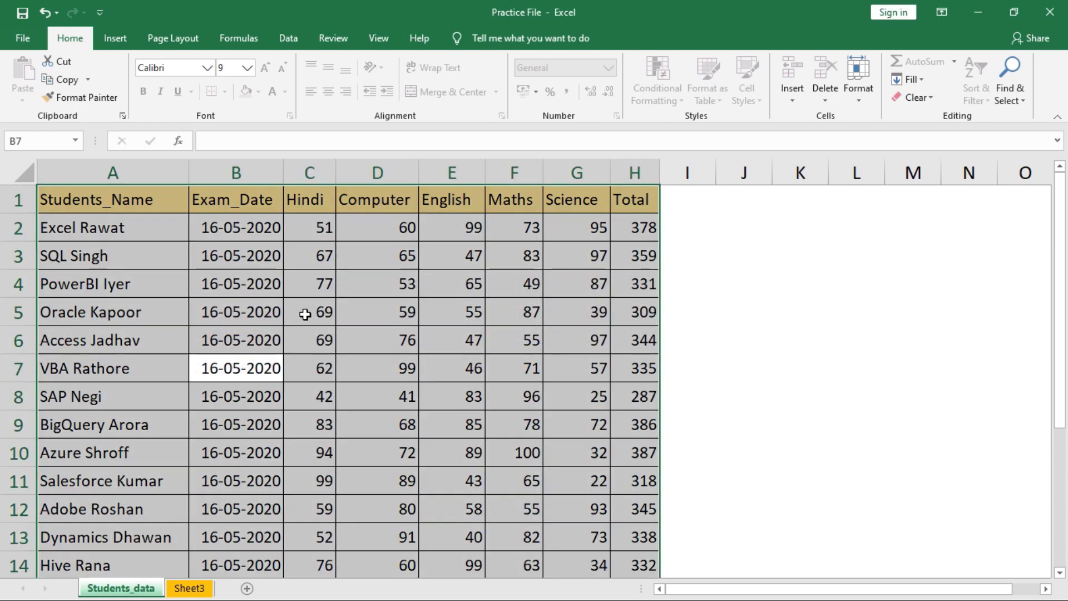
key("ctrl+a")
left_click(509, 254)
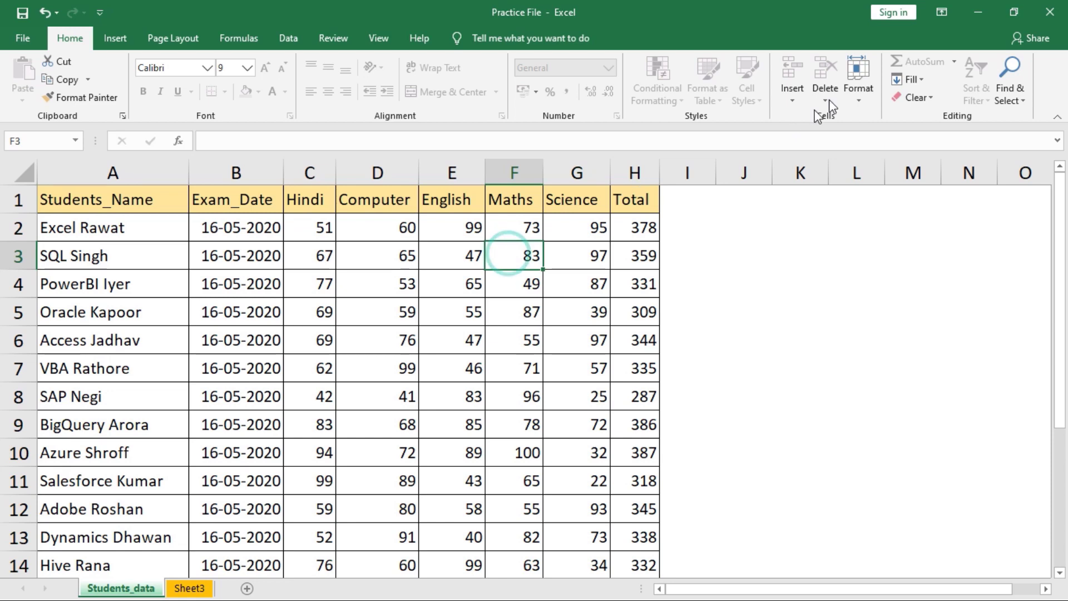
- Unprotect the Students_data sheet with its password
left_click(859, 92)
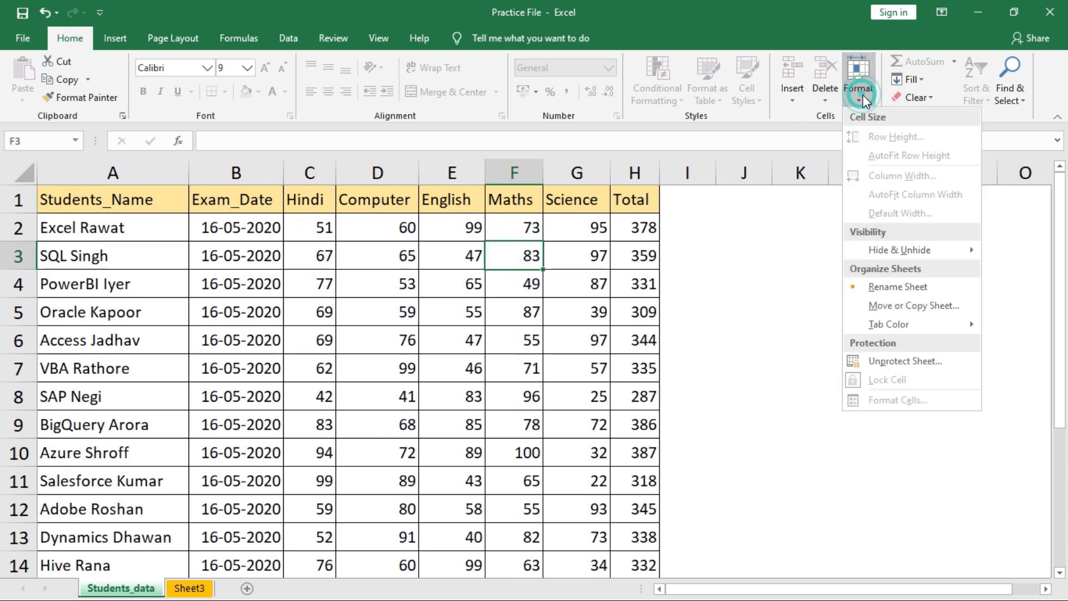
left_click(894, 363)
type("12")
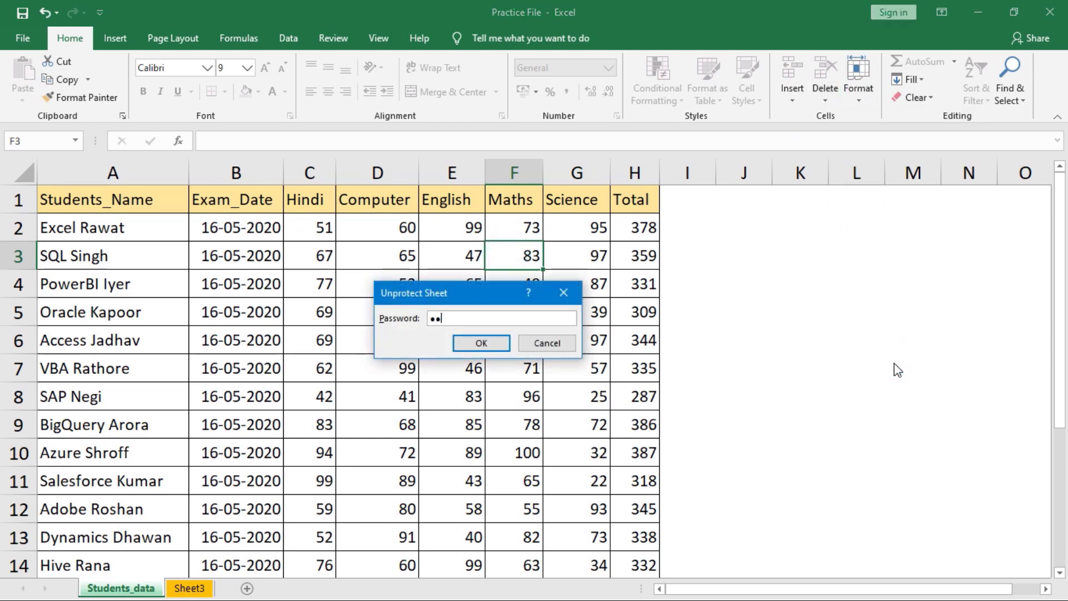
type("3")
key("Return")
- Type test entries 'sd' and 'sdad' in I7 and J7, then delete I7:J8
left_click(713, 376)
type("sd")
key("Tab")
type("sdad")
key("Tab")
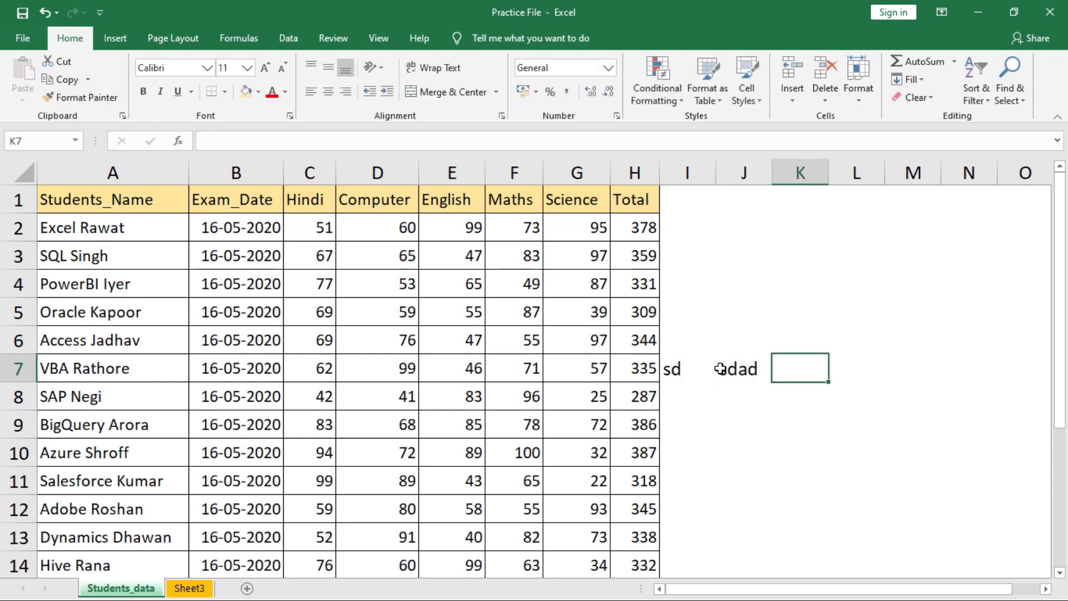
left_click_drag(693, 368, 756, 383)
key("Delete")
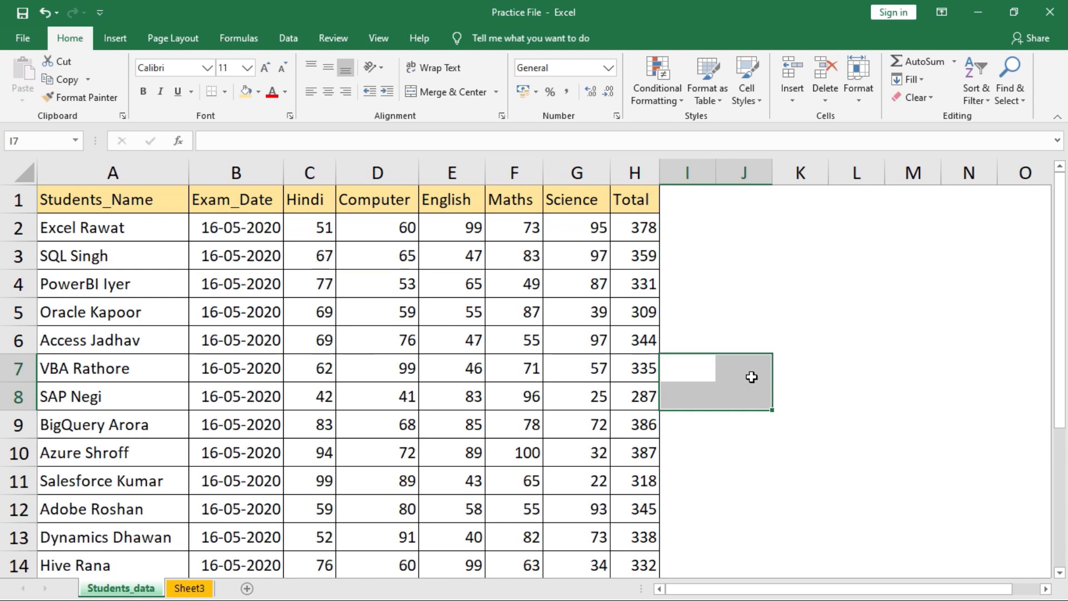
- Select the subject marks C2:G16 and toggle their Lock Cell setting
left_click(93, 204)
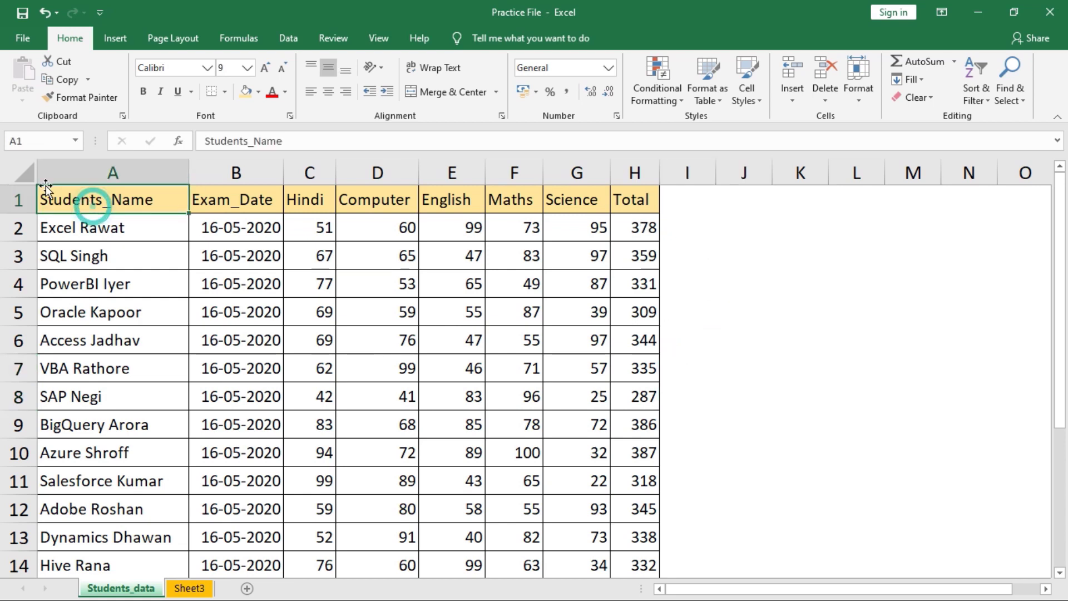
left_click(859, 84)
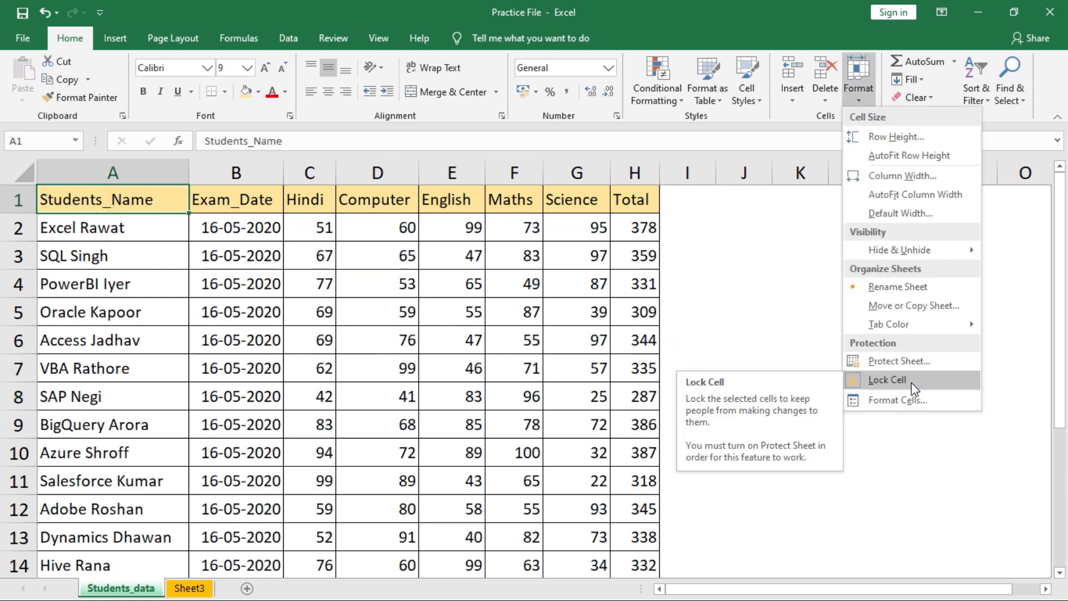
left_click(912, 383)
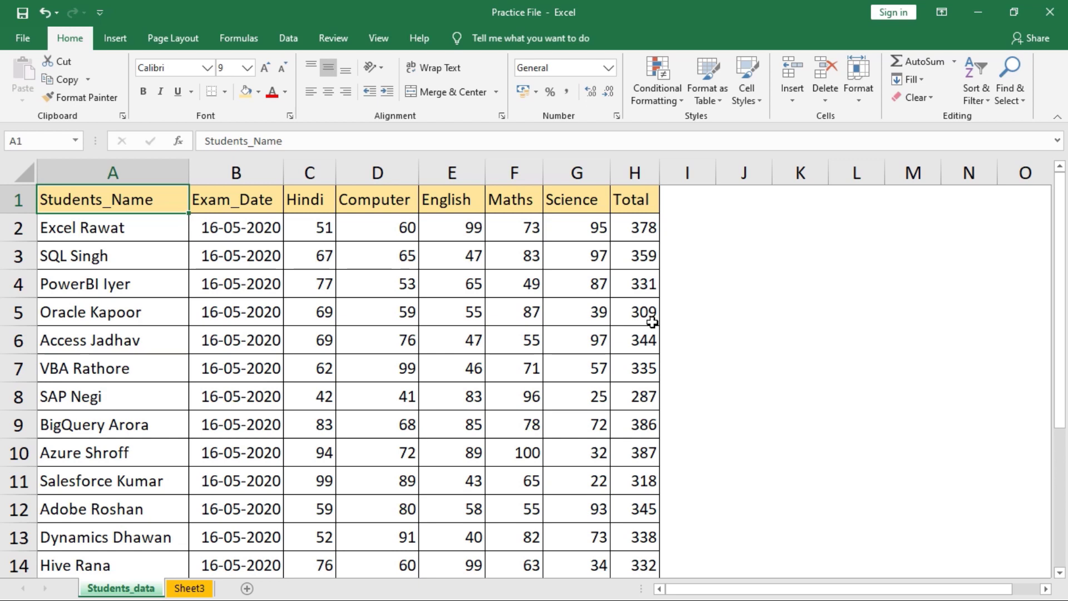
left_click(305, 228)
key("ctrl+shift+Right")
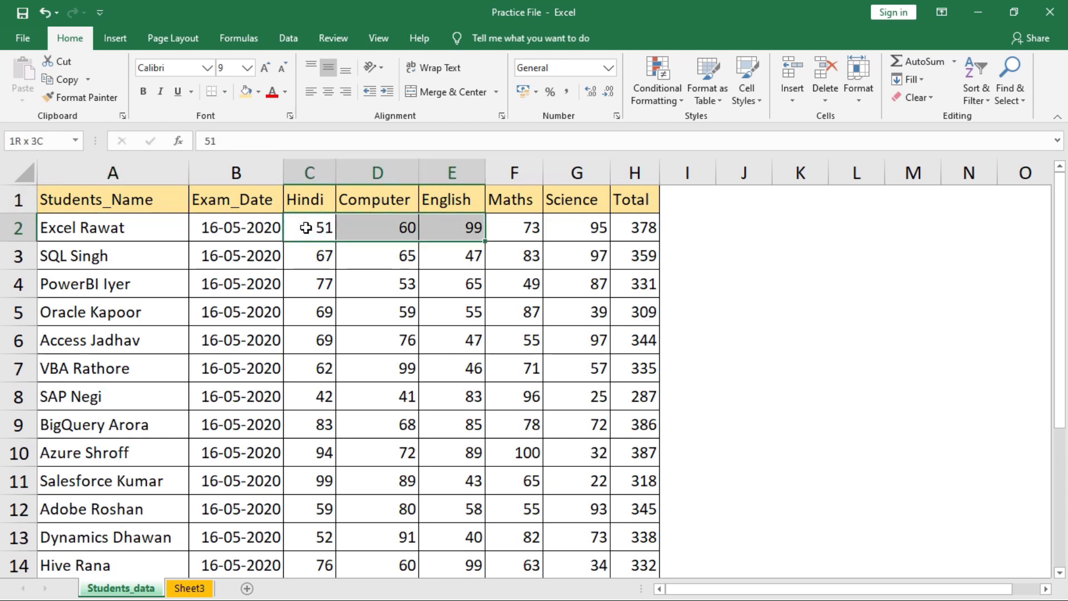
key("ctrl+shift+Down")
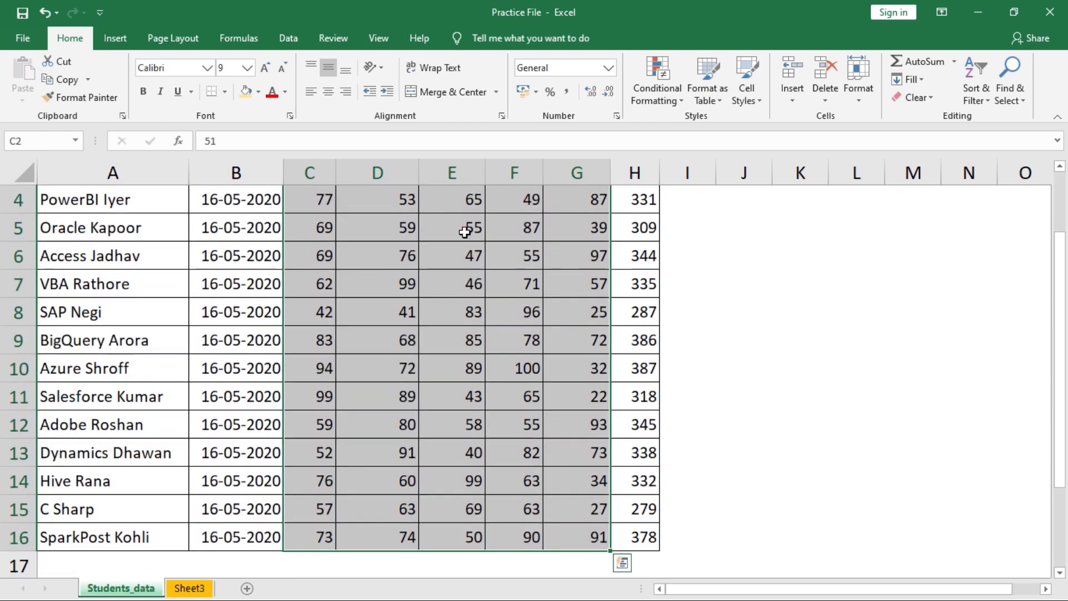
left_click_drag(1060, 466, 1060, 405)
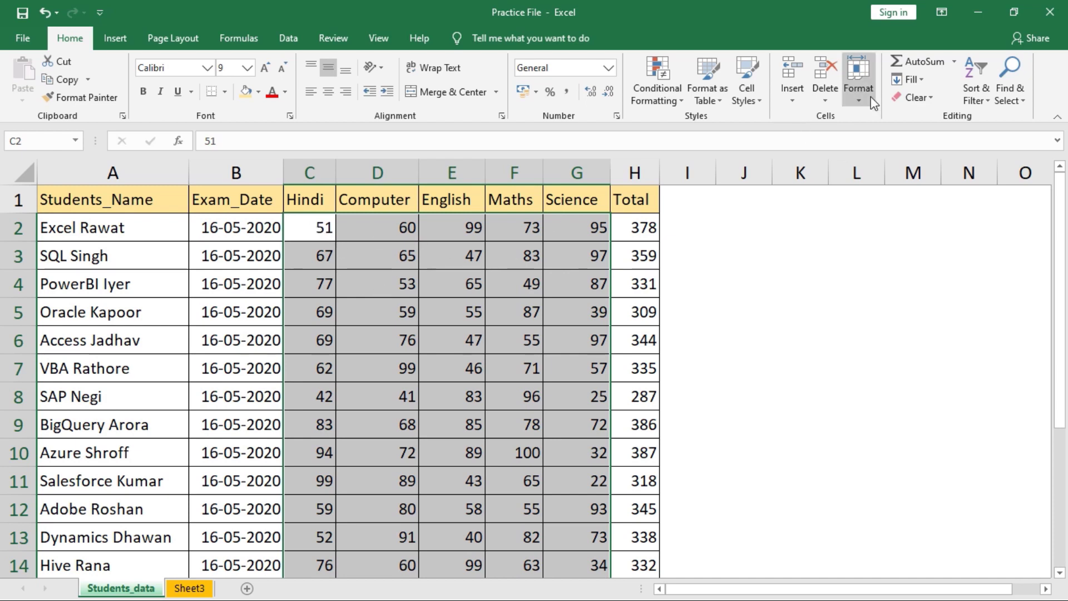
left_click(859, 83)
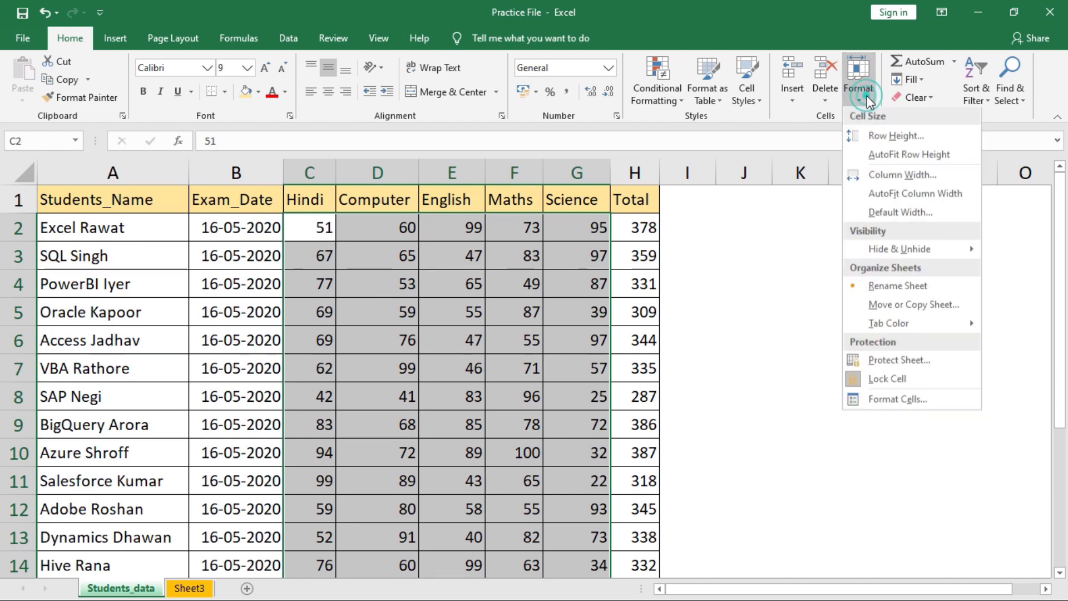
left_click(884, 380)
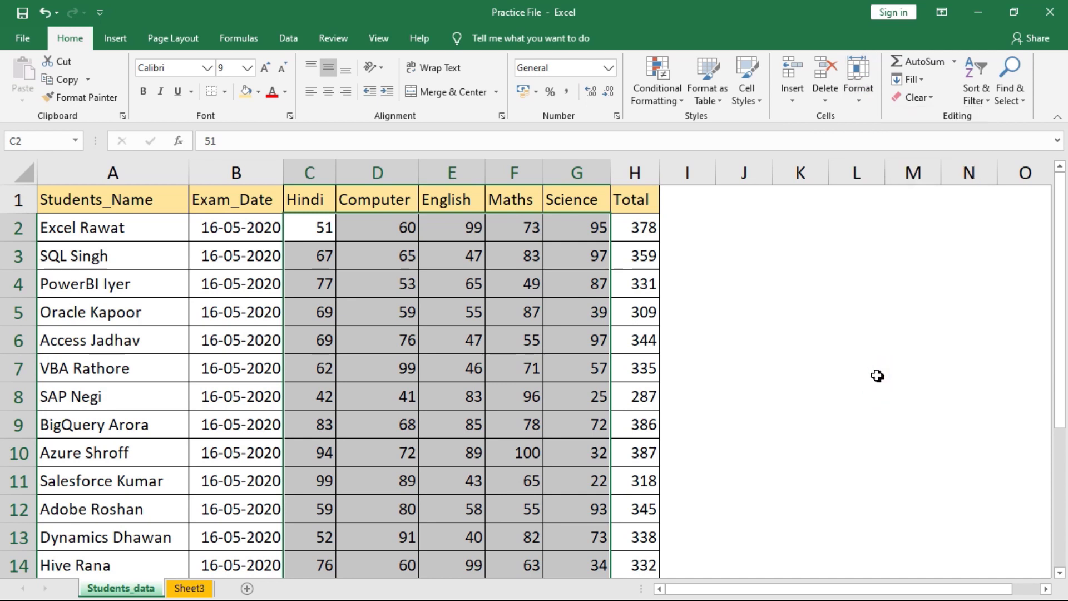
- Reselect the marks from row 2 down through row 16
left_click(680, 286)
left_click_drag(322, 229, 557, 231)
key("ctrl+shift+Down")
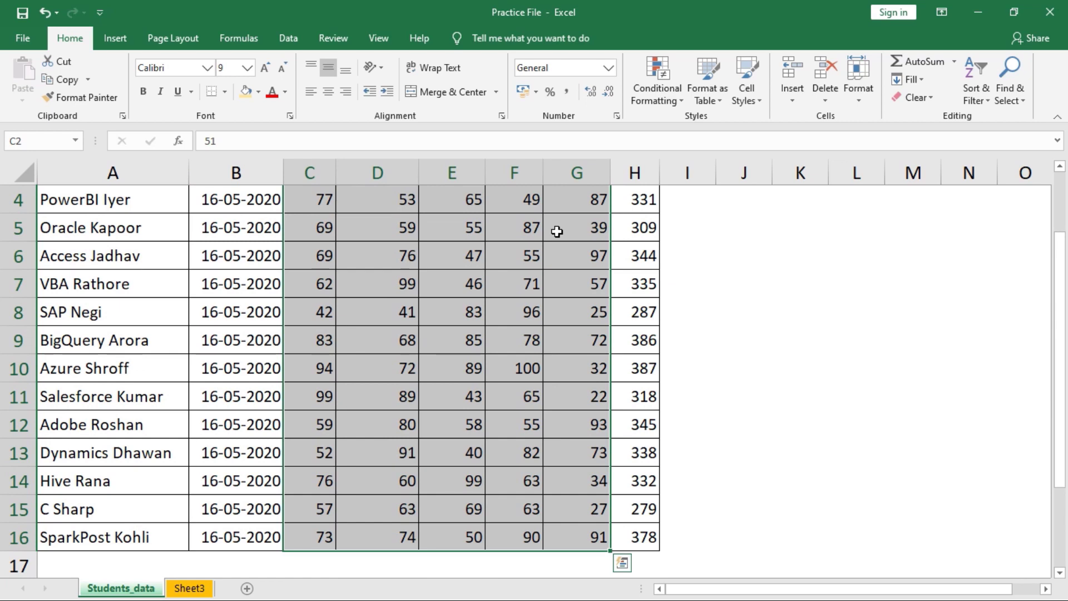
- Select the entire worksheet and protect the sheet with a password
left_click(53, 228)
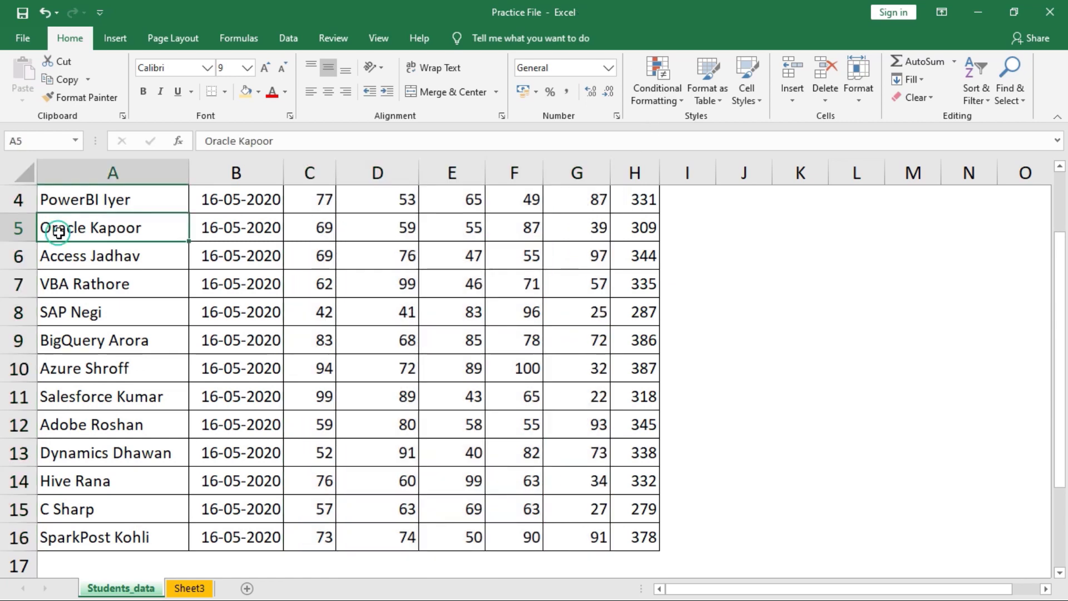
left_click(24, 173)
left_click(869, 96)
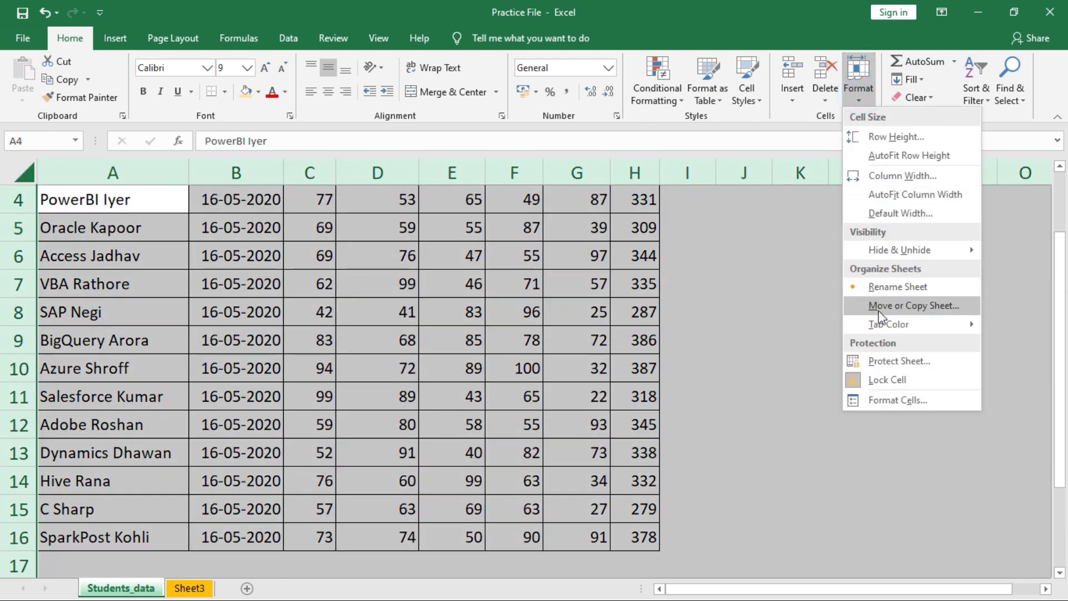
left_click(906, 363)
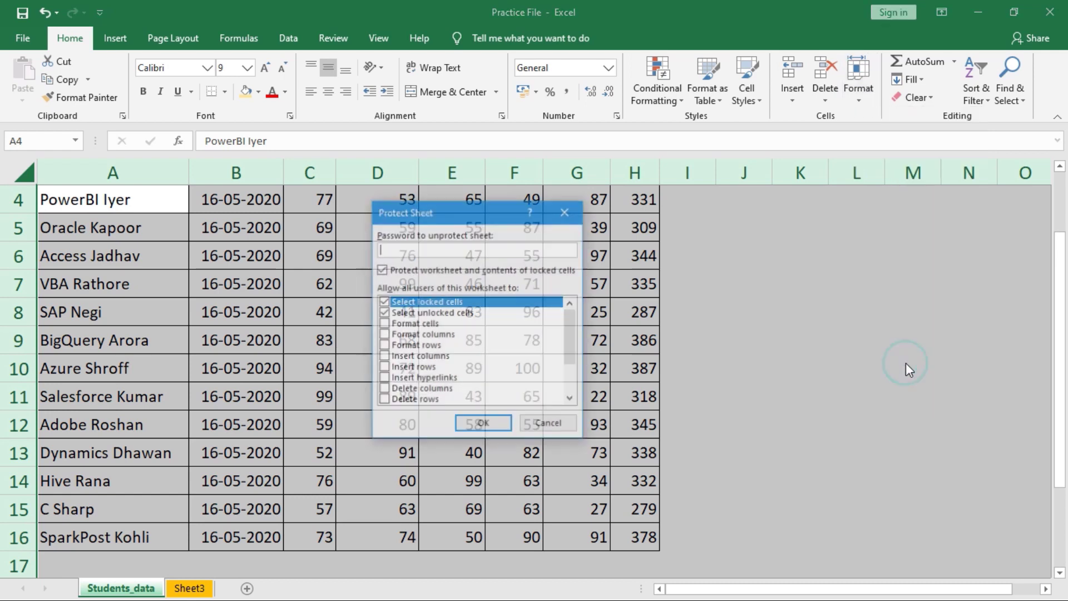
key("Return")
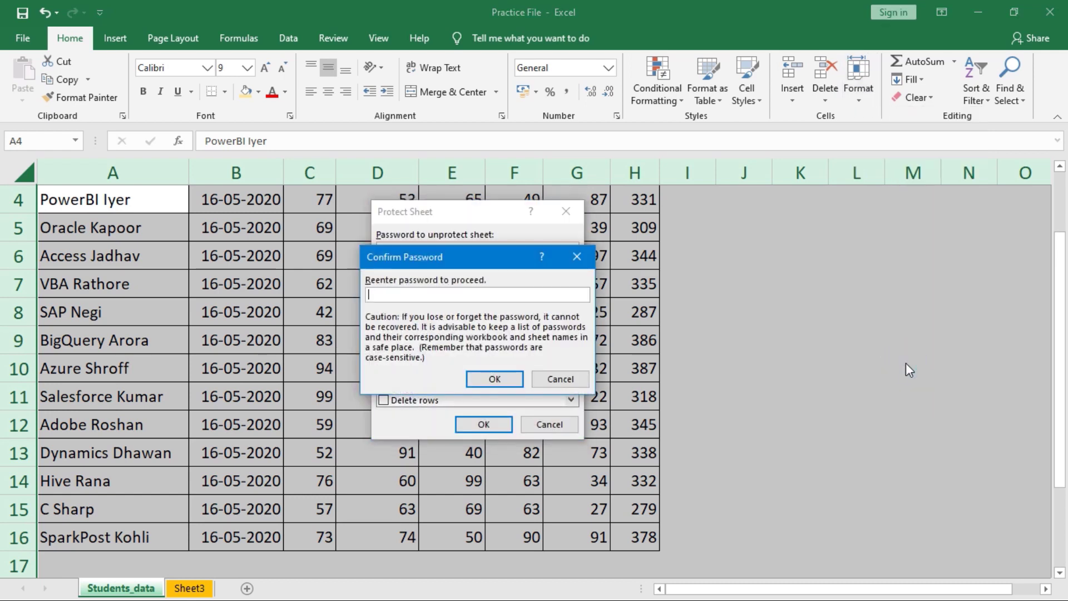
key("Return")
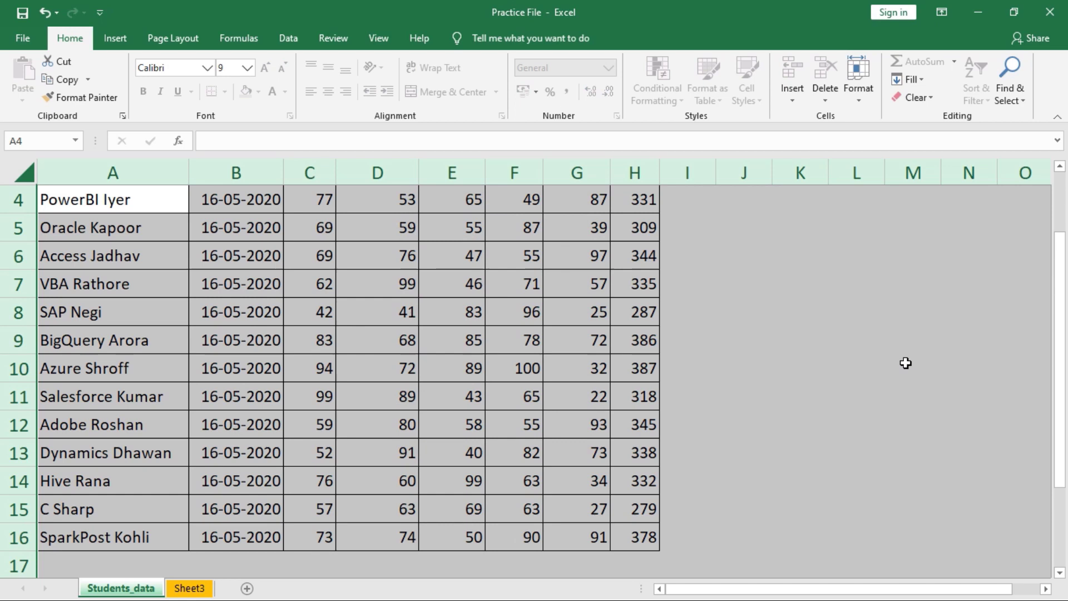
- Try editing an empty cell and the exam date in B6, dismissing the protection warnings
left_click(731, 320)
double_click(729, 326)
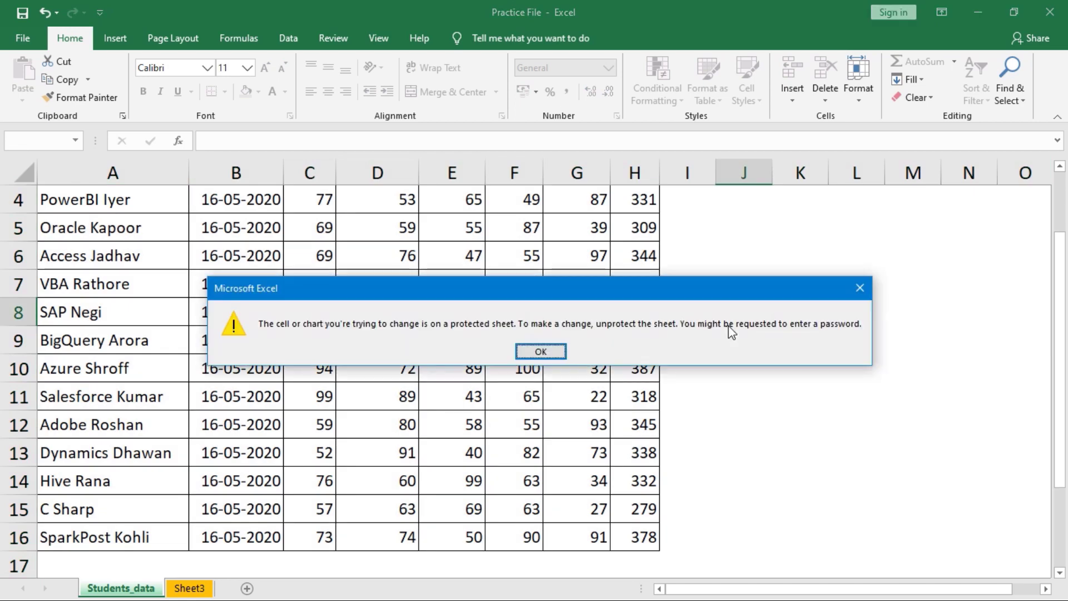
key("Return")
double_click(219, 249)
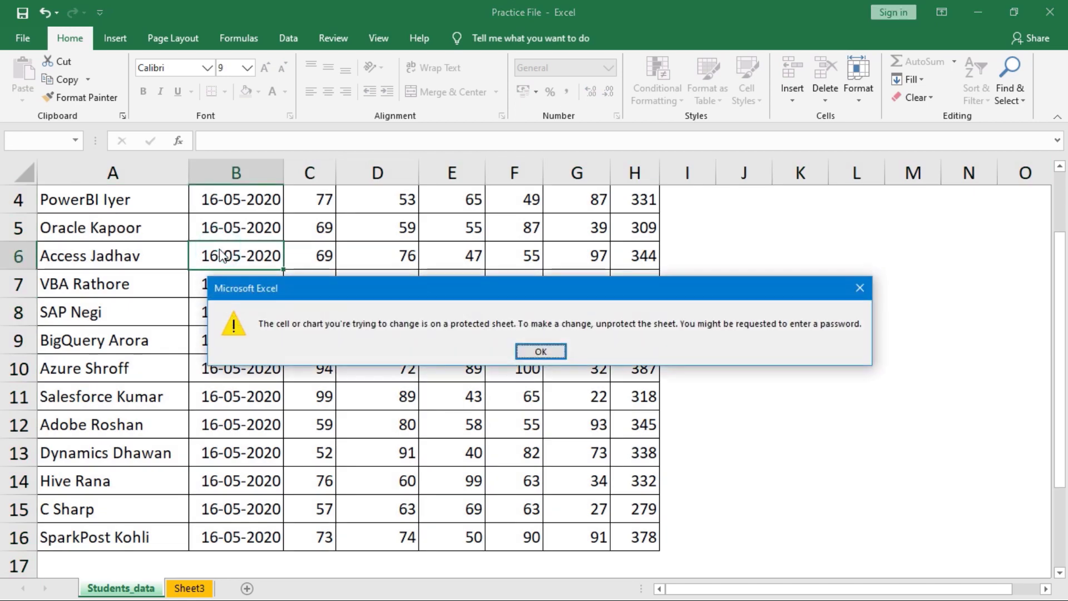
key("Return")
scroll(320, 227, "up", 1)
left_click_drag(320, 227, 595, 509)
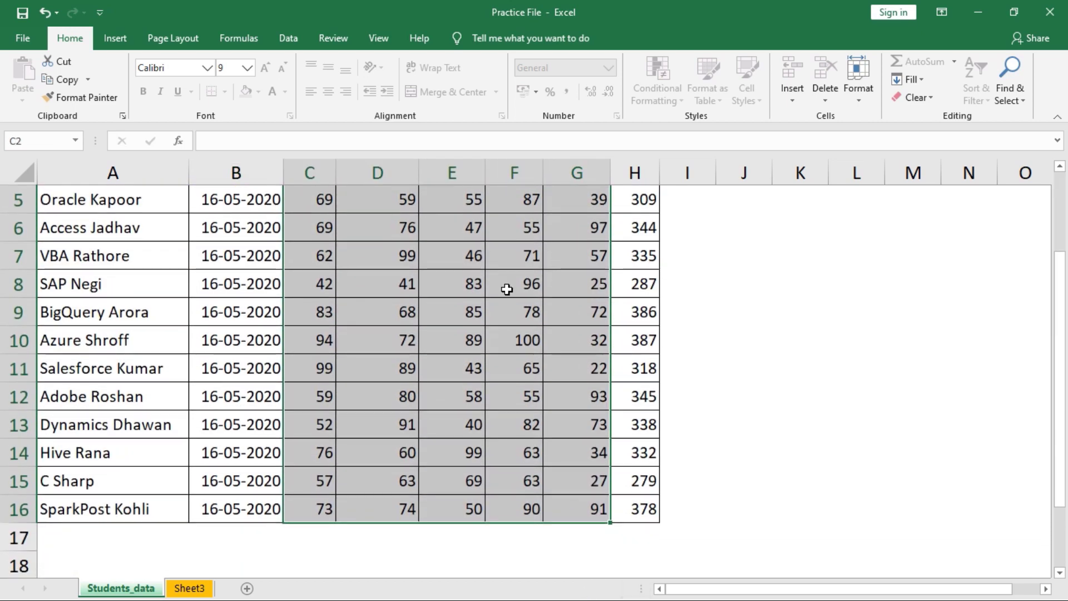
- Change VBA Rathore's English mark to 50 and Azure Shroff's Maths mark to 95
left_click(465, 249)
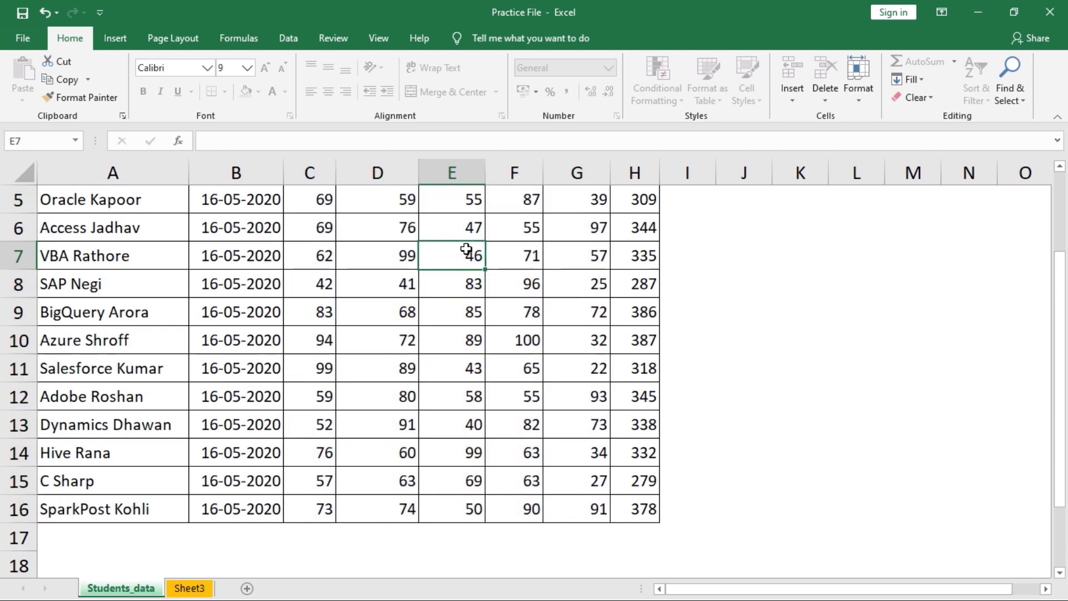
type("50")
key("Tab")
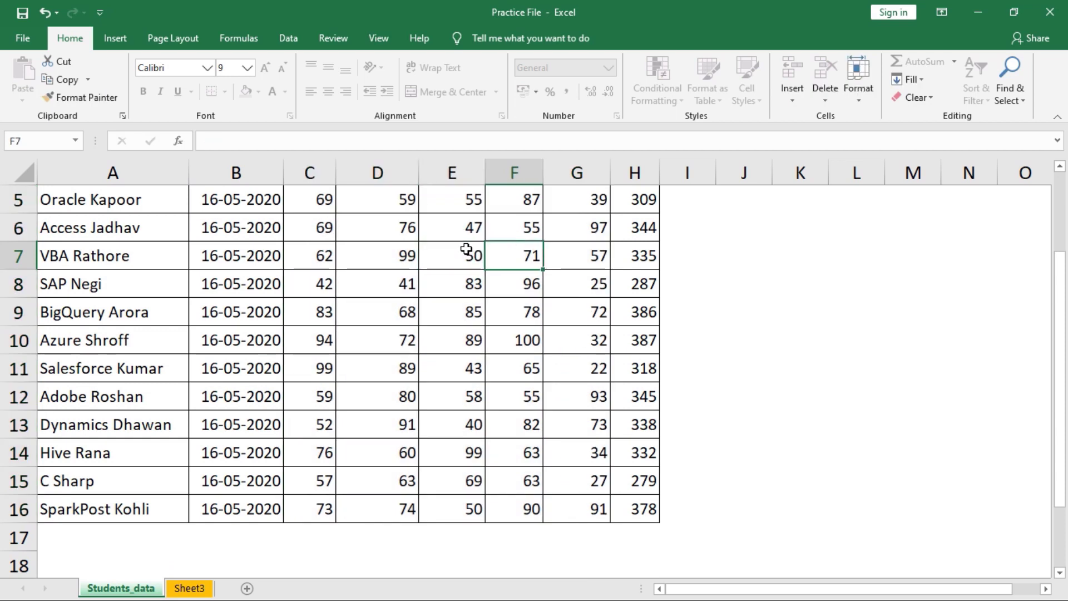
key("Down")
key("Down")
key("Down")
key("Down")
key("Up")
type("95")
key("Return")
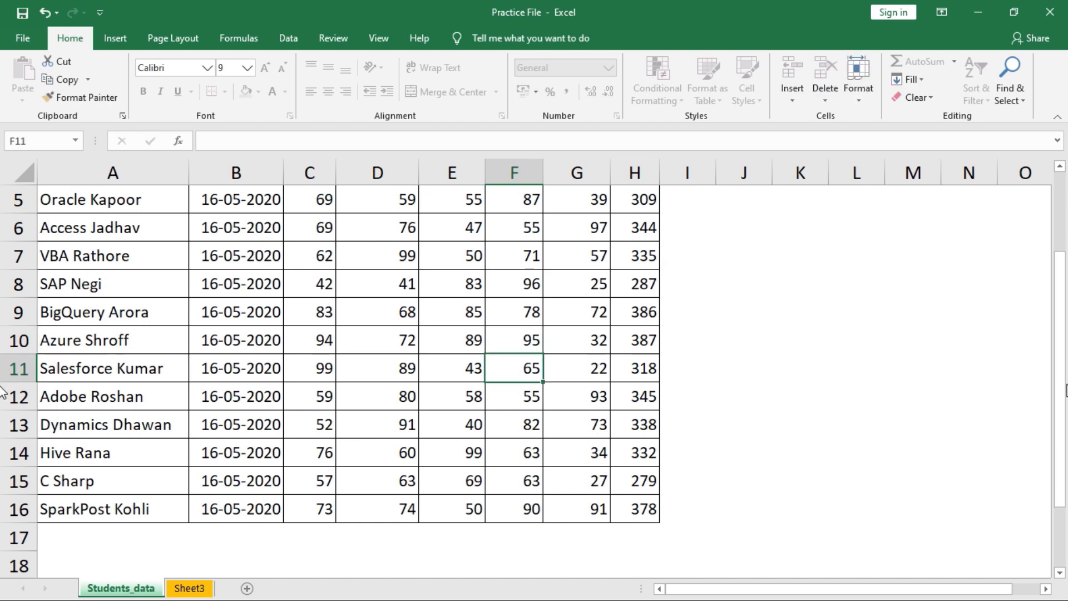
- Confirm the total in H5 stays locked by trying to edit it
left_click_drag(1064, 396, 1052, 379)
double_click(638, 306)
key("Return")
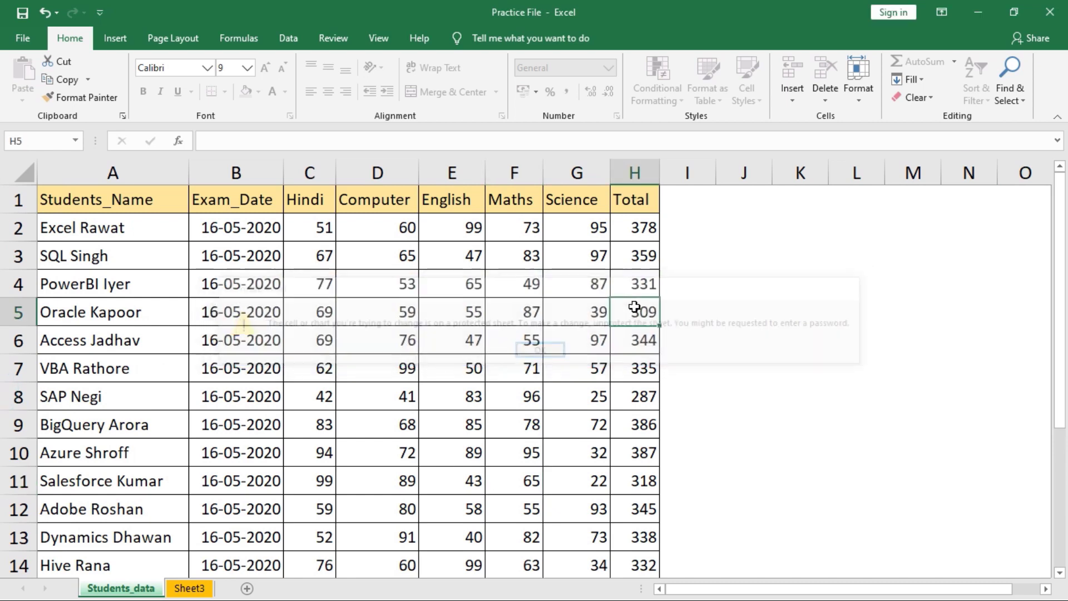
left_click(289, 282)
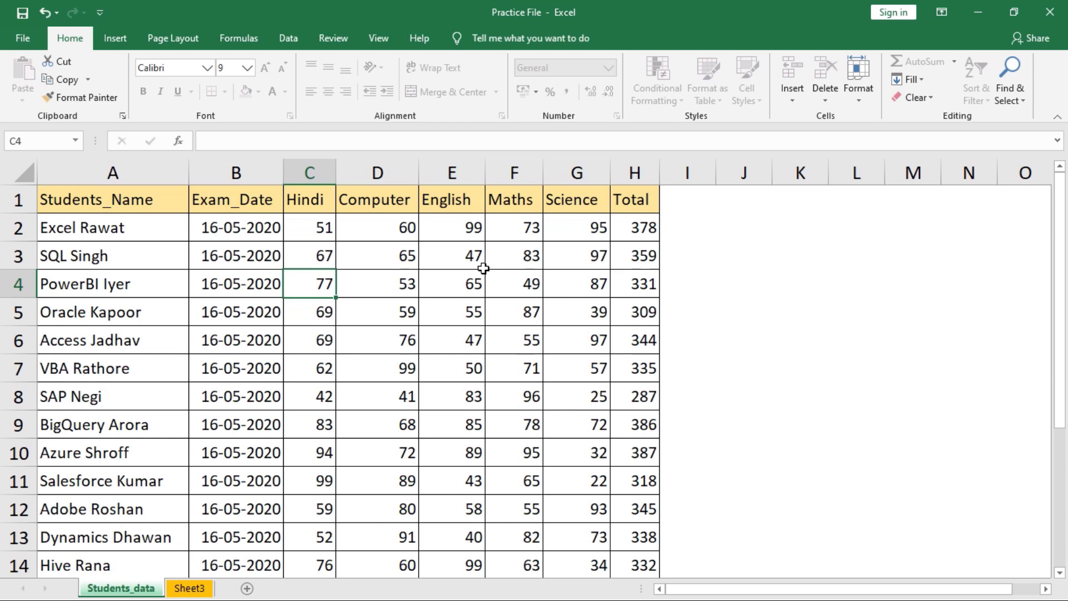
left_click(852, 95)
- Unprotect the Students_data sheet with its password
left_click(900, 362)
type("123")
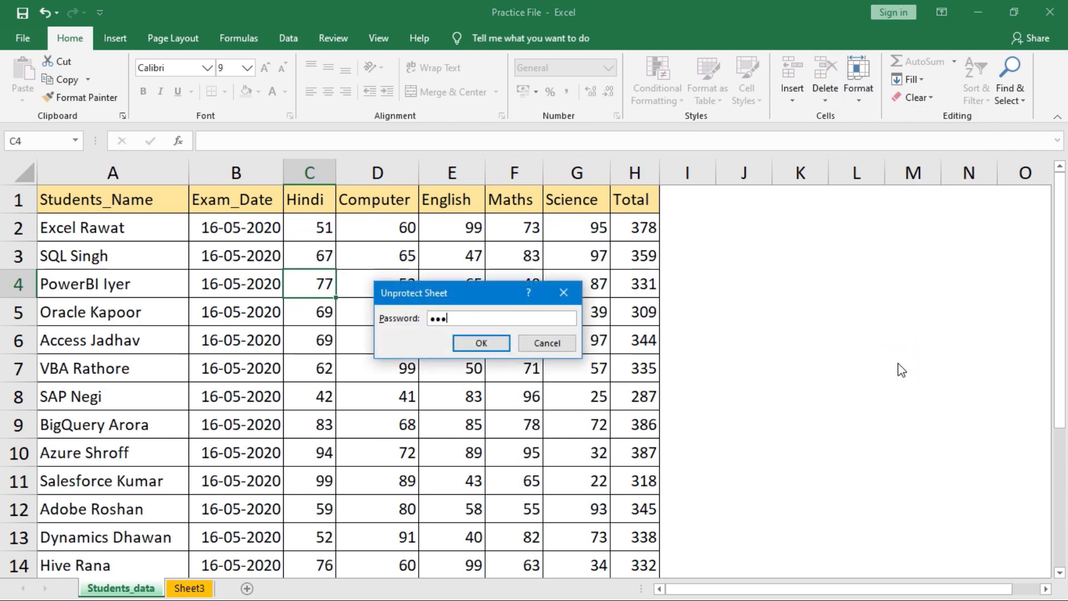
key("Return")
- Open the Format Cells settings and close them without changes
left_click(744, 284)
left_click(862, 91)
left_click(897, 398)
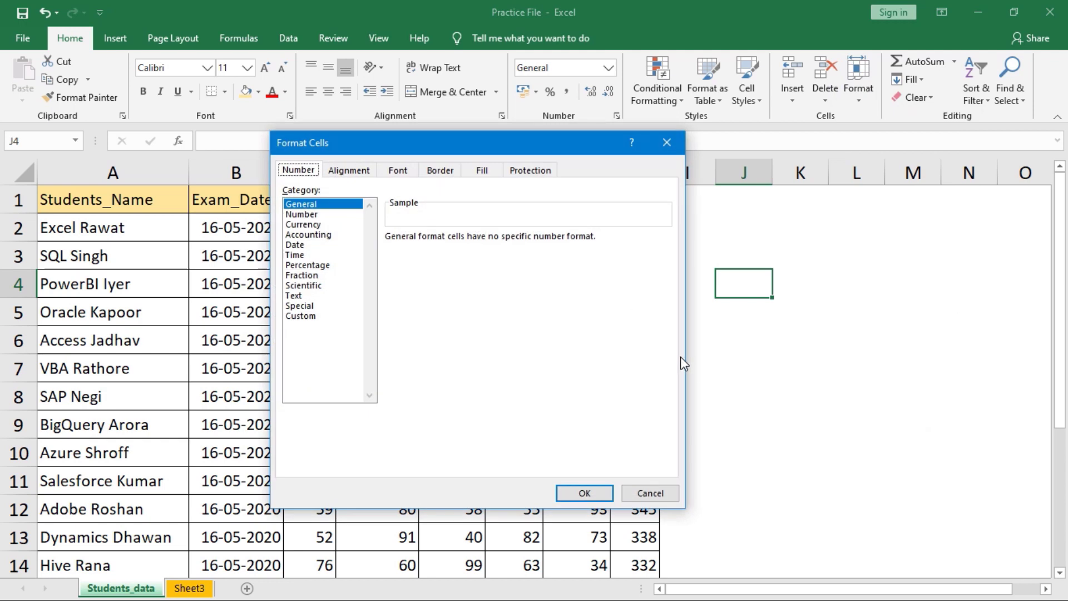
key("Escape")
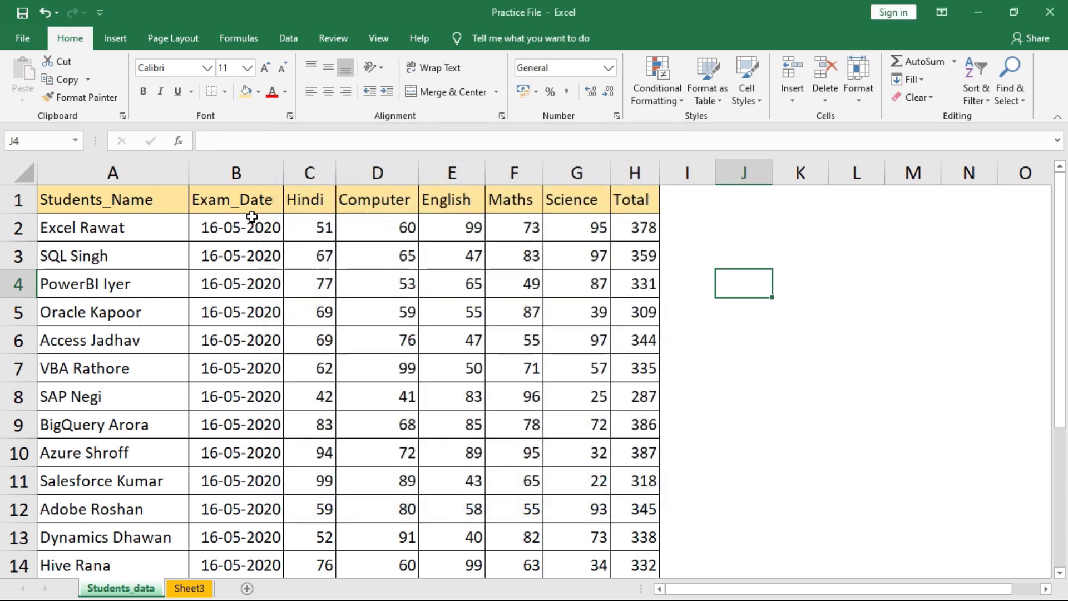
- Apply the custom dd-mmm-yy format to the Exam_Date column so dates read like 16-May-20
left_click(239, 172)
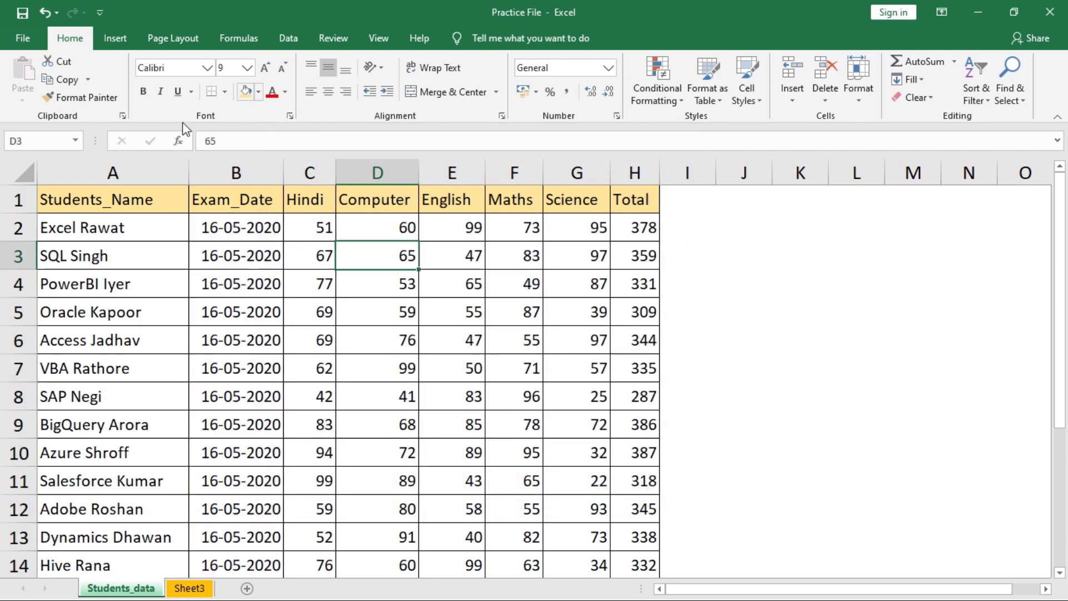
left_click(235, 172)
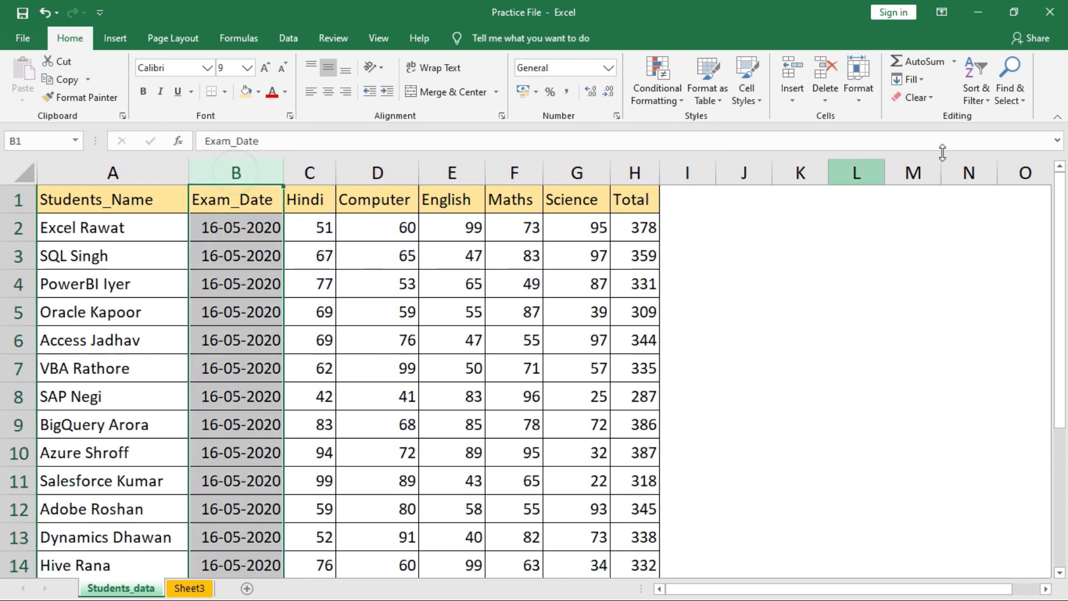
left_click(846, 95)
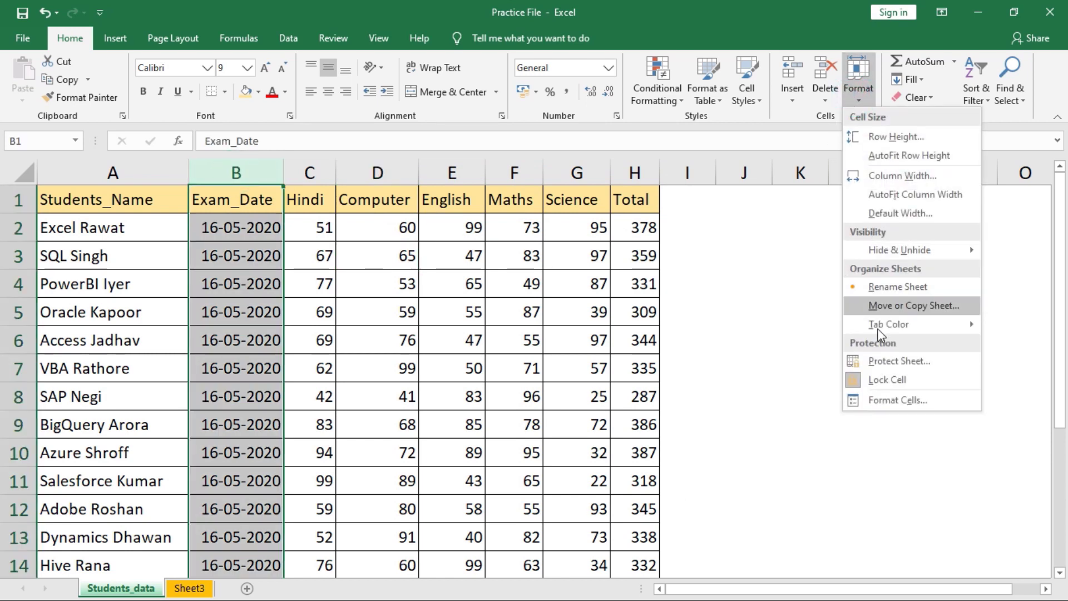
left_click(896, 402)
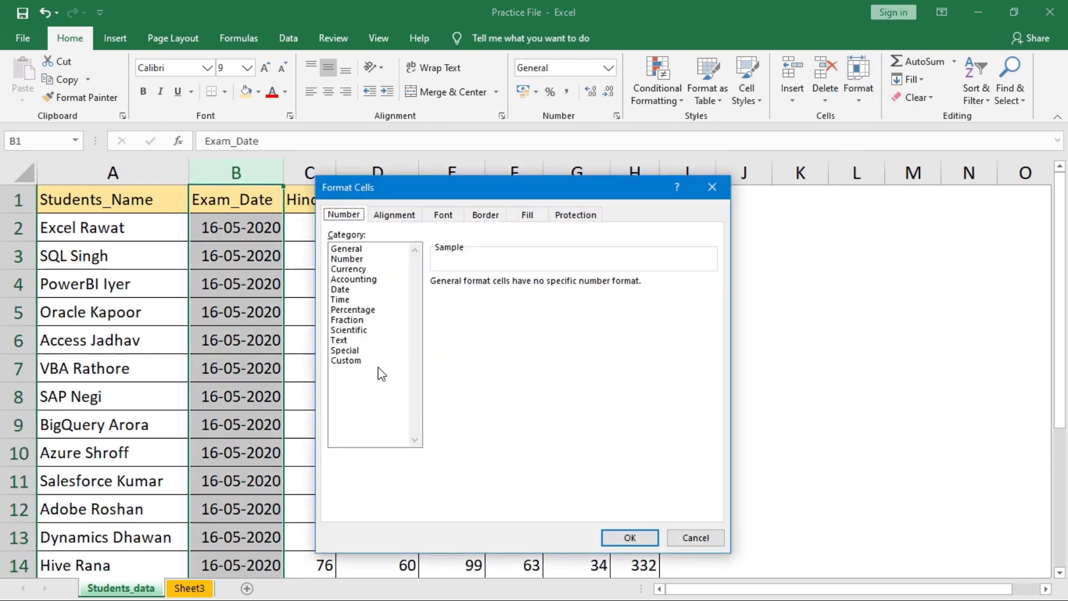
left_click(359, 361)
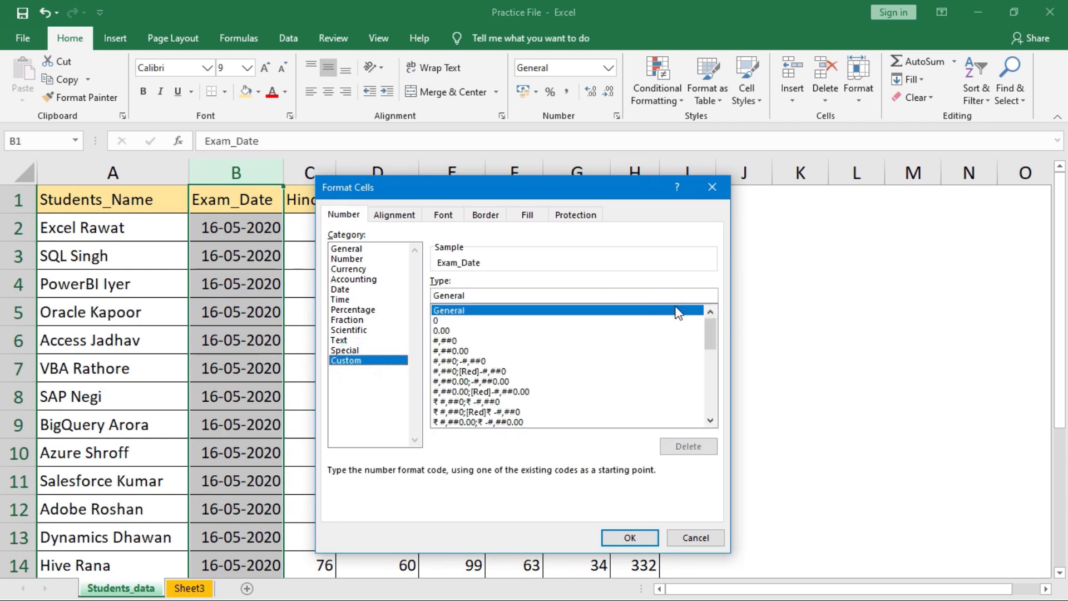
left_click_drag(713, 332, 714, 375)
left_click(476, 362)
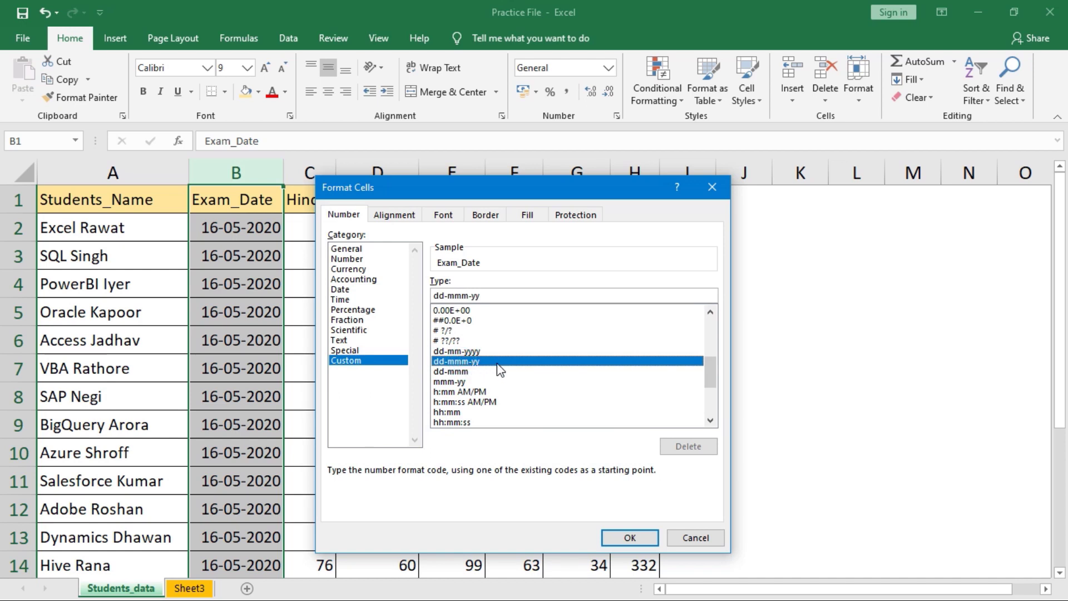
left_click(646, 538)
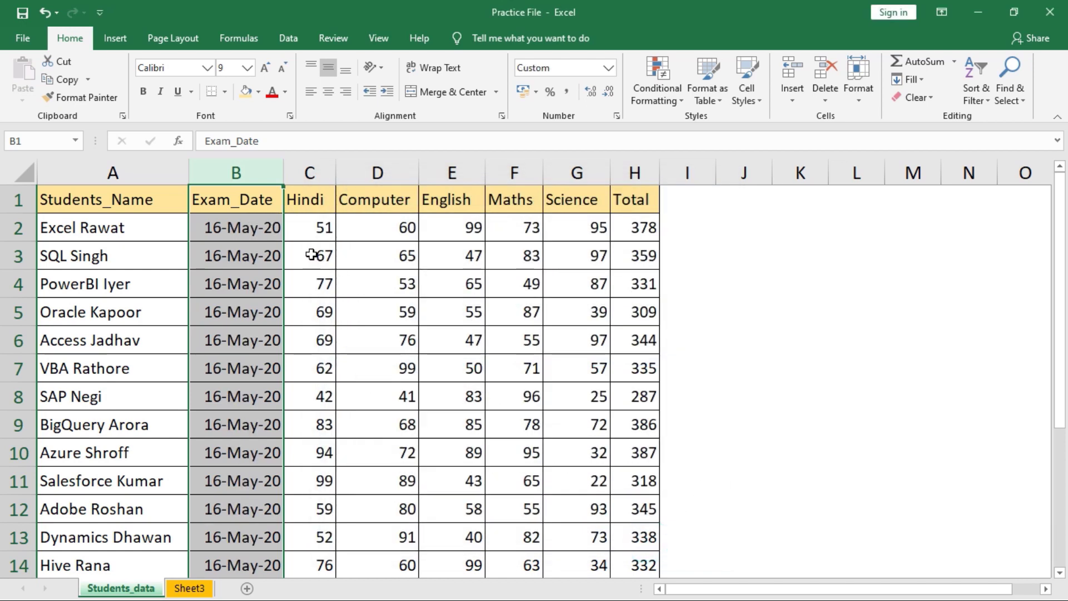
left_click(312, 170)
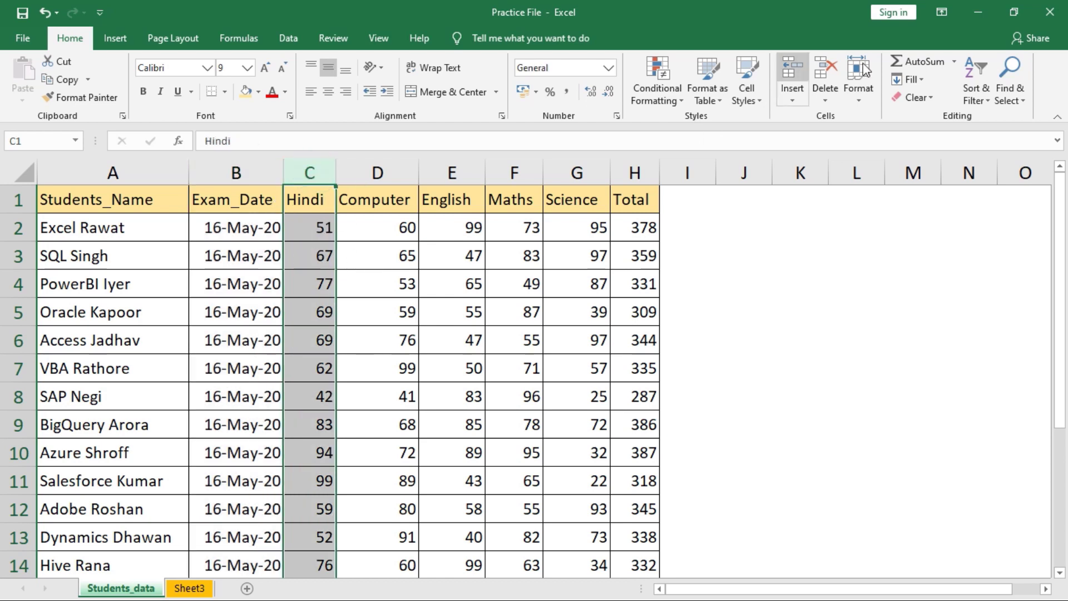
- Format the Hindi column as Number with 1 decimal place, so marks show as 51.0, 67.0
left_click(860, 92)
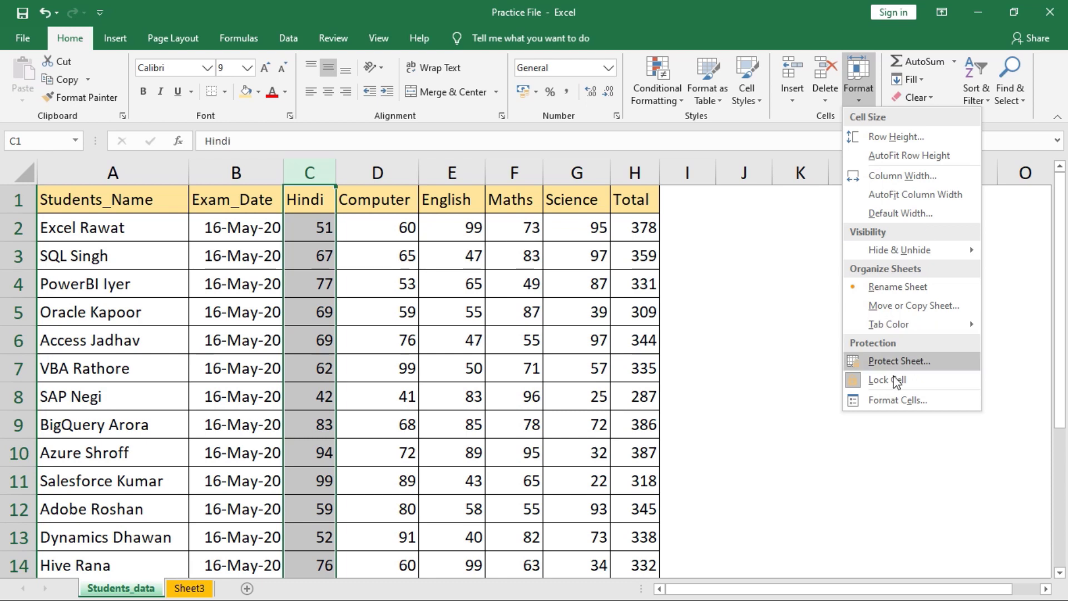
left_click(889, 402)
left_click_drag(512, 183, 556, 196)
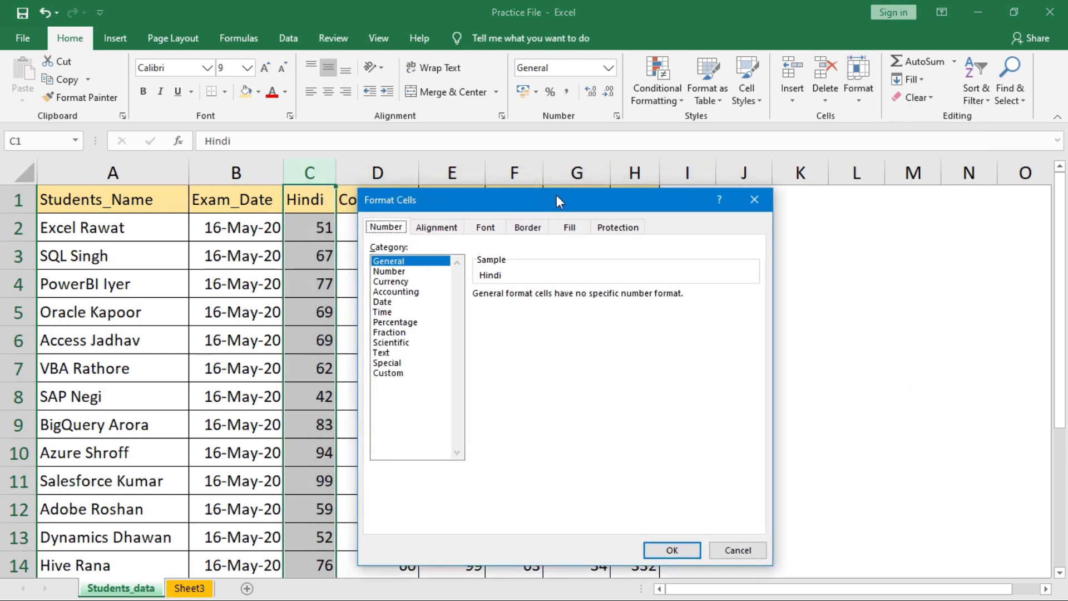
left_click(405, 272)
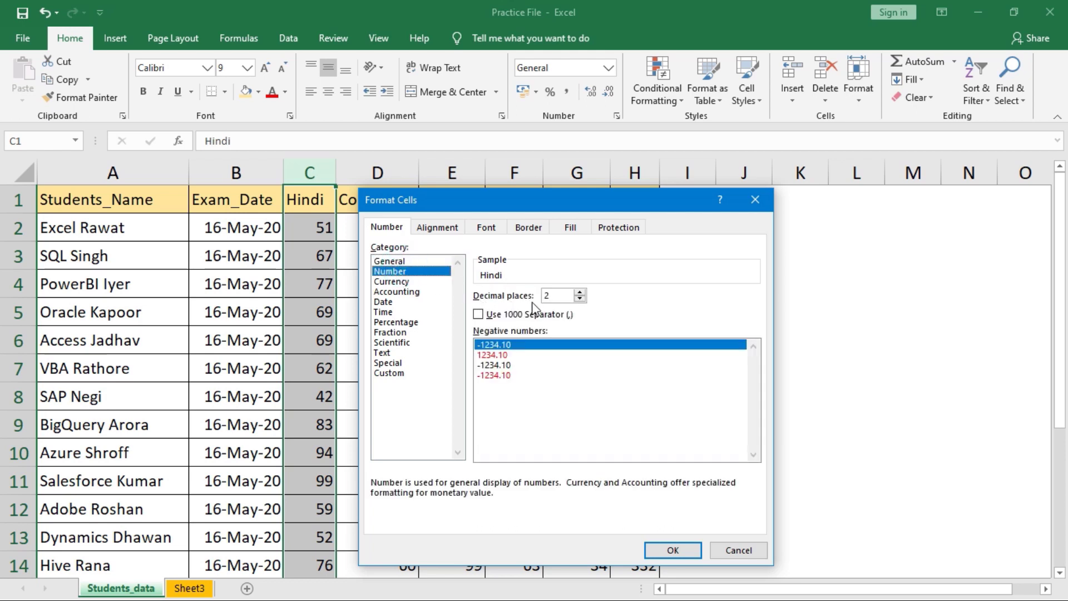
left_click_drag(574, 210, 591, 215)
left_click(565, 299)
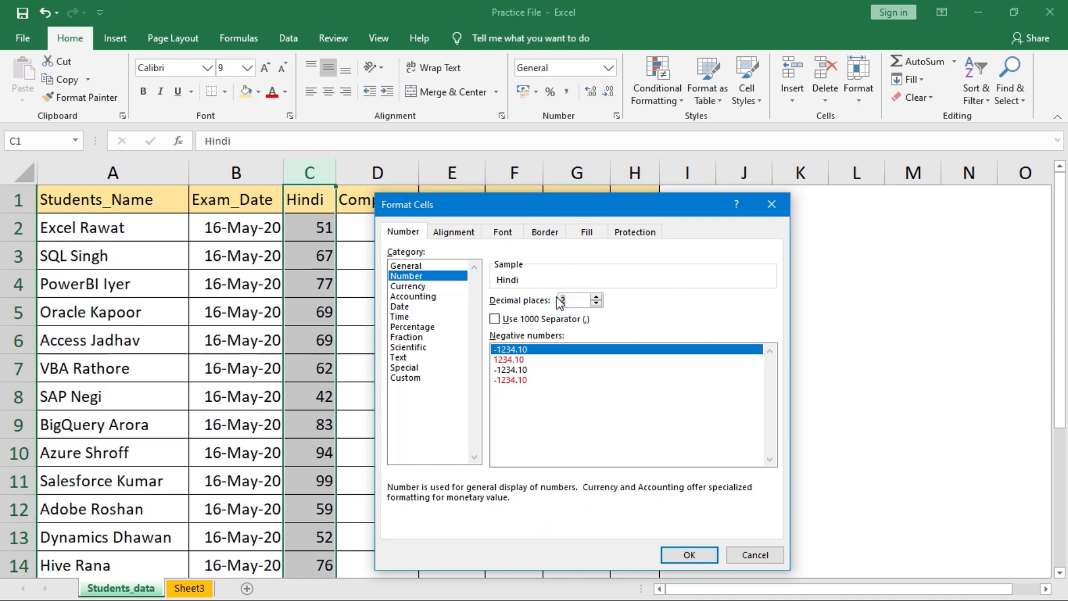
type("1")
left_click(683, 554)
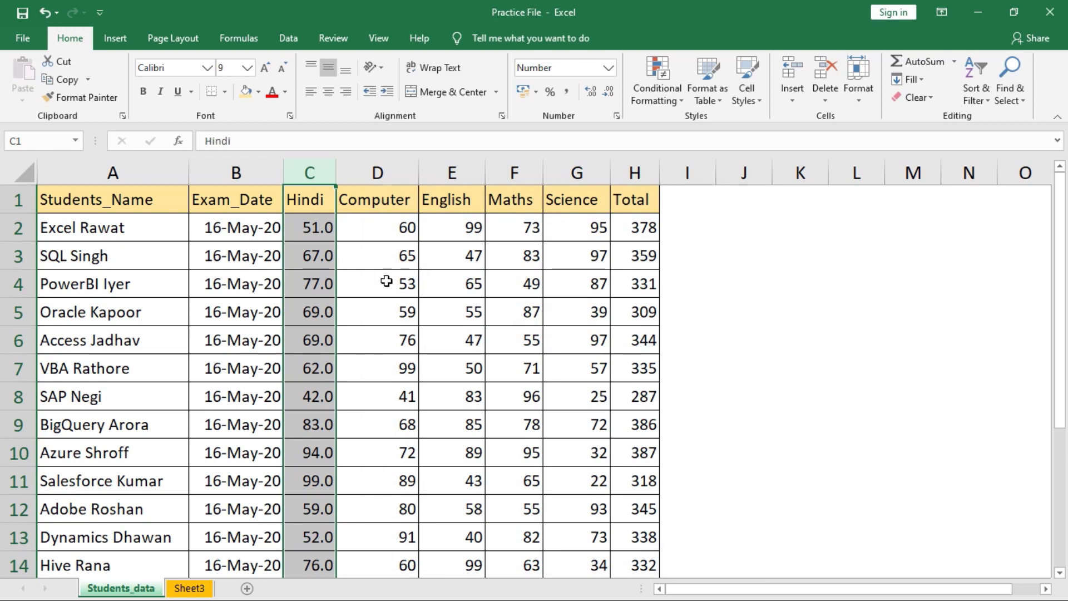